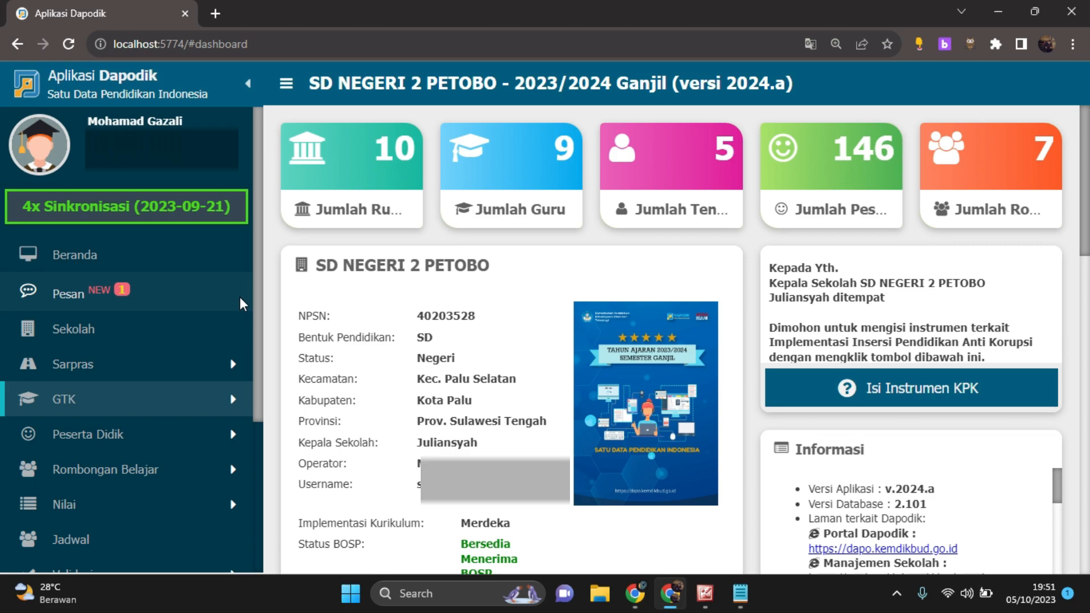
Open the sixth teacher in the Guru list for editing and enlarge the Data Rincian GTK section
left_click(201, 404)
left_click(105, 436)
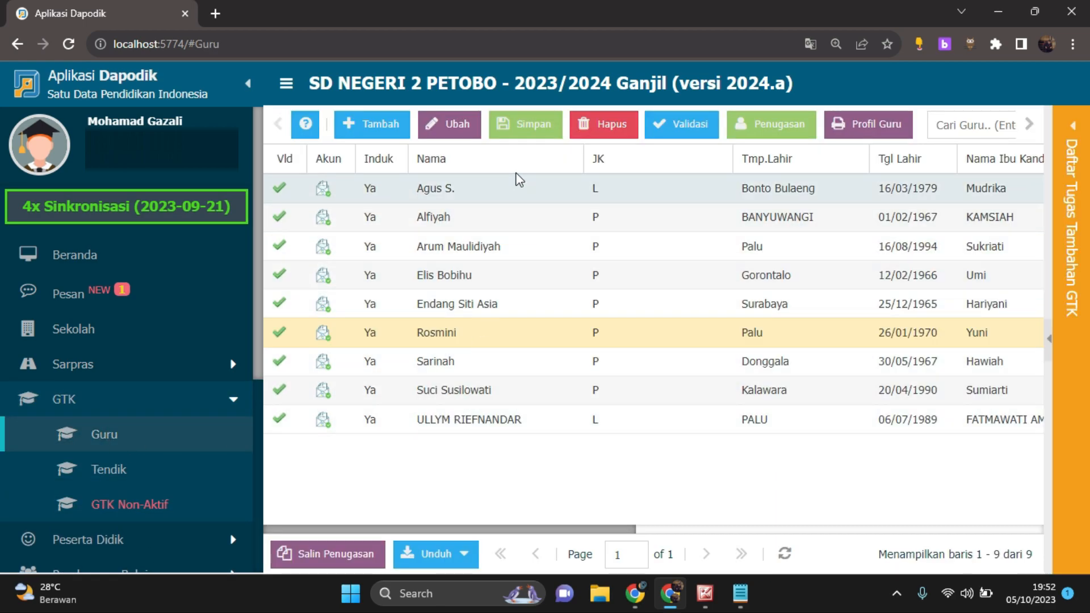
left_click(517, 339)
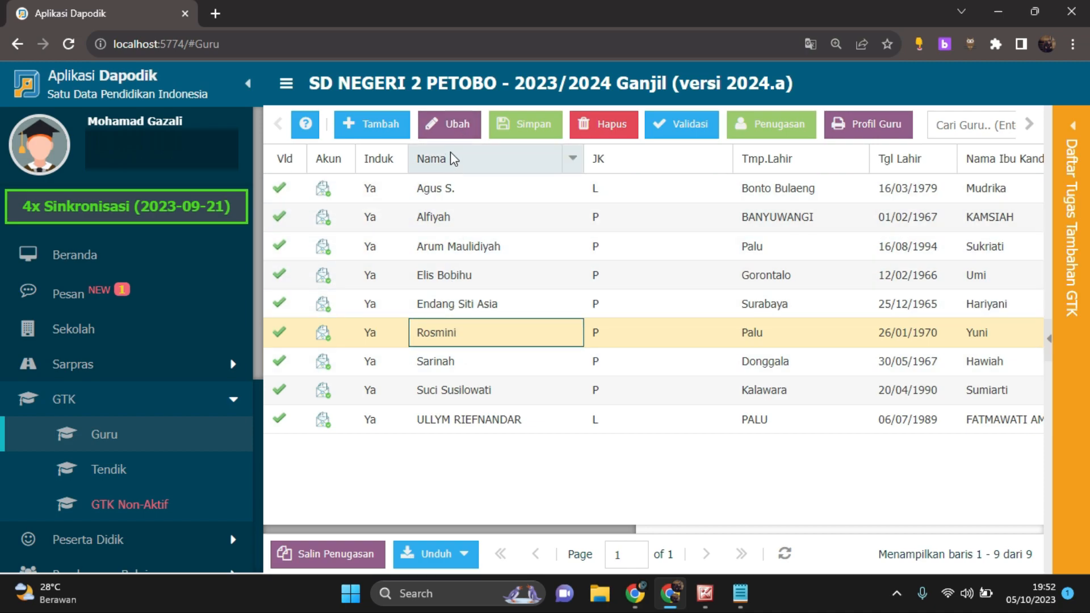
left_click(453, 132)
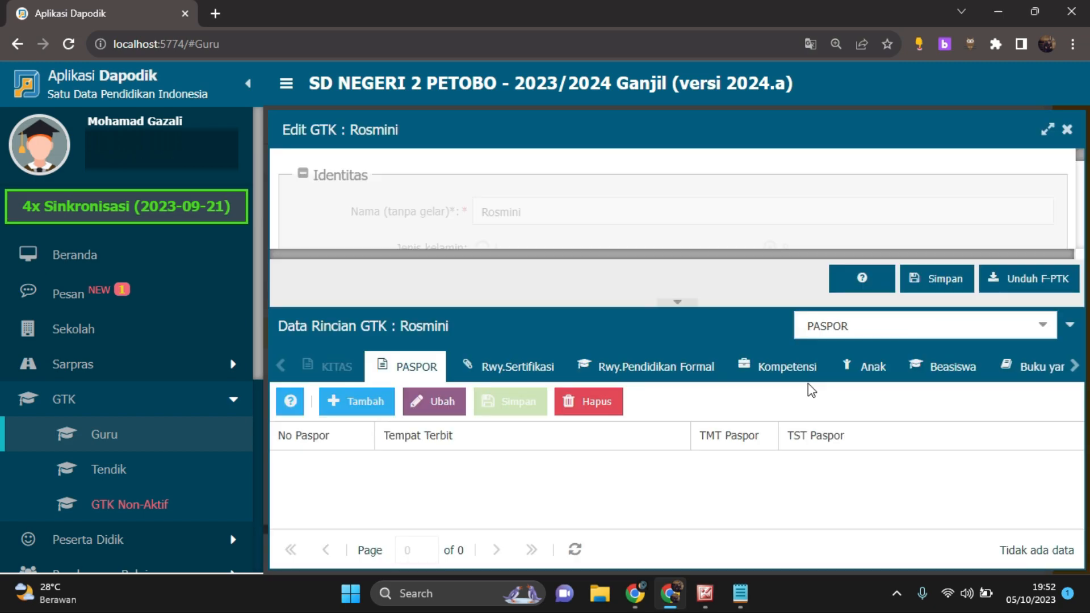
left_click_drag(519, 305, 526, 250)
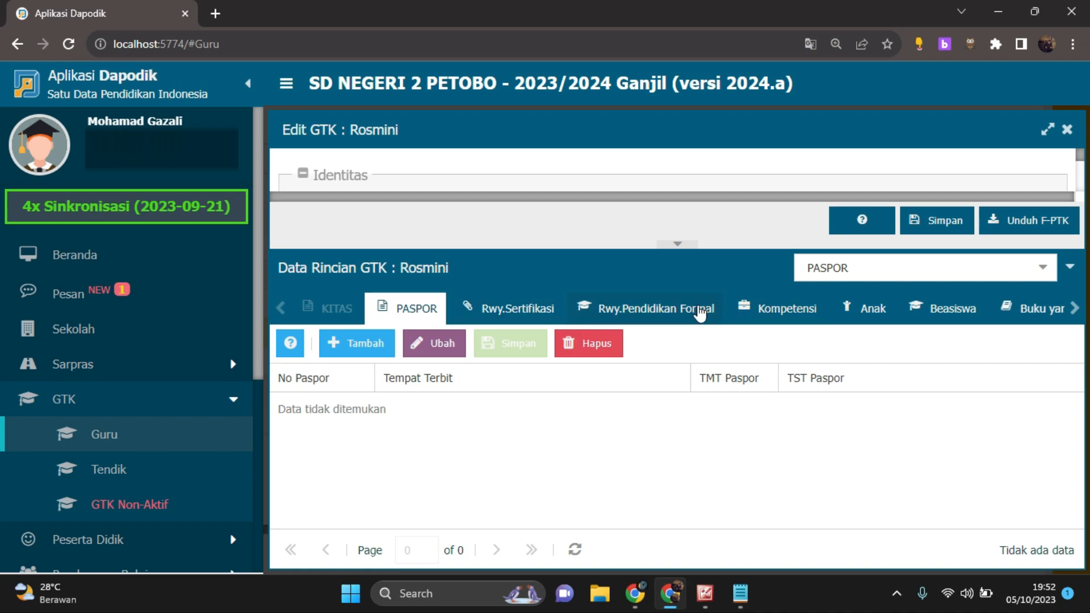
Look through the available Data Rincian GTK categories, from KITAS to Rwy.Jab.Fungsional, without changing the PASPOR selection
left_click(1043, 268)
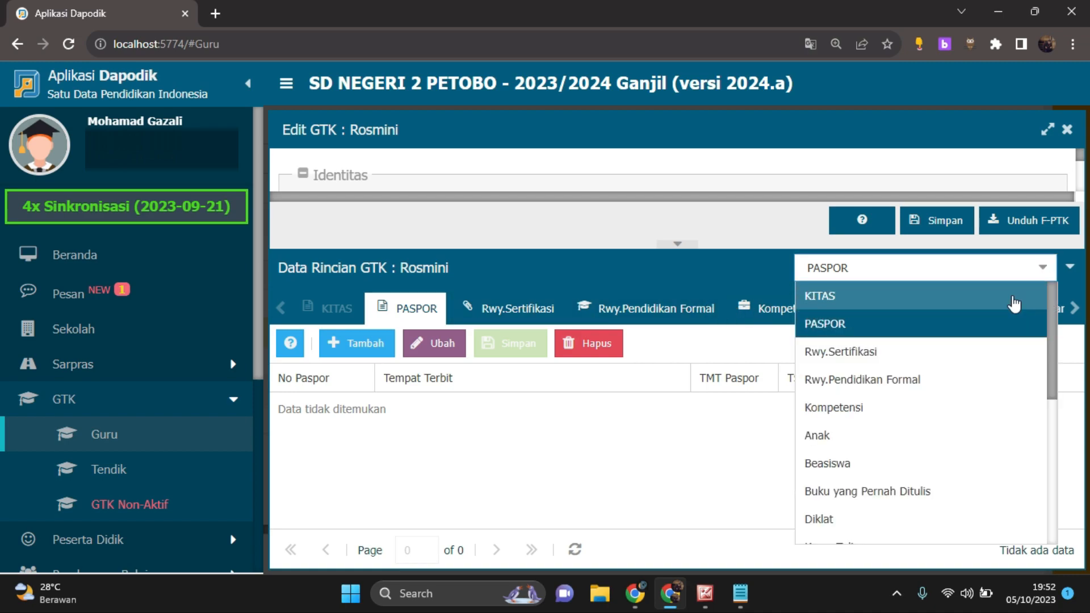
scroll(996, 363, "down", 2)
scroll(997, 375, "down", 3)
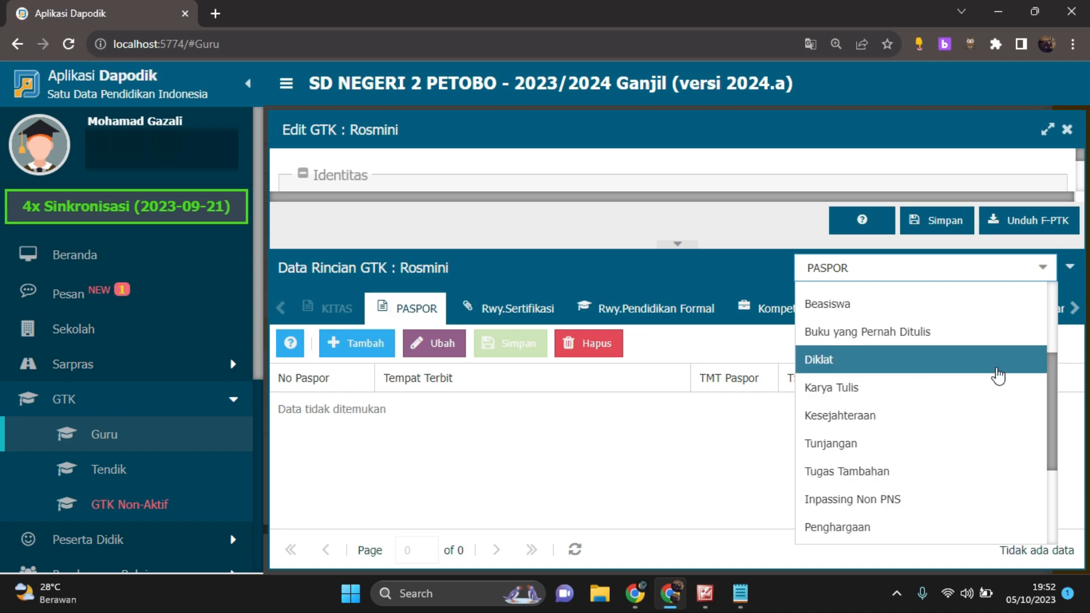
left_click(1038, 269)
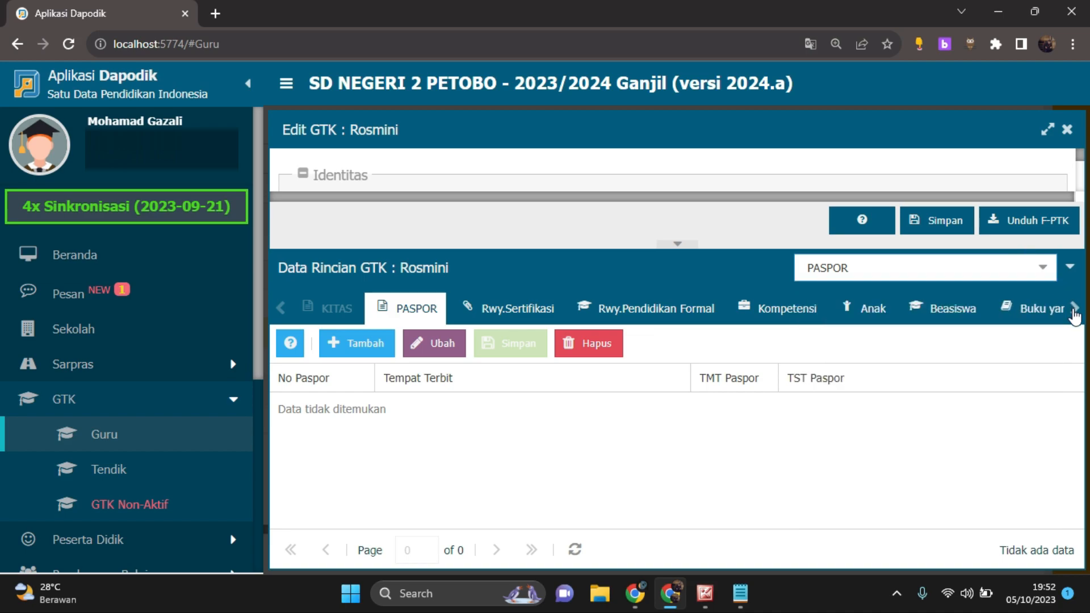
left_click(1044, 268)
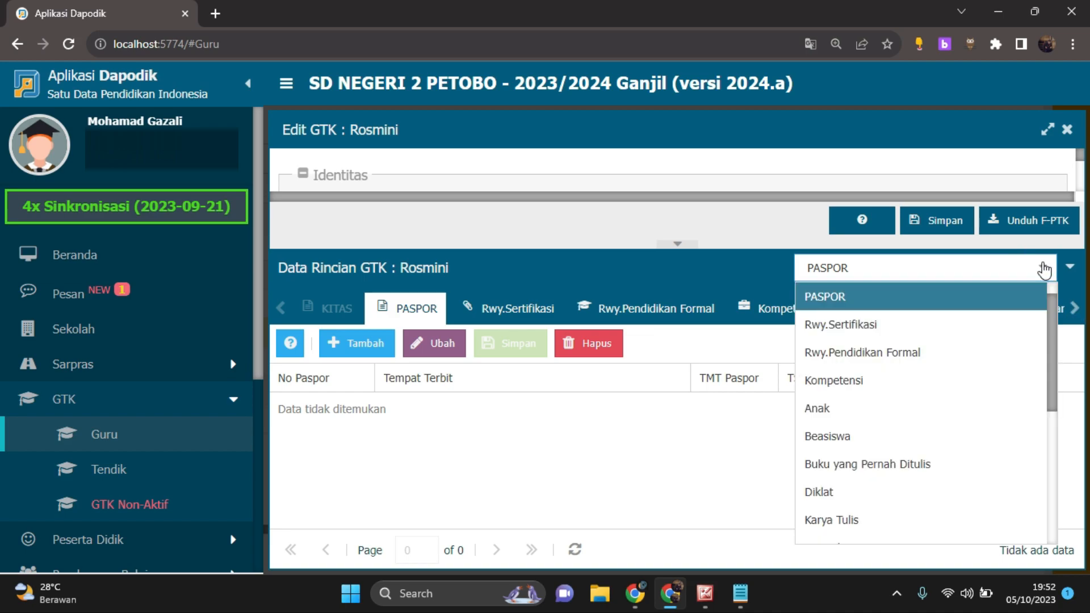
scroll(994, 339, "down", 1)
scroll(995, 338, "up", 1)
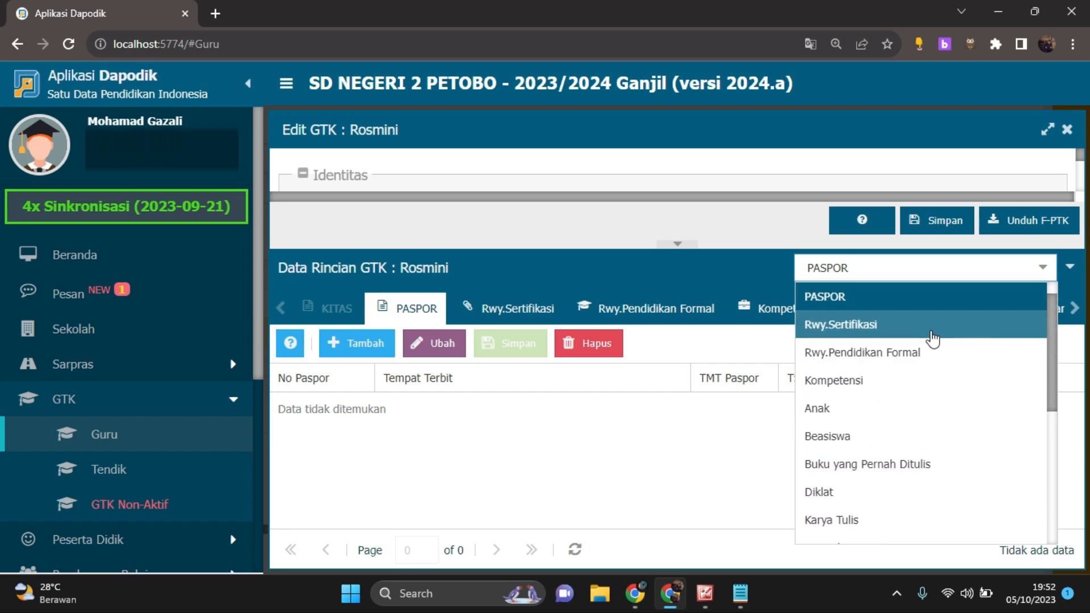
scroll(927, 351, "down", 5)
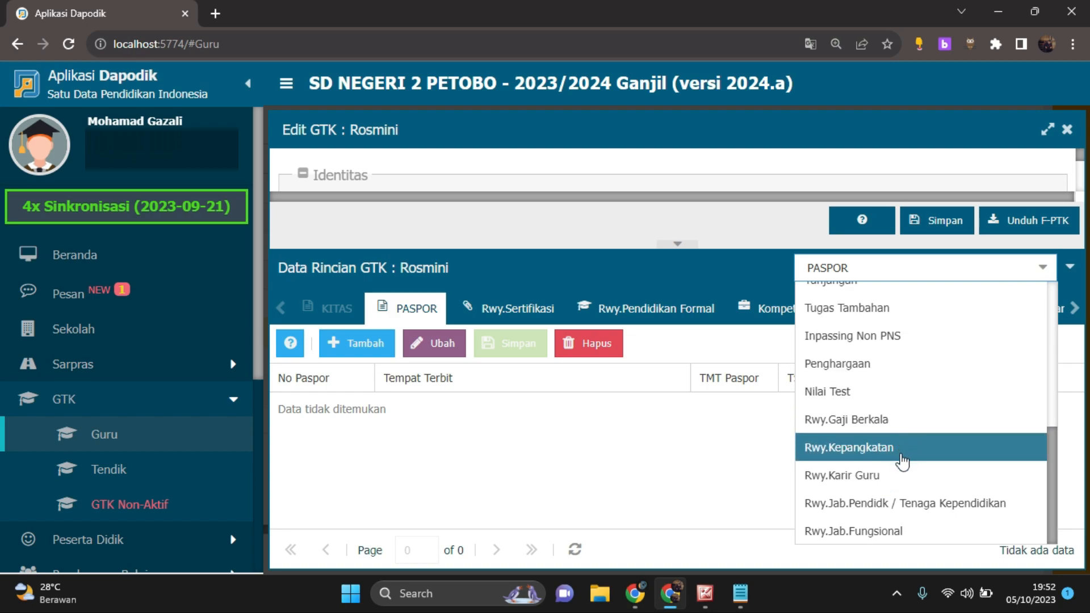
scroll(902, 455, "up", 5)
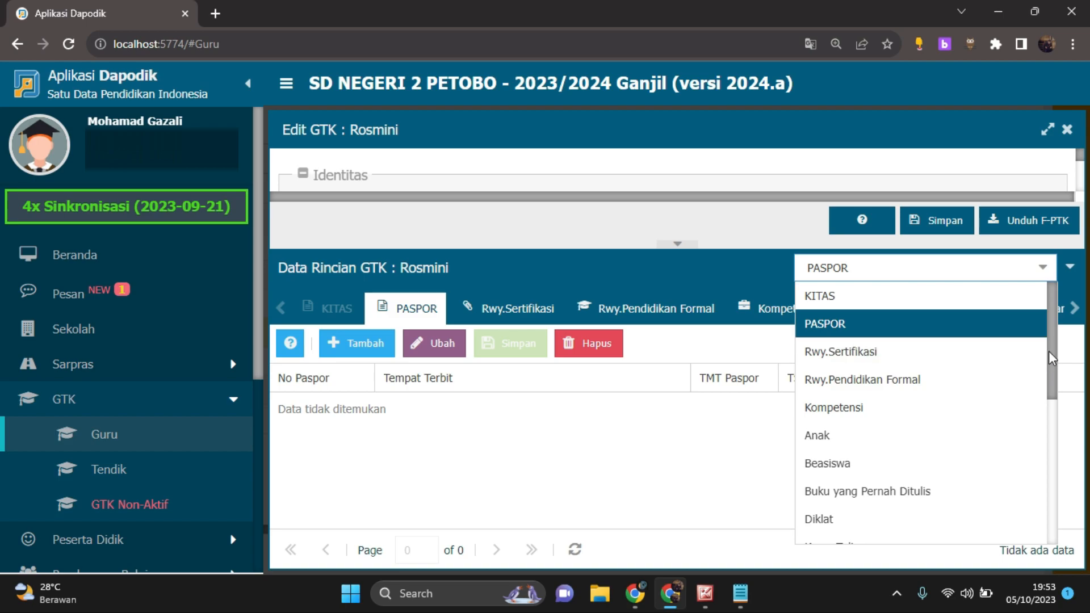
mouse_move(1049, 358)
left_mouse_down()
mouse_move(1050, 382)
mouse_move(1056, 366)
left_mouse_up()
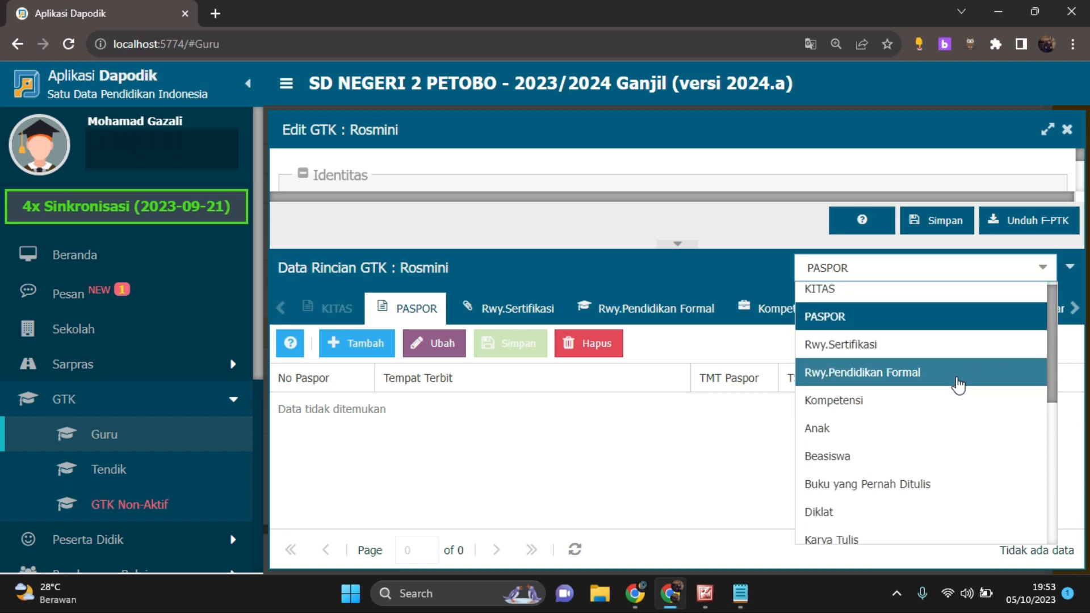
scroll(959, 384, "down", 2)
scroll(958, 385, "down", 3)
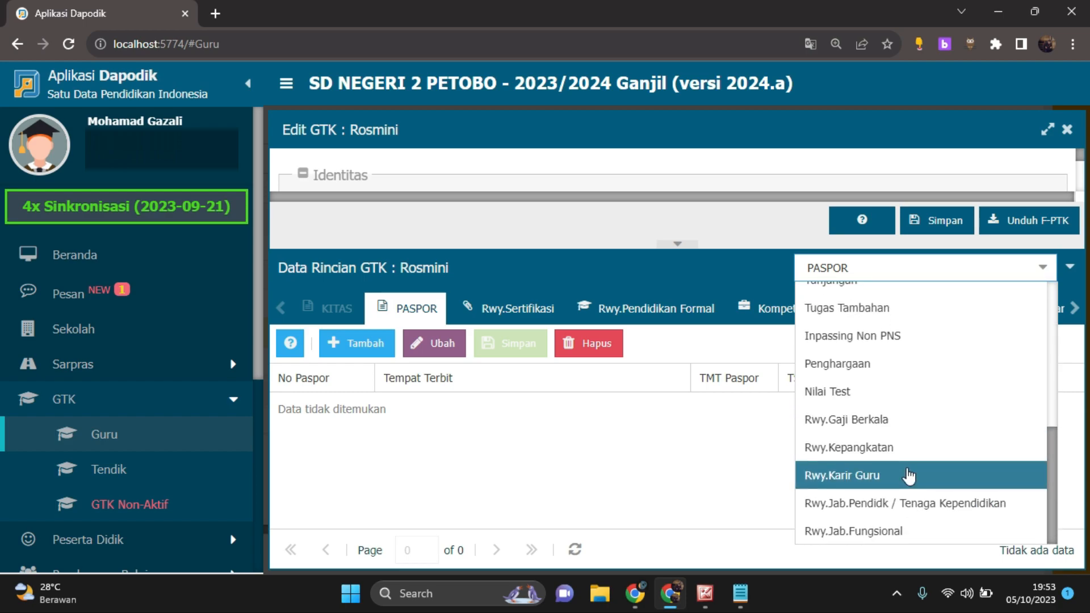
scroll(939, 443, "up", 6)
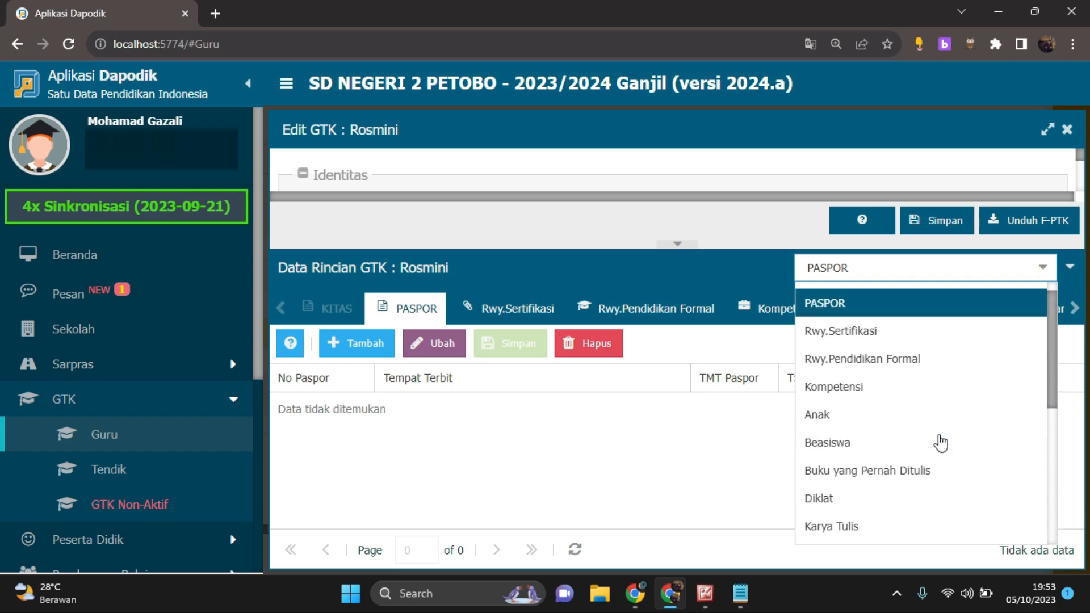
left_click(649, 459)
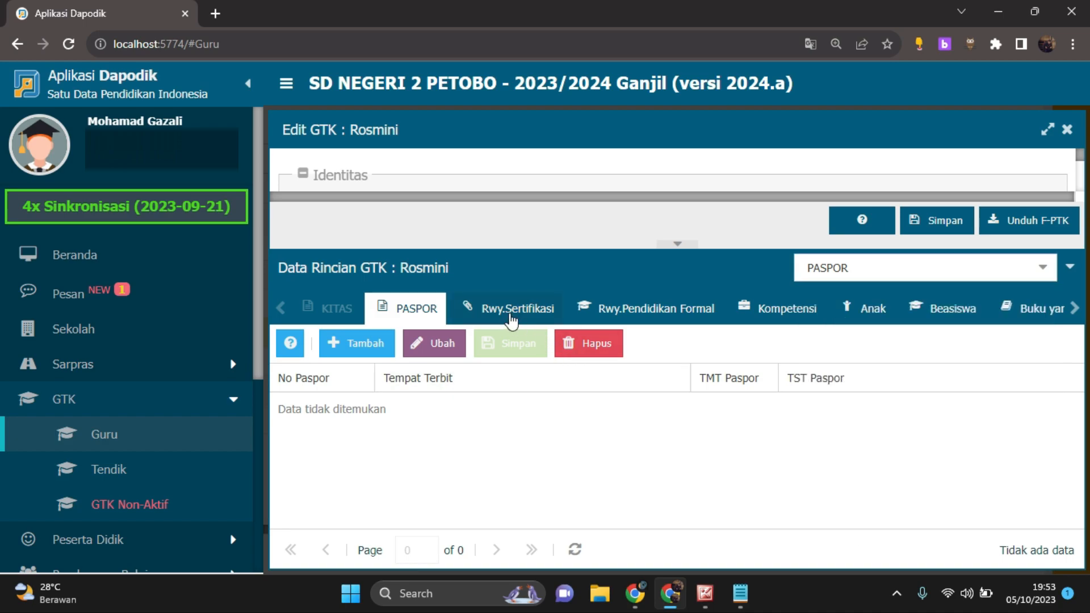
Show the teacher's certification history under Rwy.Sertifikasi and examine its record
left_click(513, 319)
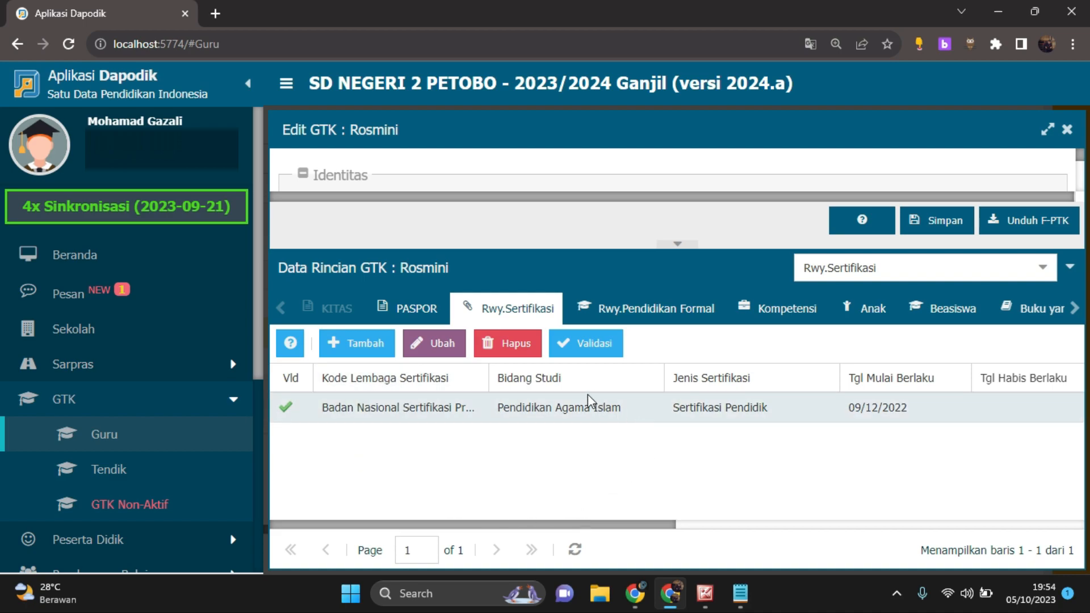
mouse_move(626, 525)
left_mouse_down()
mouse_move(679, 520)
mouse_move(623, 518)
left_mouse_up()
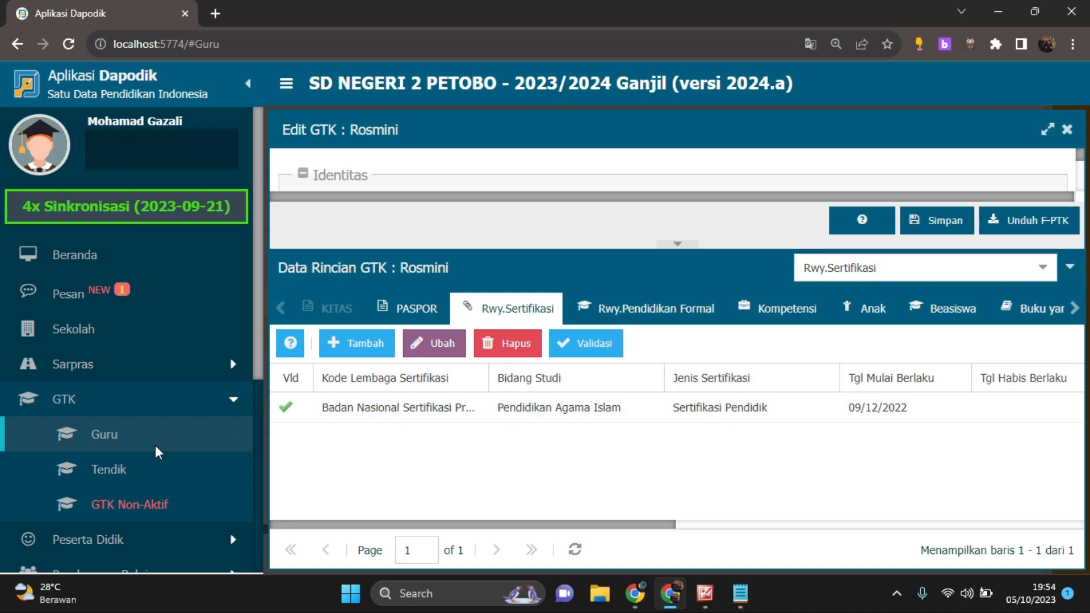
Show the Rwy.Pendidikan Formal history and go through its education levels one by one, from SD / sederajat to S1
left_click(691, 315)
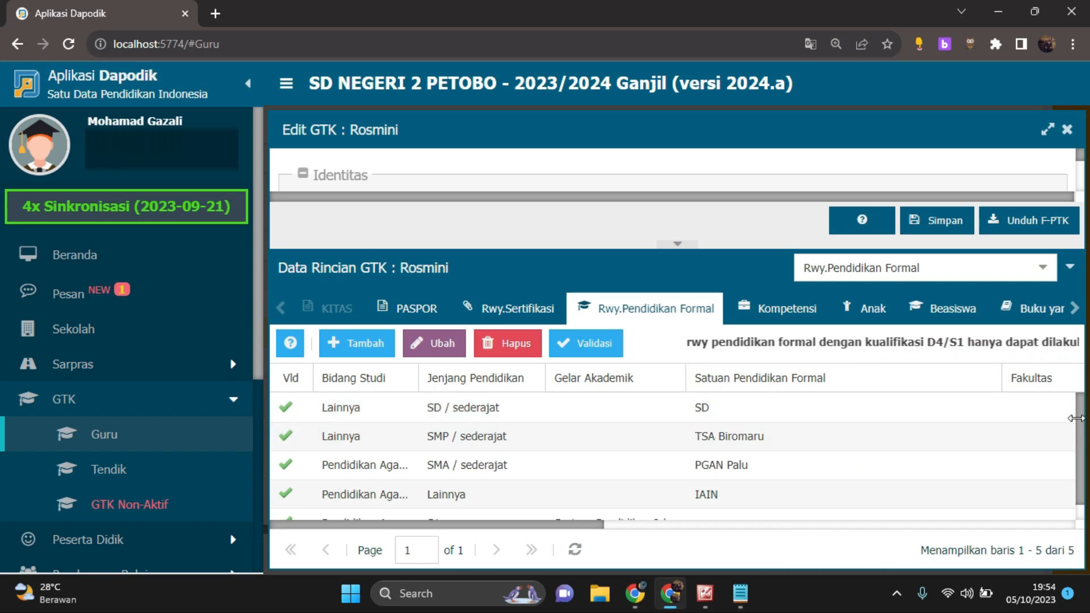
left_click(560, 416)
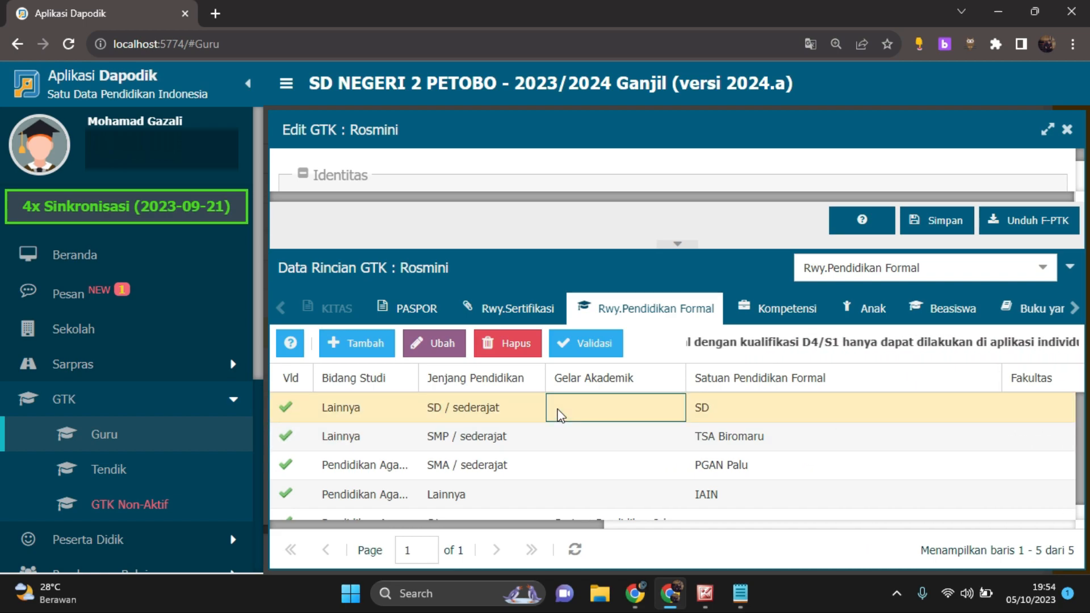
scroll(513, 417, "down", 1)
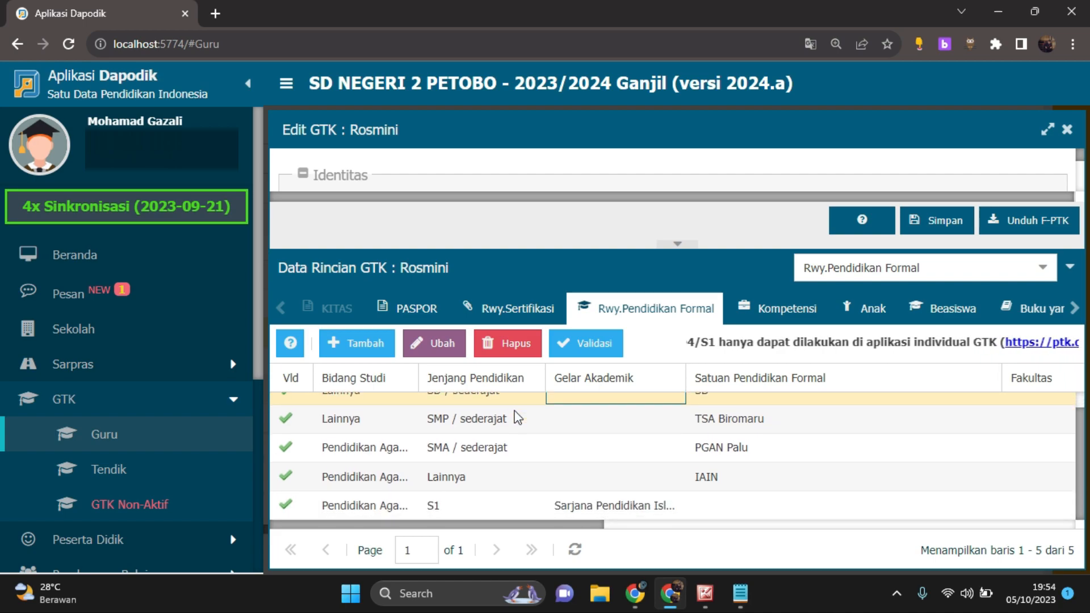
left_click(482, 506)
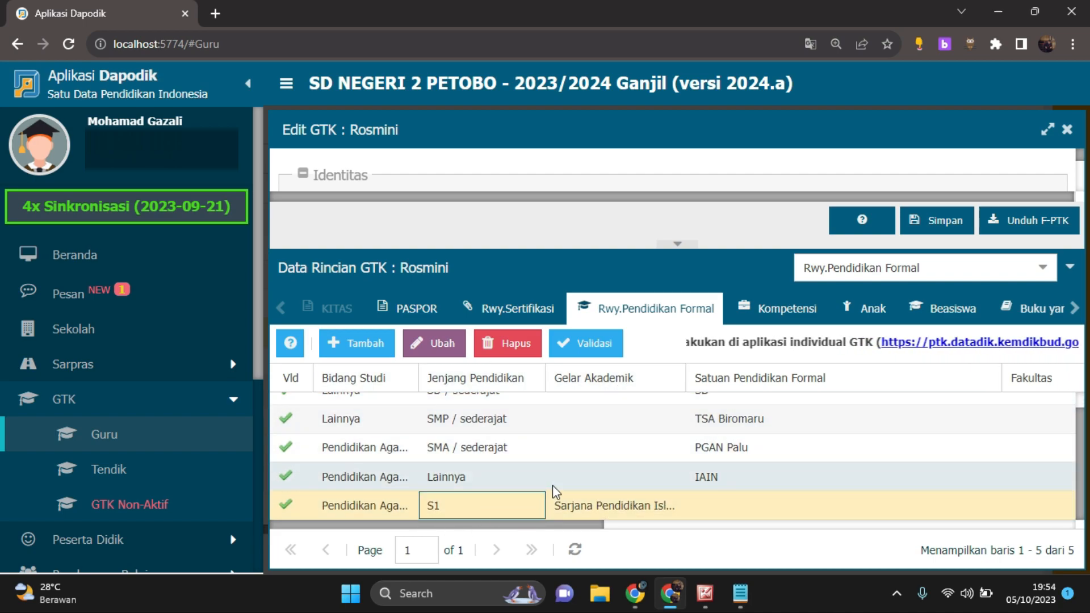
scroll(556, 485, "up", 1)
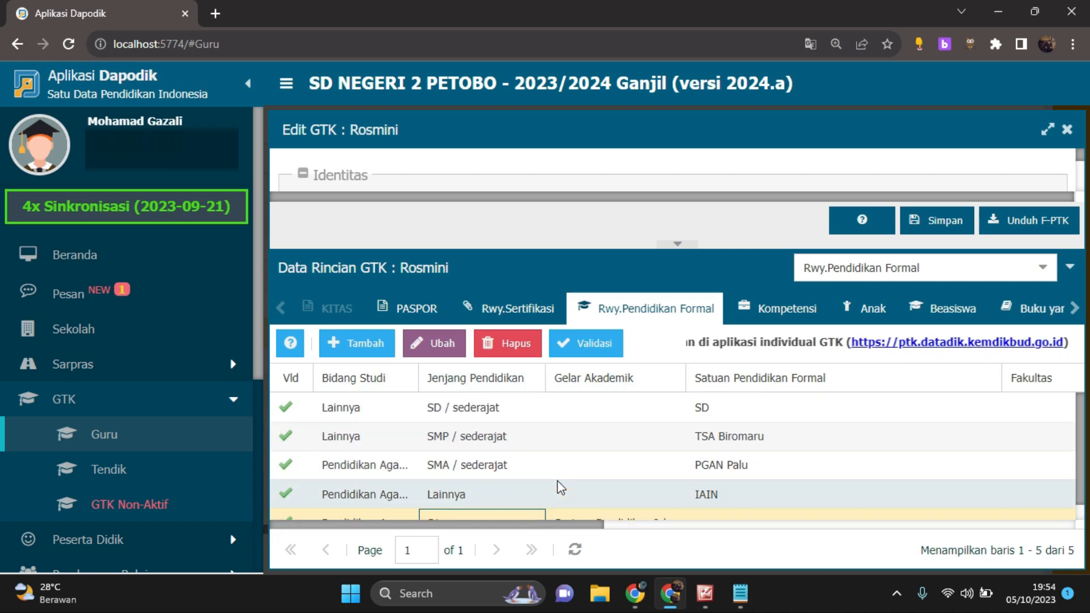
left_click(534, 415)
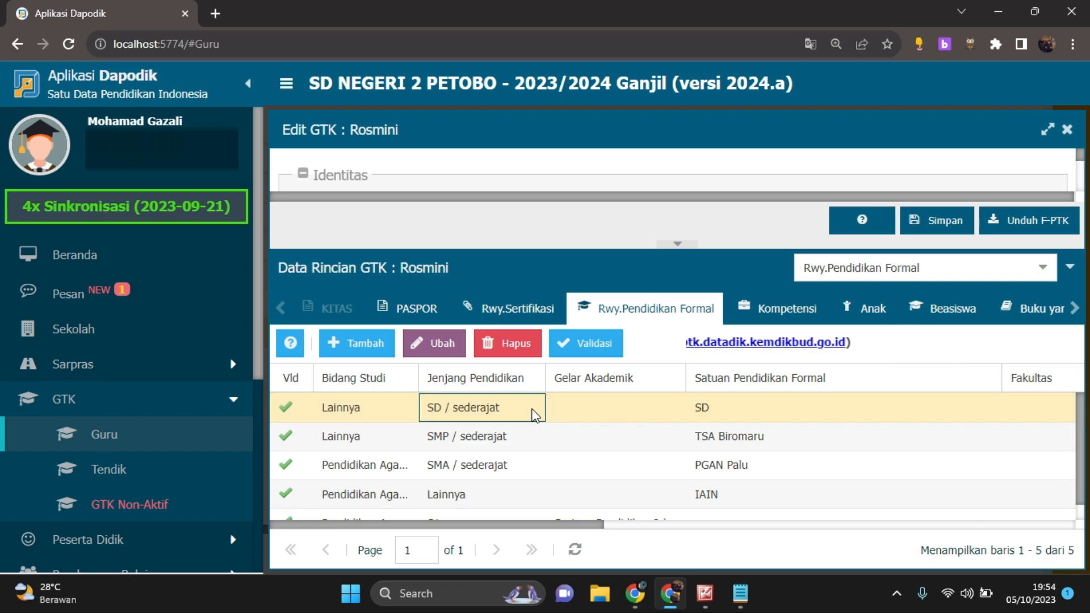
left_click(522, 438)
left_click(518, 468)
scroll(512, 467, "down", 1)
left_click(509, 471)
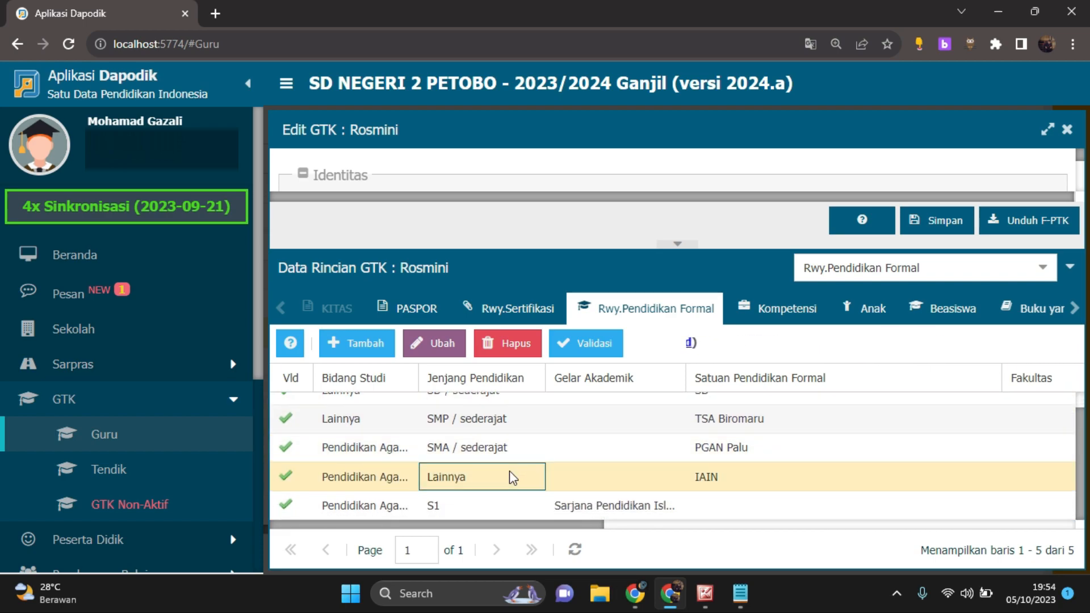
left_click(506, 508)
left_click_drag(585, 527, 516, 495)
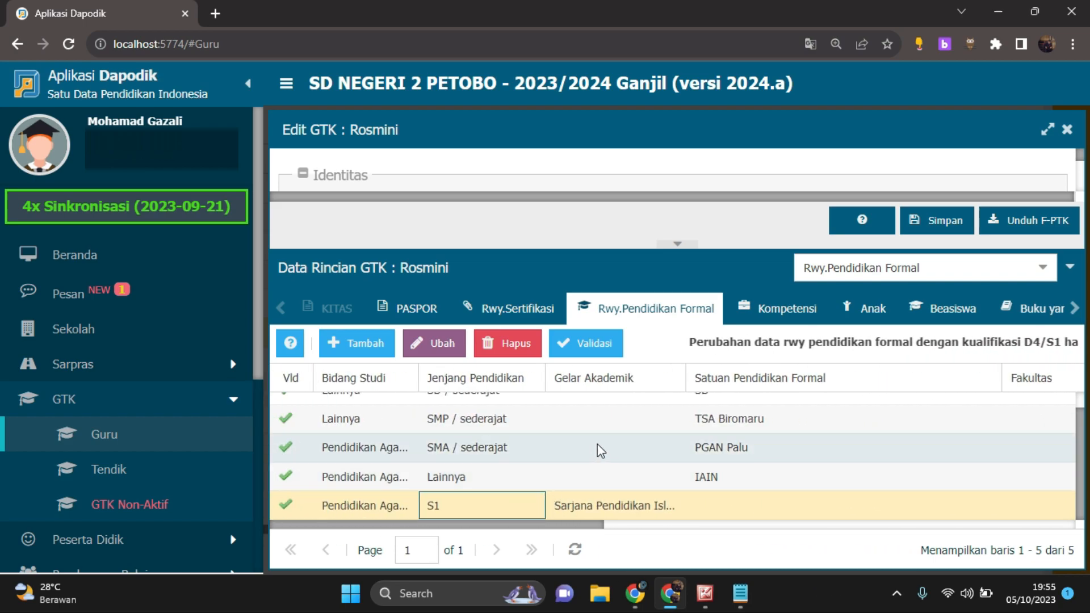
scroll(550, 504, "up", 1)
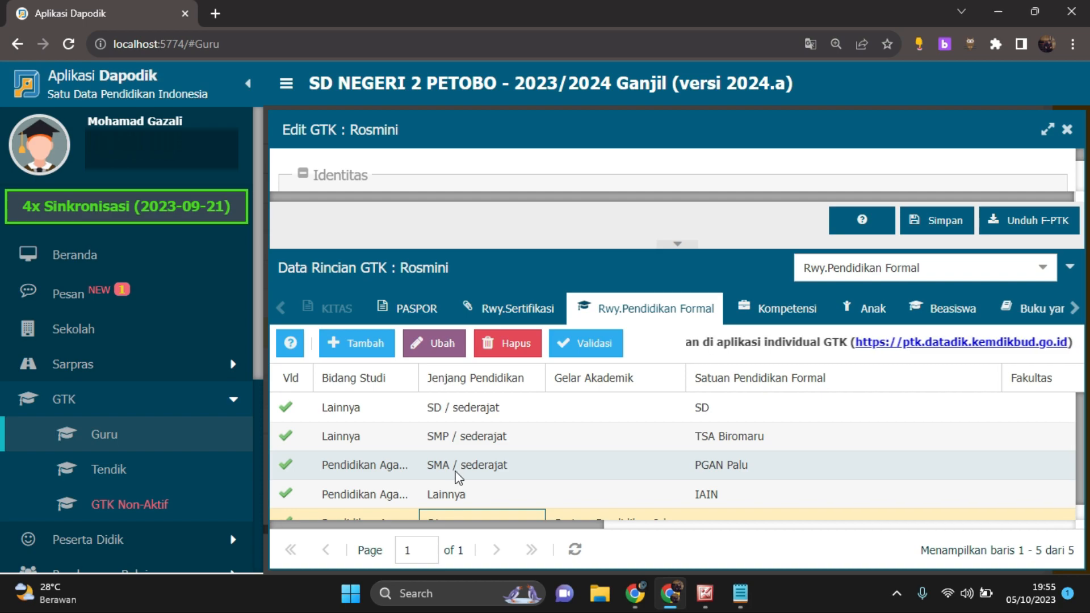
Examine the remaining formal education columns, including Thn Masuk, Thn Lulus, NIS / NISN / NIM, Semester and Rata-rata Ujian Akhir, and return to the first columns
left_click_drag(538, 522, 749, 511)
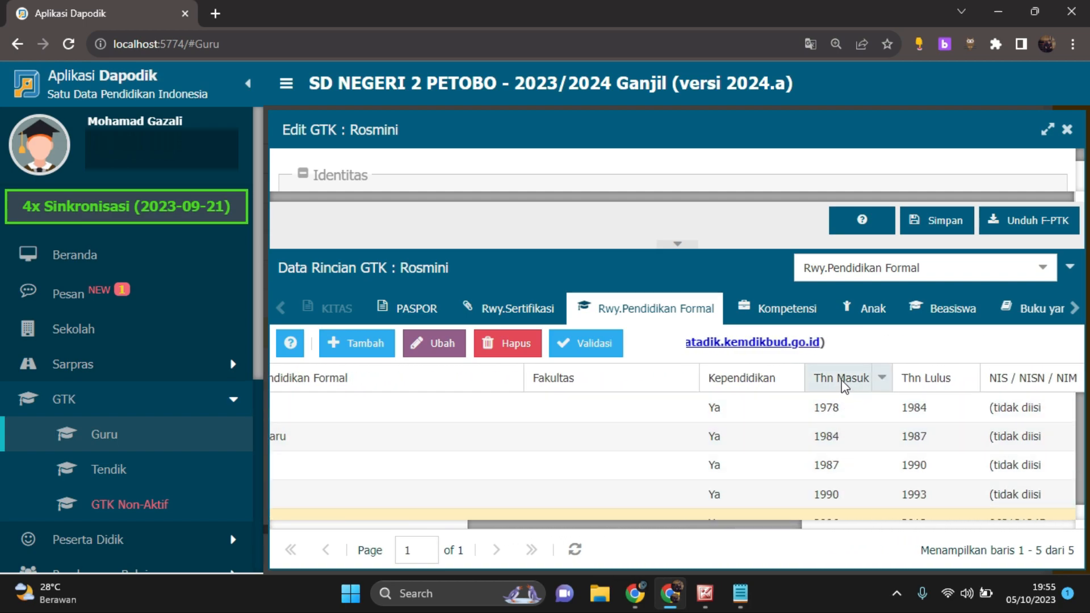
left_click_drag(780, 527, 1024, 507)
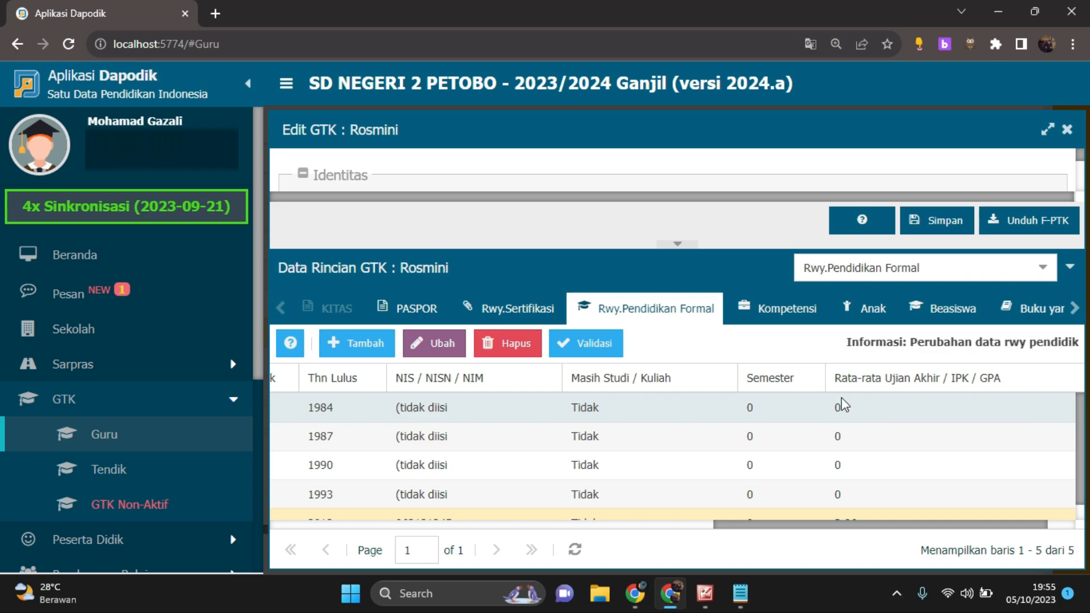
left_click_drag(890, 526, 414, 509)
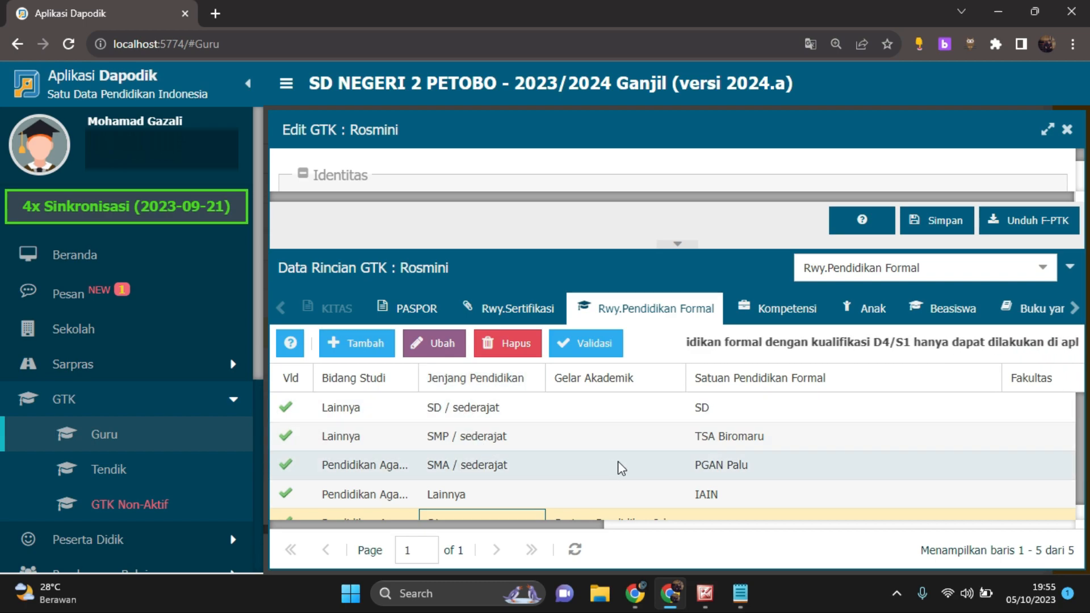
Recheck the formal education entries from SD to S1 and show the teacher's Kompetensi records
scroll(511, 457, "down", 1)
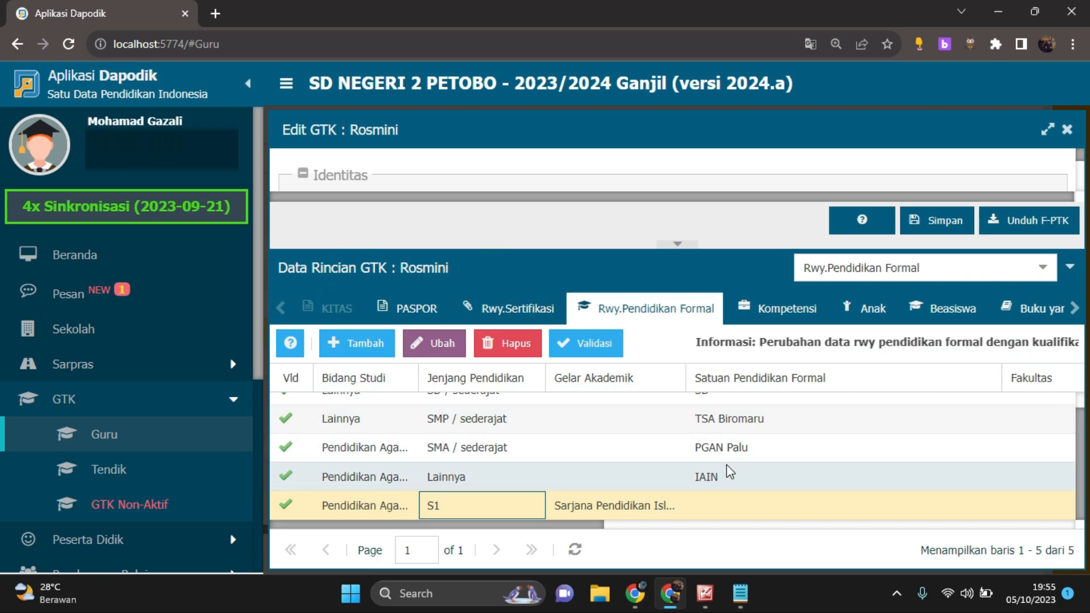
scroll(530, 452, "up", 1)
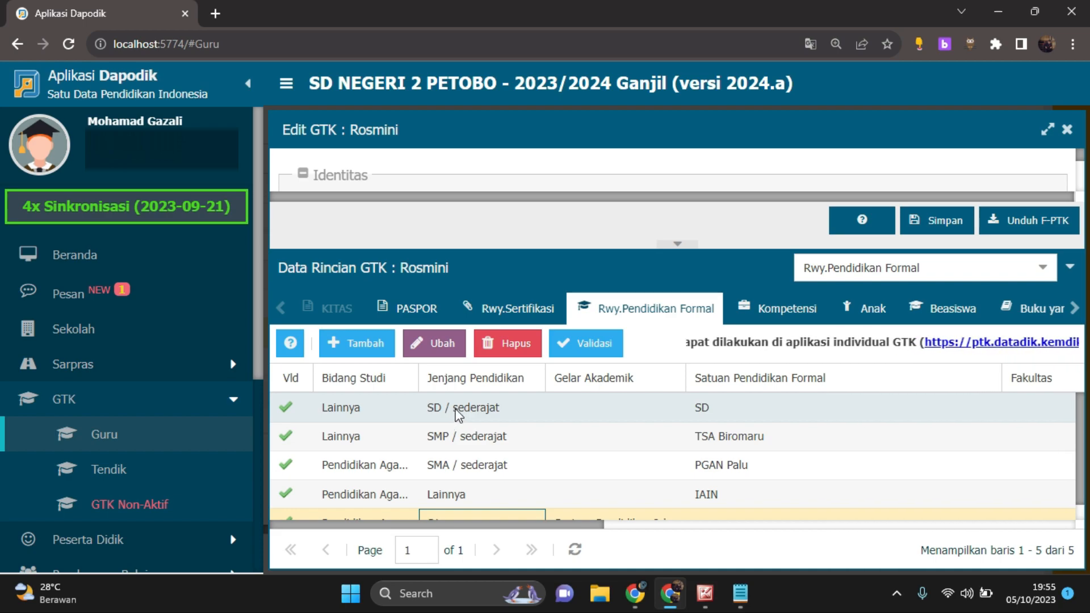
scroll(463, 454, "down", 1)
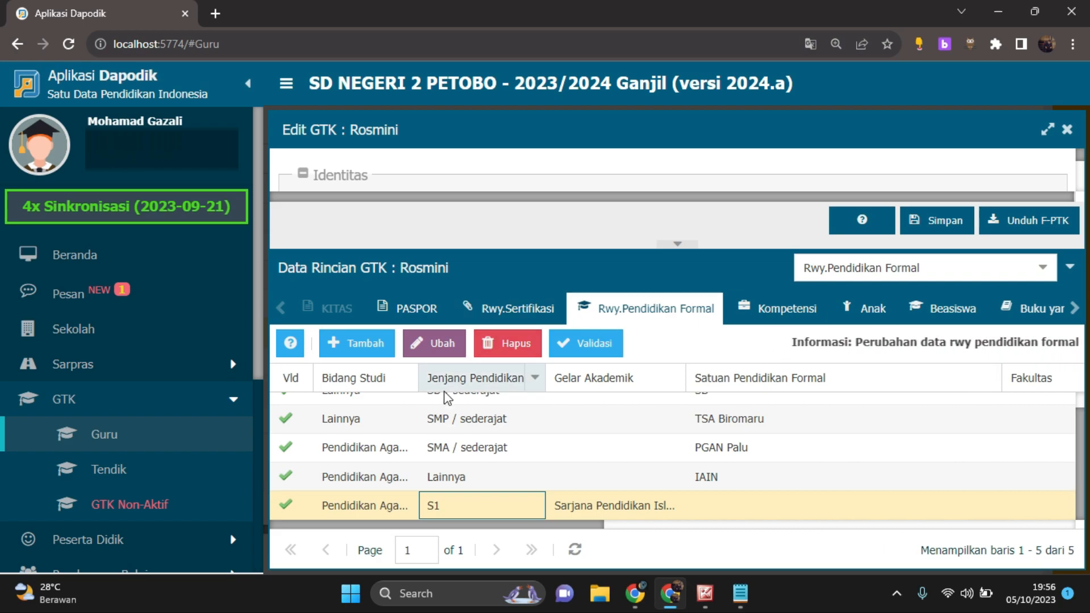
scroll(455, 462, "up", 1)
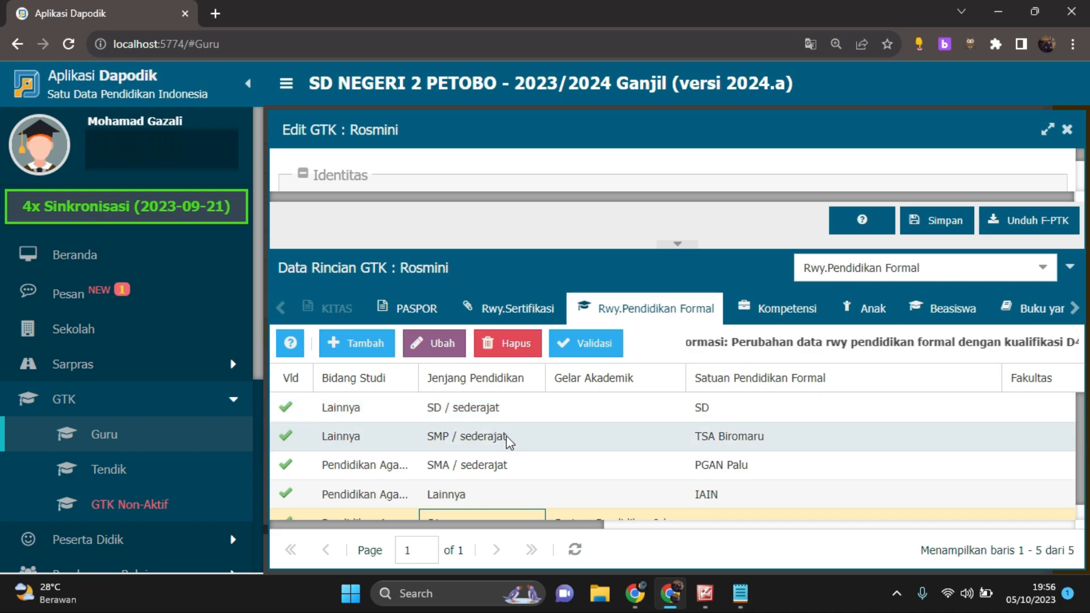
scroll(506, 454, "down", 1)
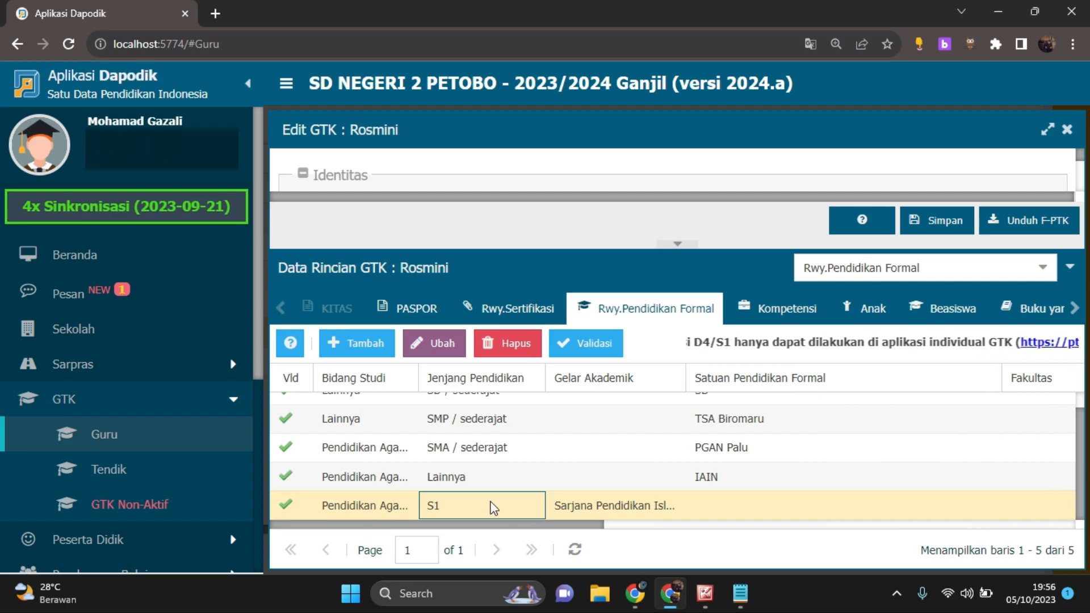
left_click(781, 312)
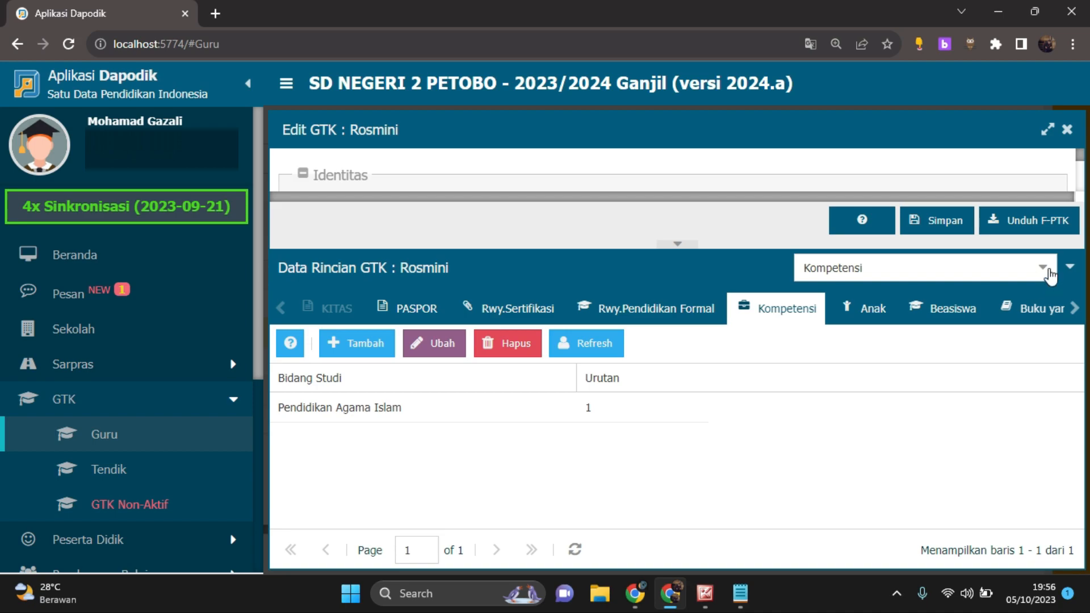
Recheck the teacher's Rwy.Sertifikasi record and the Rwy.Pendidikan Formal entries from SD / sederajat to S1
left_click(512, 314)
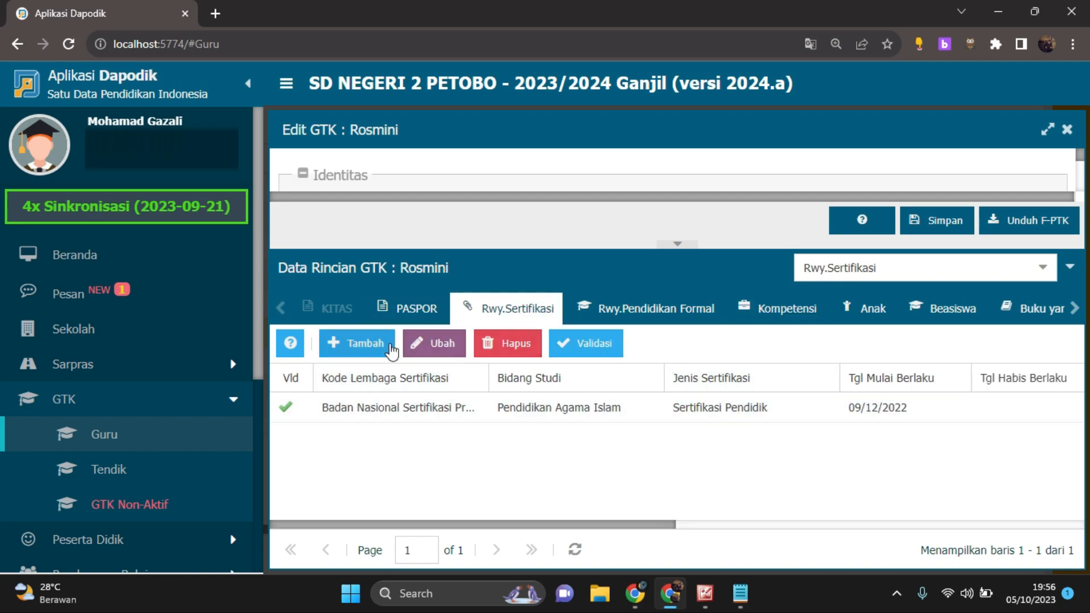
left_click(689, 318)
scroll(507, 425, "up", 1)
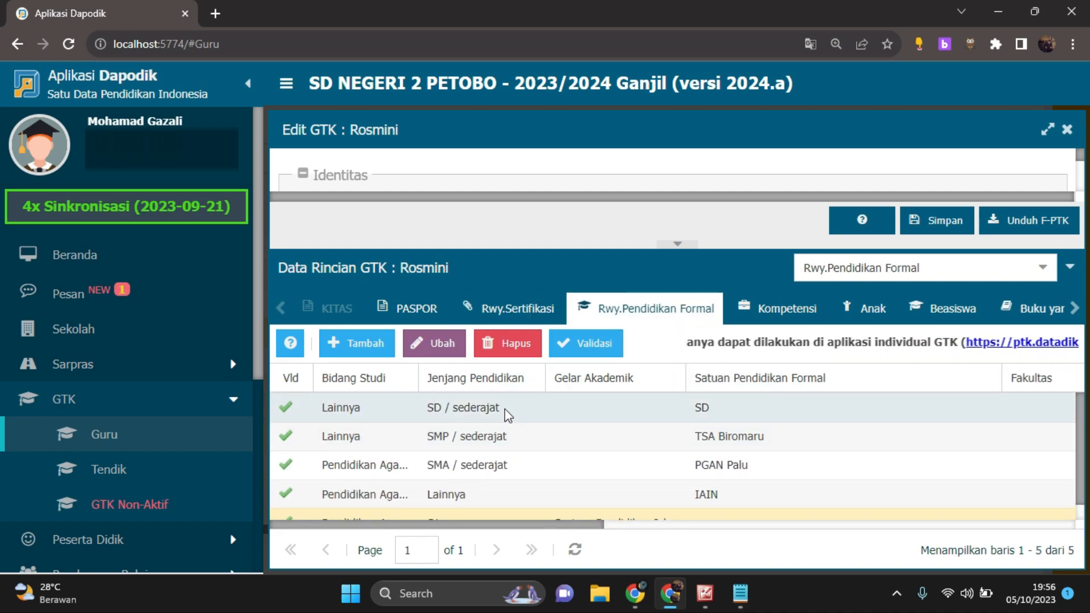
scroll(507, 414, "down", 1)
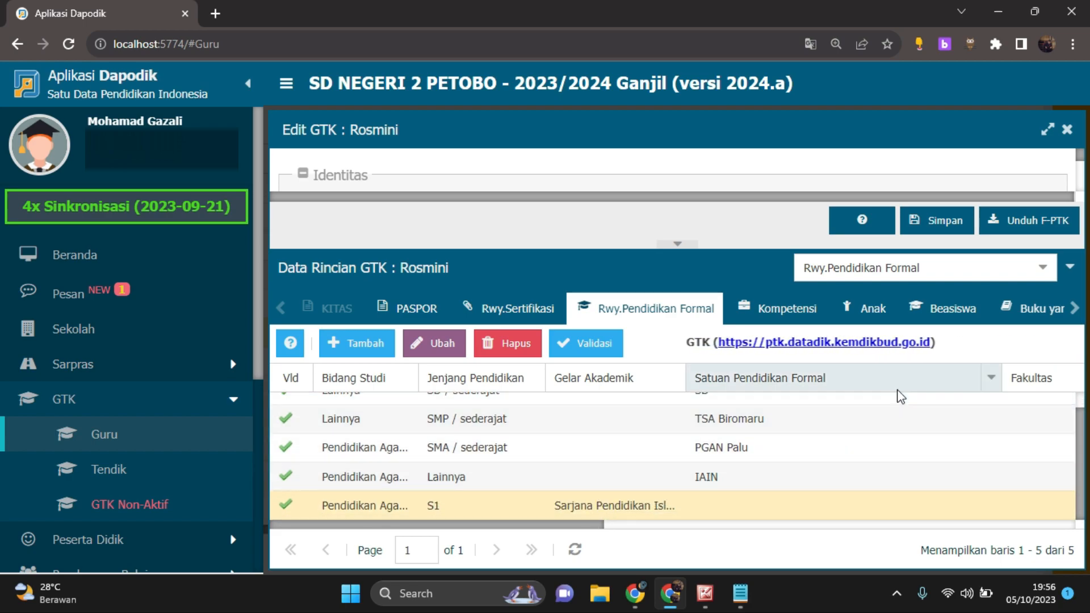
Show the teacher's Rwy.Gaji Berkala history and slightly enlarge the detail area
left_click(1043, 268)
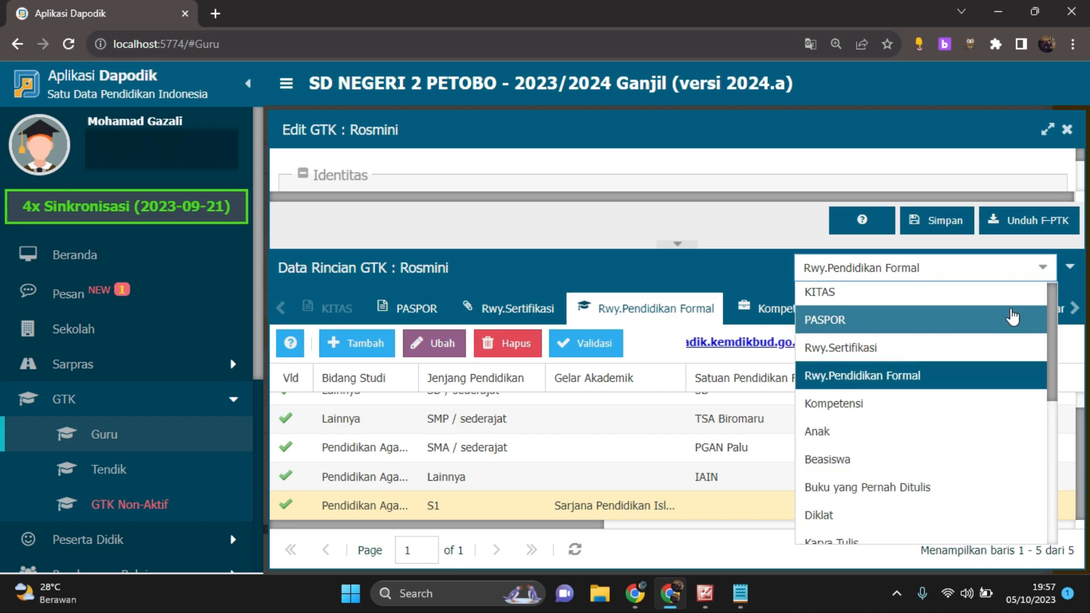
scroll(1010, 316, "down", 4)
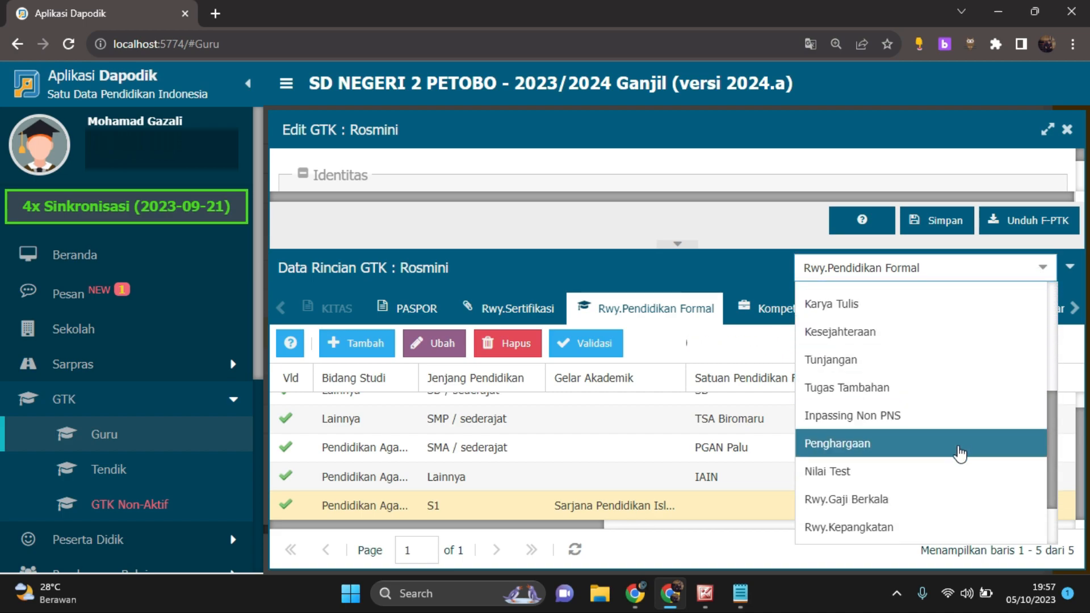
left_click(940, 503)
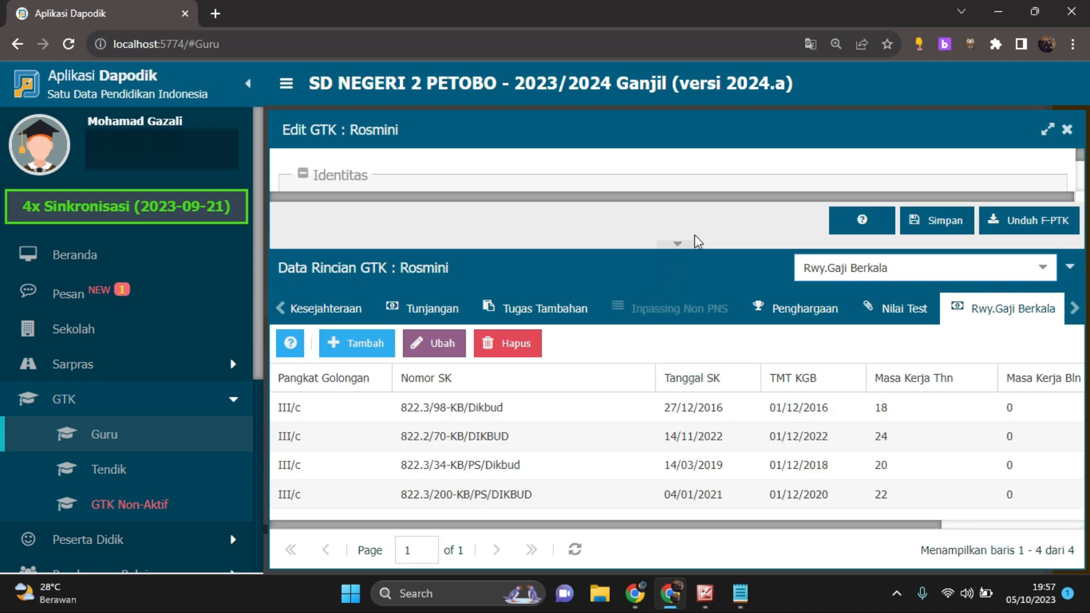
left_click_drag(721, 247, 727, 227)
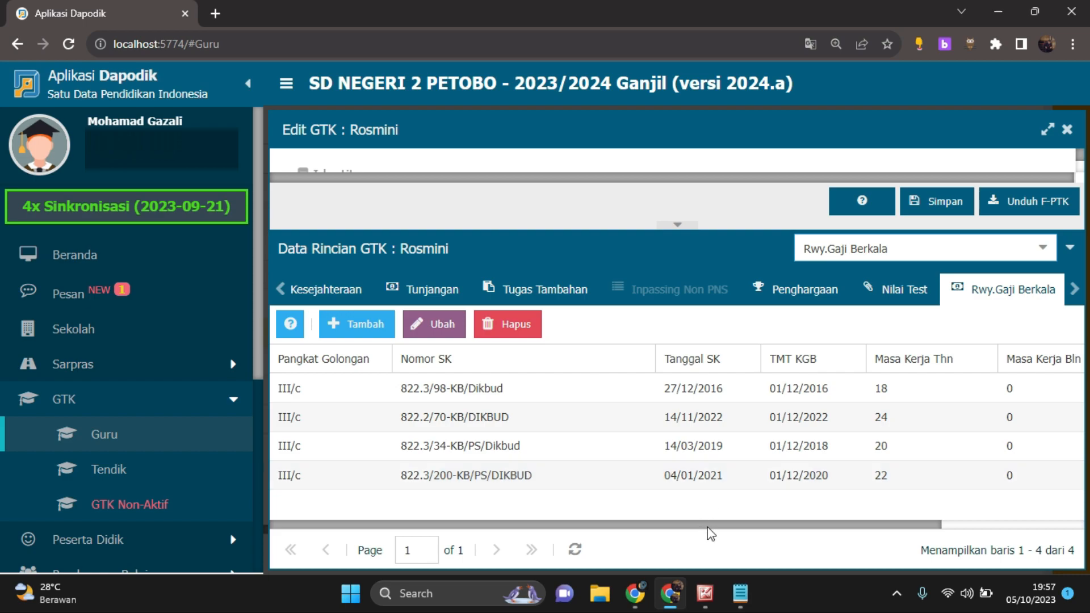
Go through the periodic salary entries one by one, checking each entry's Tanggal SK
left_click_drag(718, 530, 604, 525)
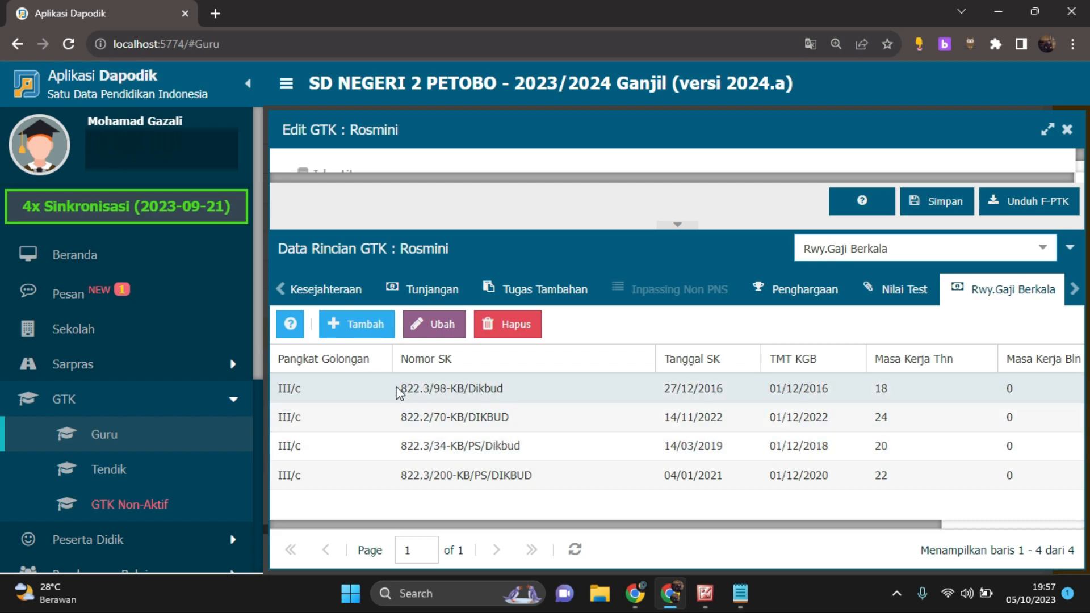
left_click(738, 389)
left_click(724, 444)
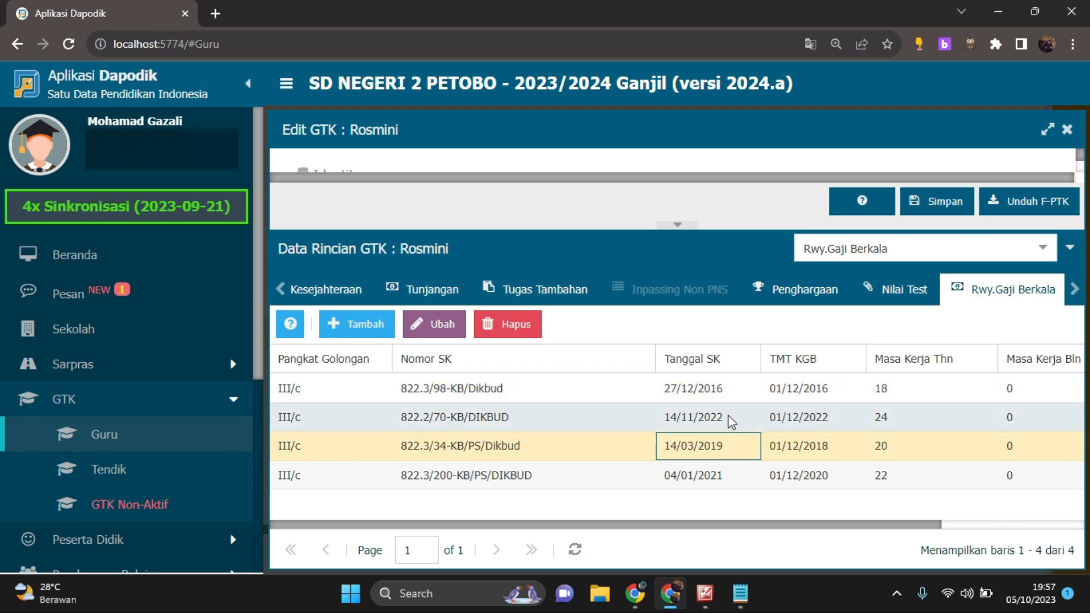
left_click(718, 477)
left_click(736, 423)
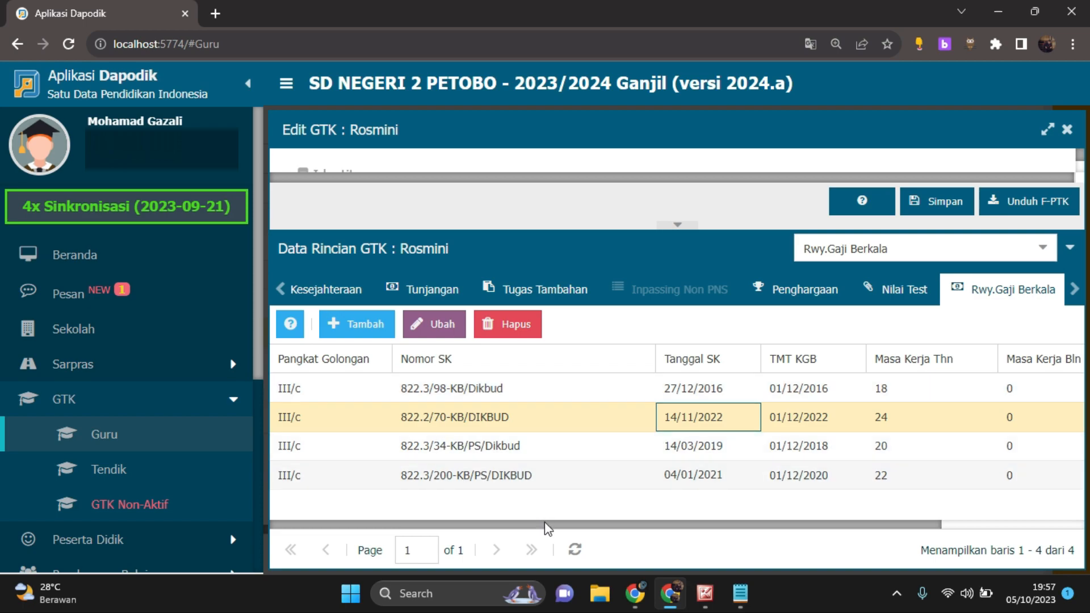
Examine the salary history columns from Pangkat Golongan and Nomor SK through TMT KGB and Masa Kerja to Gaji Pokok
left_click_drag(551, 527, 765, 534)
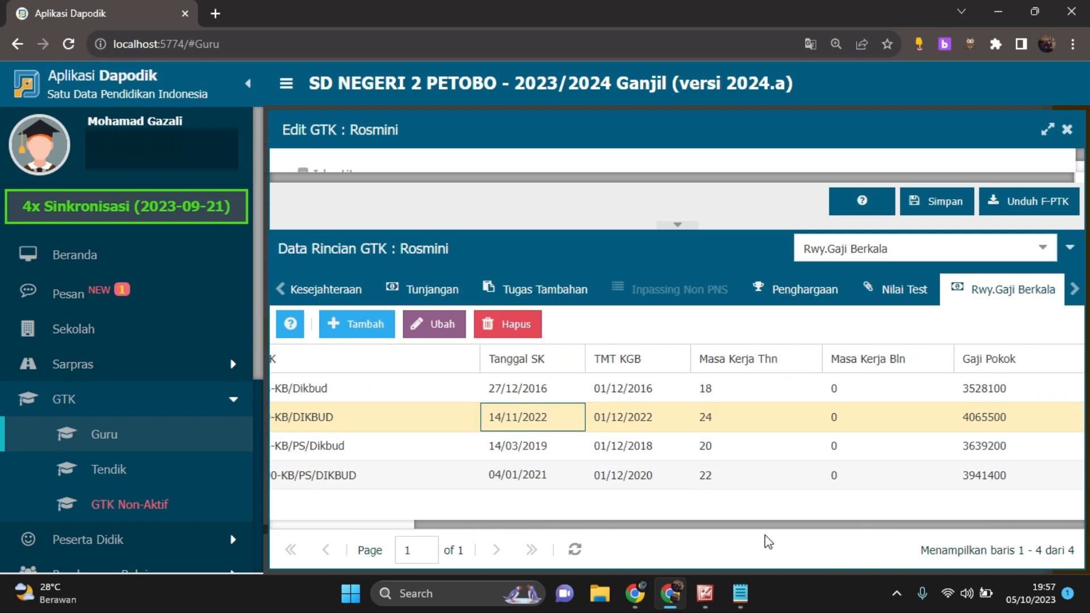
left_click_drag(764, 535, 545, 540)
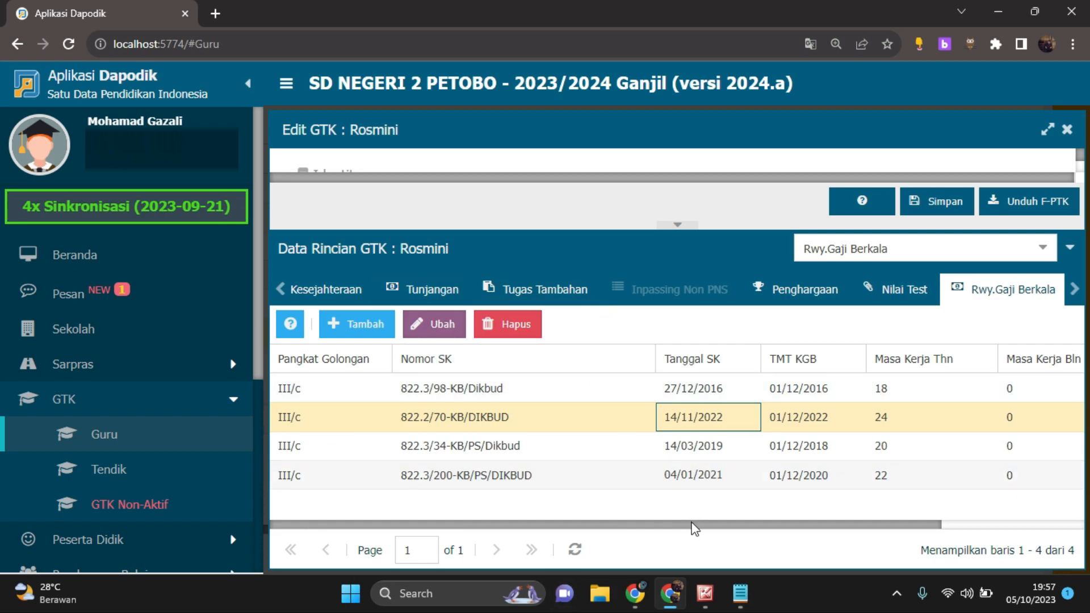
left_click_drag(694, 528, 792, 533)
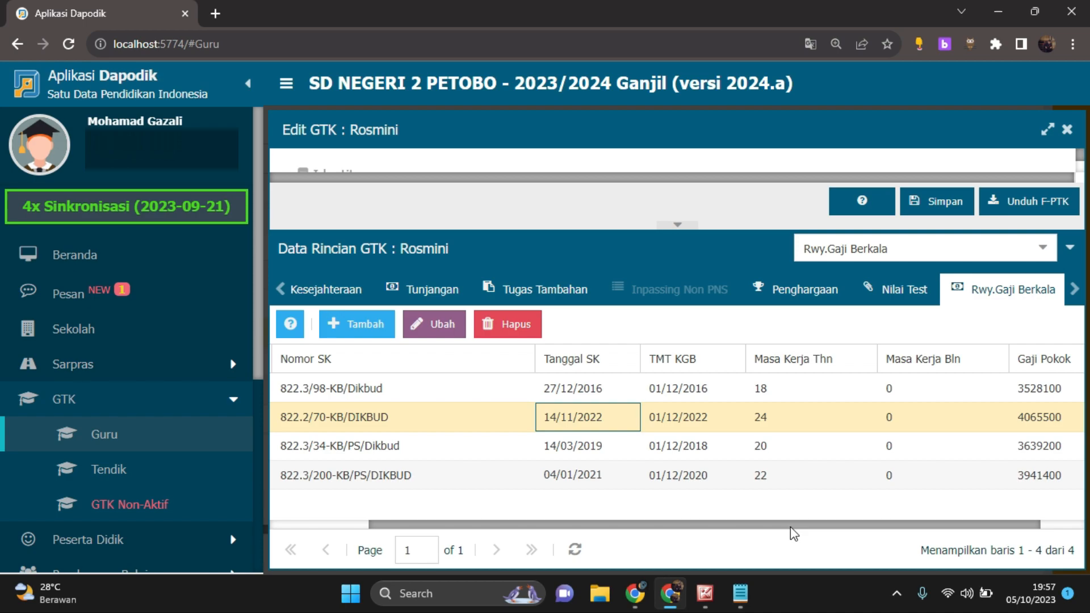
left_click_drag(790, 527, 889, 536)
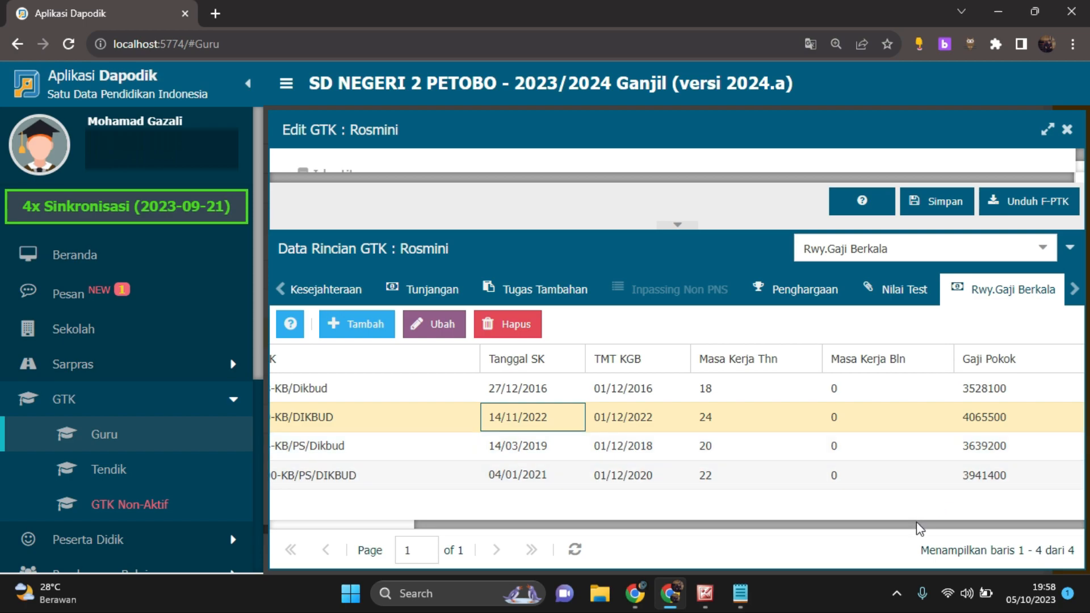
left_click_drag(920, 528, 774, 528)
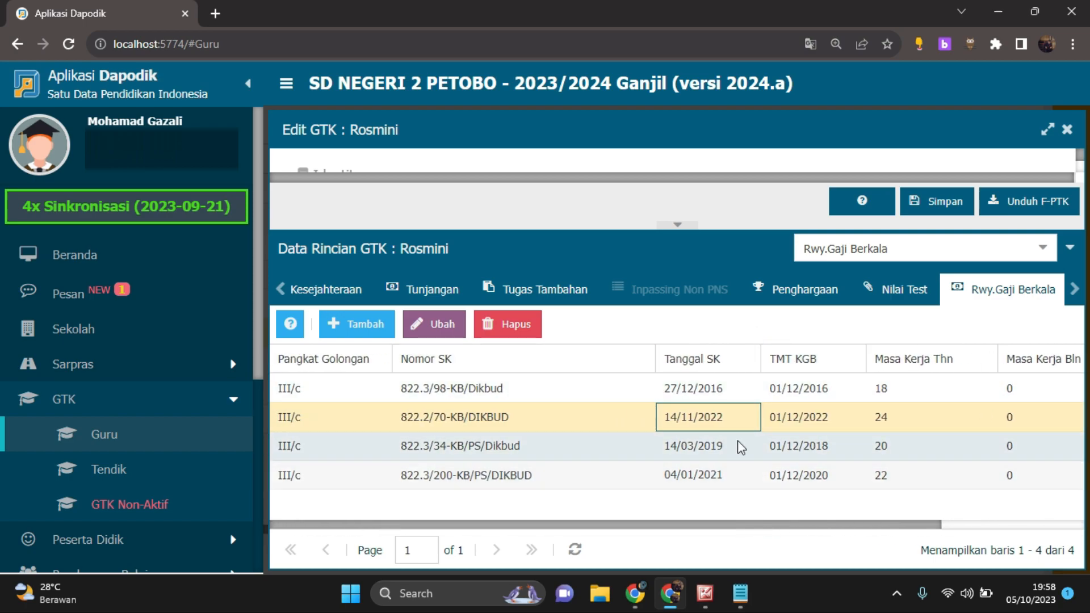
left_click_drag(783, 526, 955, 518)
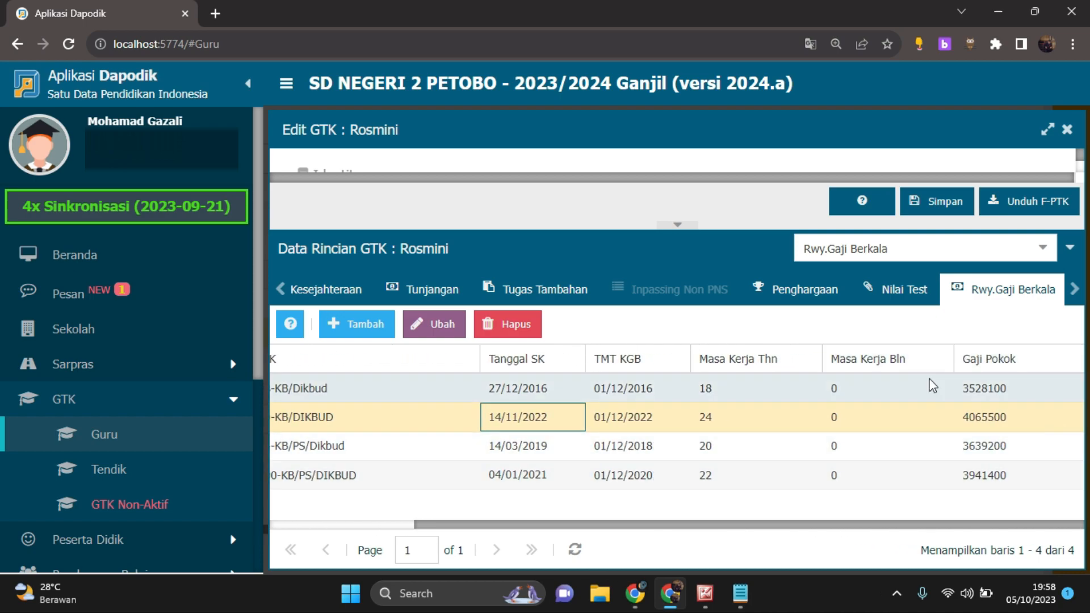
left_click_drag(883, 527, 737, 523)
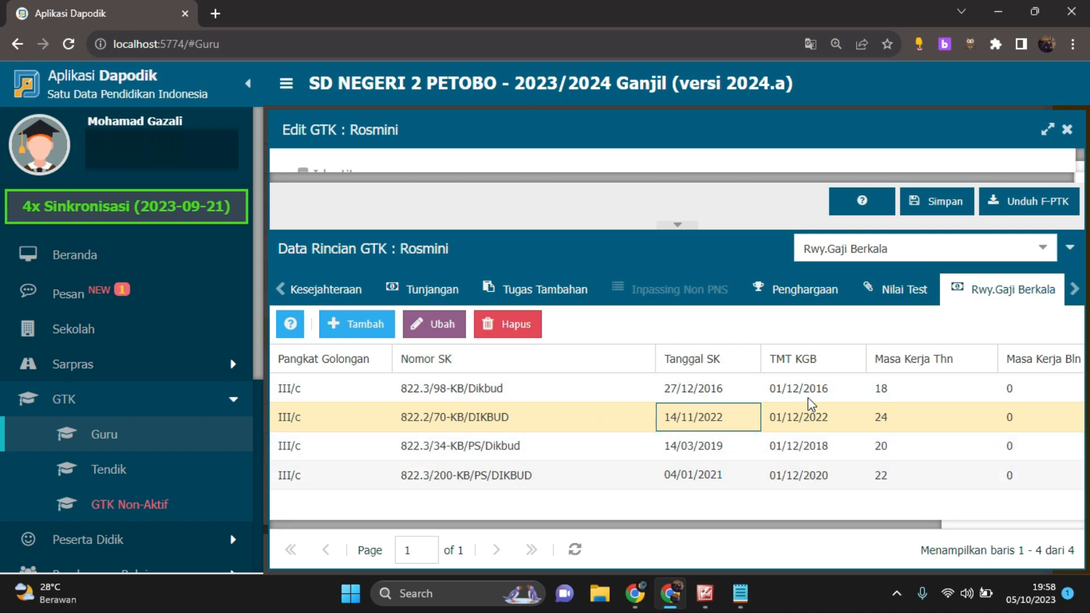
left_click_drag(751, 527, 952, 525)
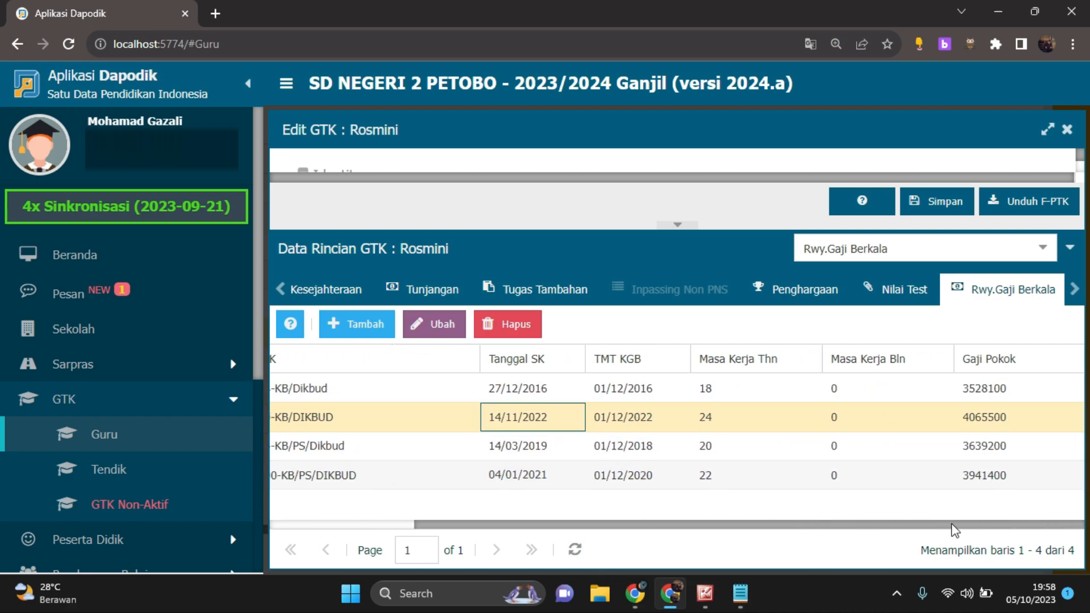
Show the Rwy.Kepangkatan history and go through its III/a, III/b and III/c promotion entries
left_click(1047, 253)
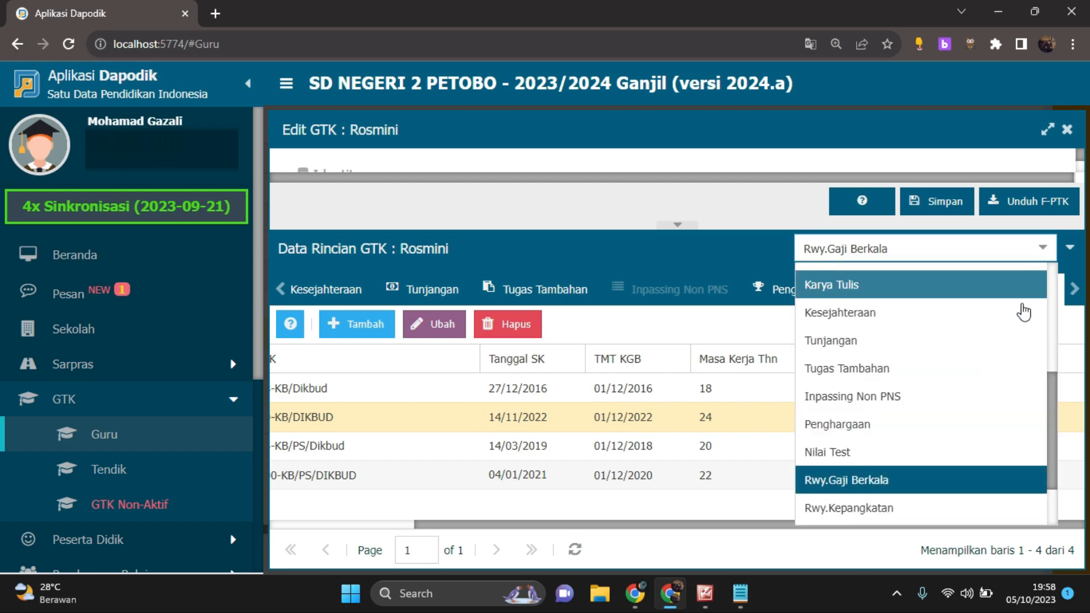
left_click(946, 508)
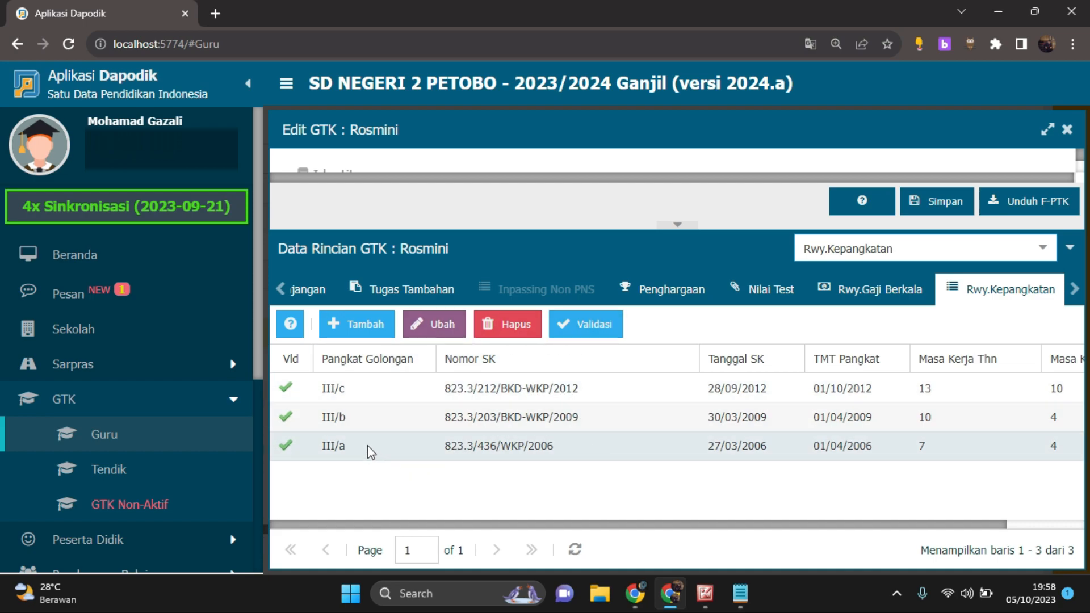
left_click(347, 393)
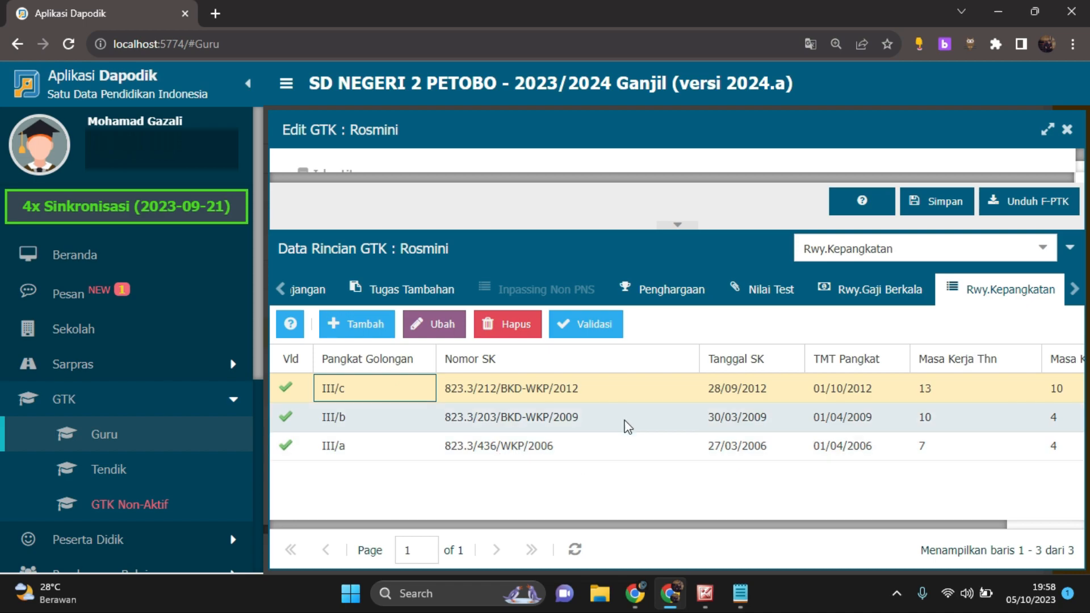
left_click(530, 448)
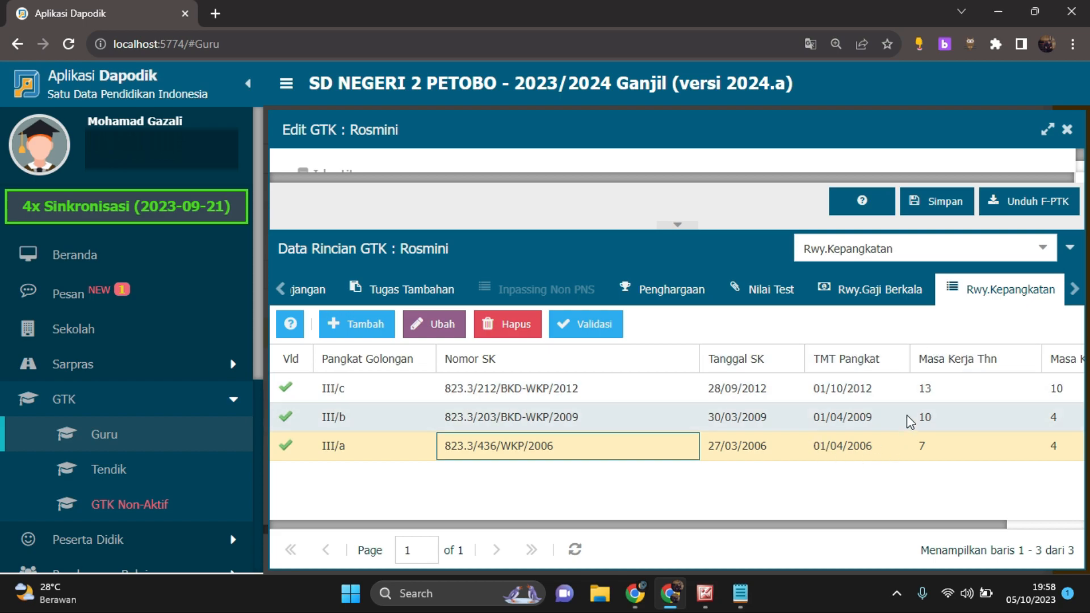
left_click(601, 419)
left_click(614, 388)
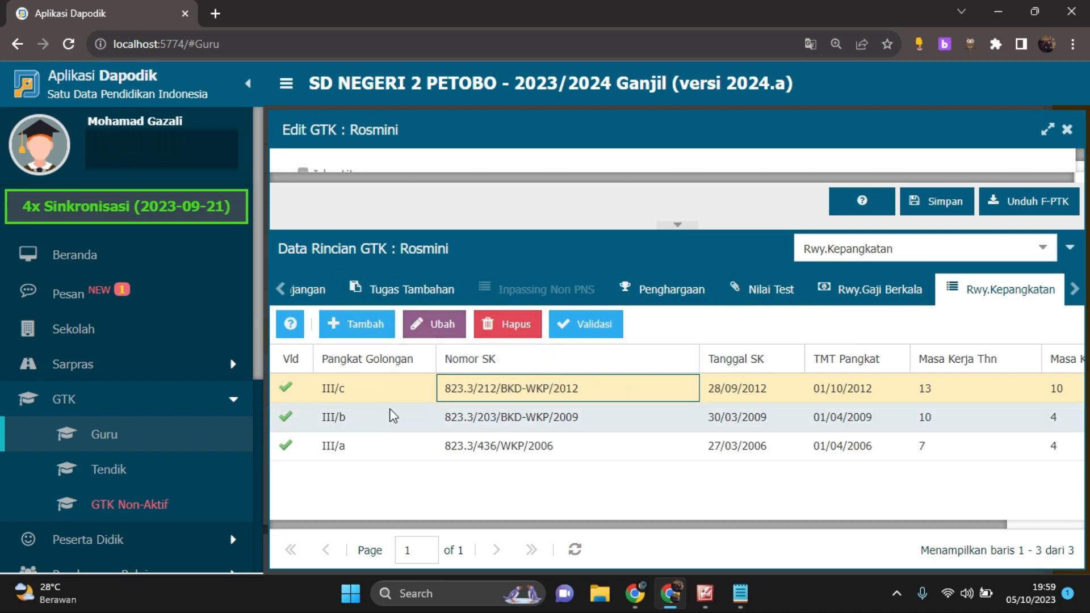
scroll(243, 420, "down", 5)
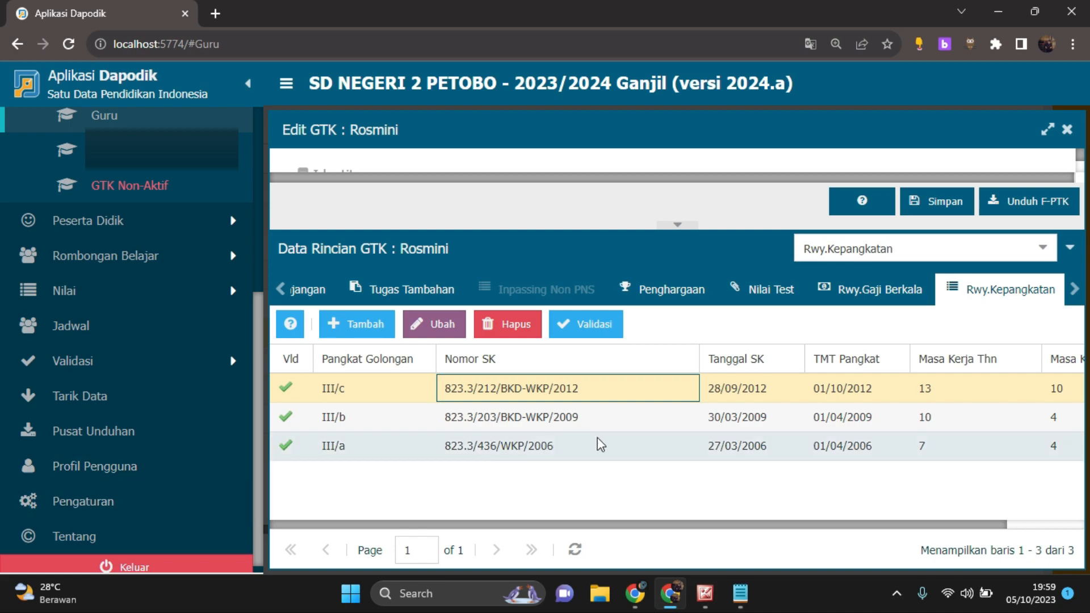
scroll(146, 384, "up", 5)
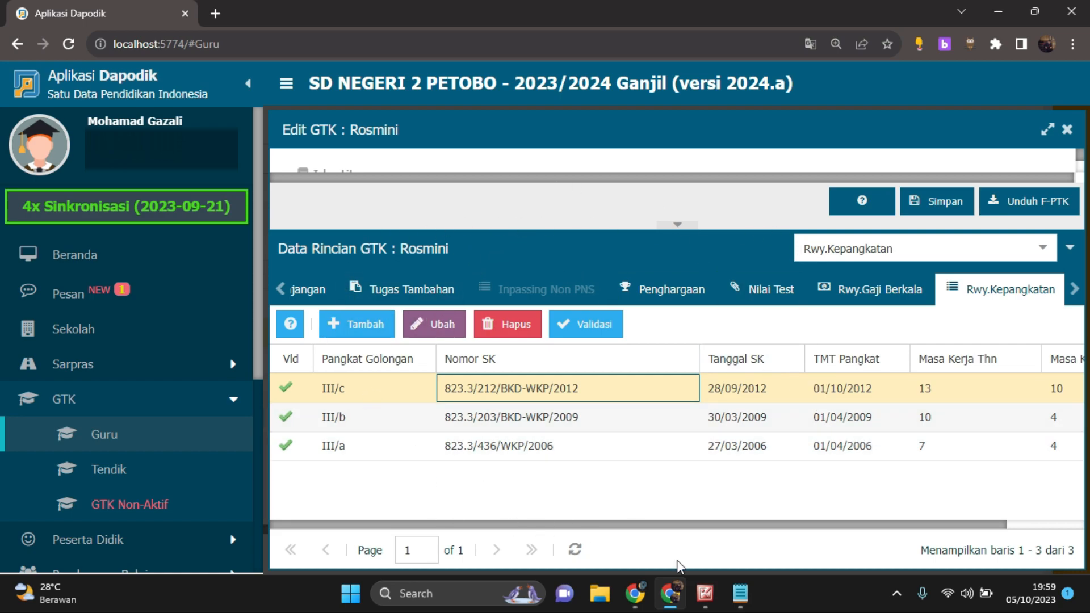
Switch to the Microsoft Office 2010 picture viewer and show the heading of the scanned promotion decree IIIb
mouse_move(705, 593)
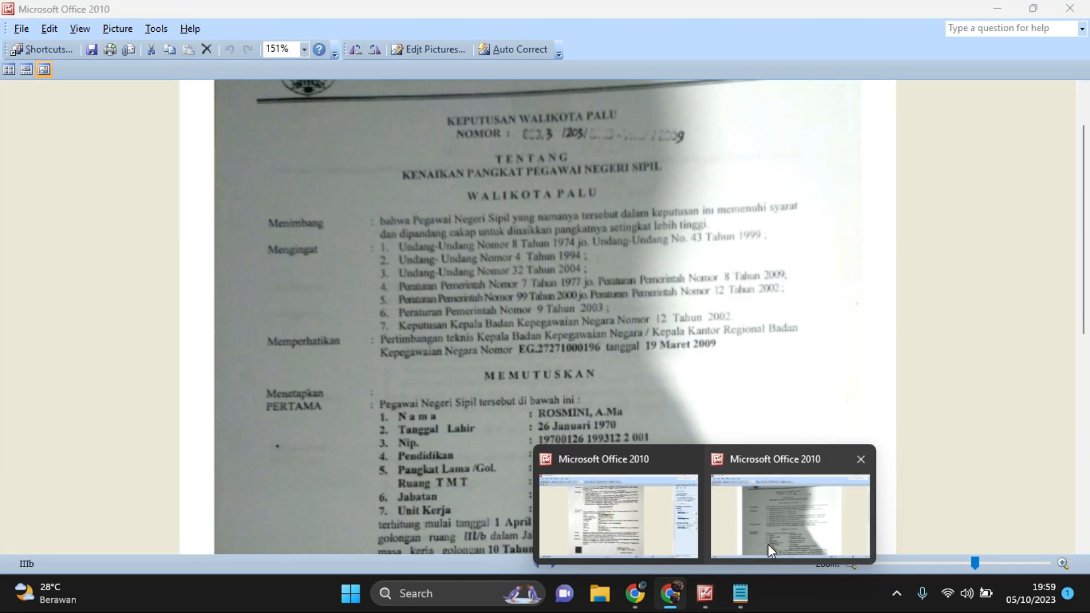
left_click(767, 546)
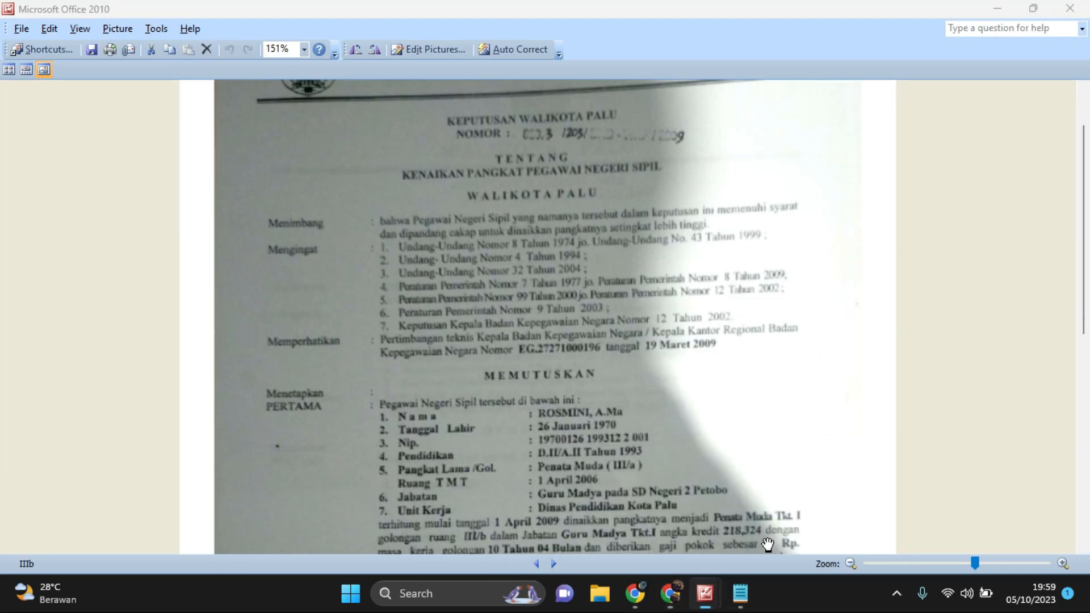
scroll(741, 454, "up", 2)
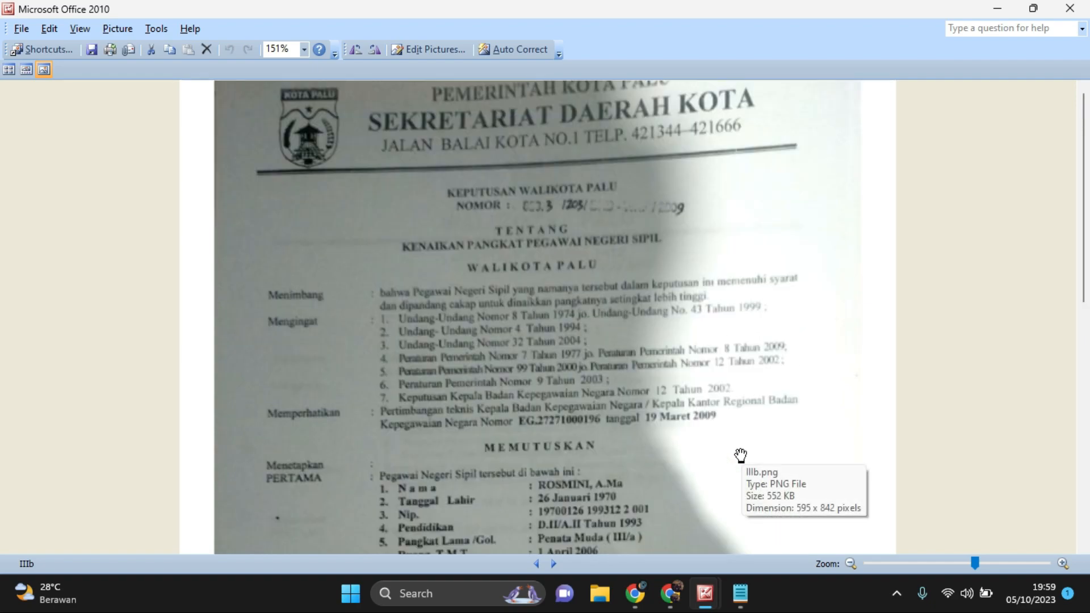
left_click(672, 602)
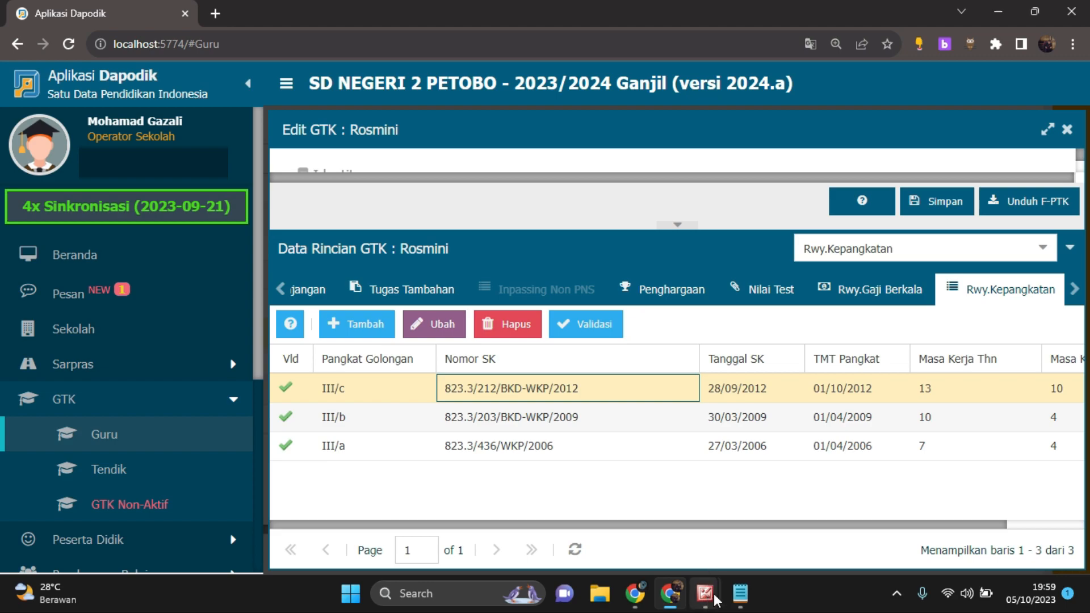
mouse_move(740, 593)
left_click(760, 545)
left_click(705, 593)
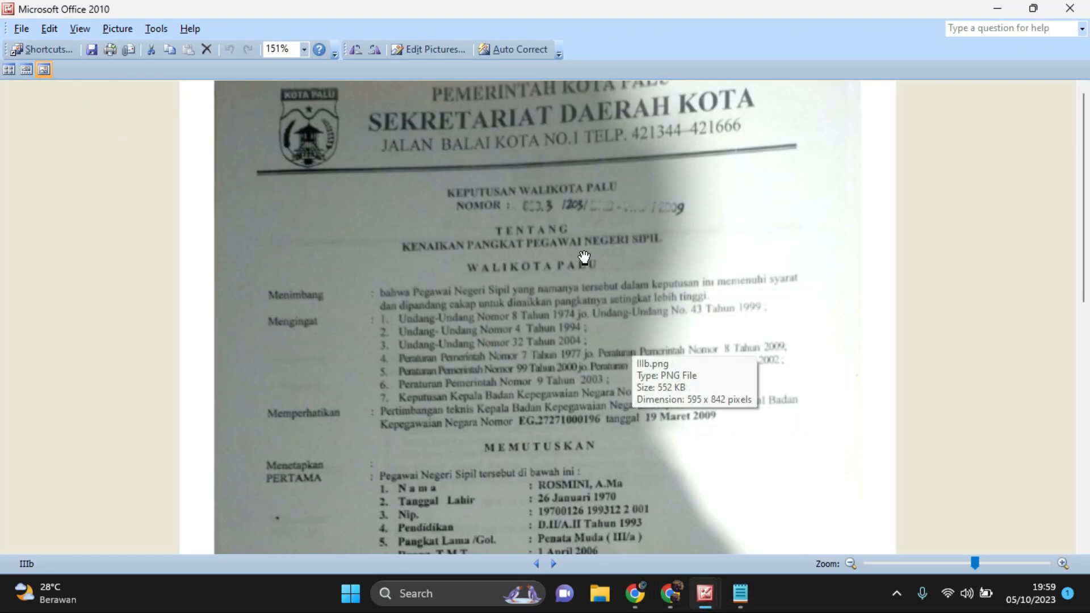
left_click(739, 597)
left_click(740, 597)
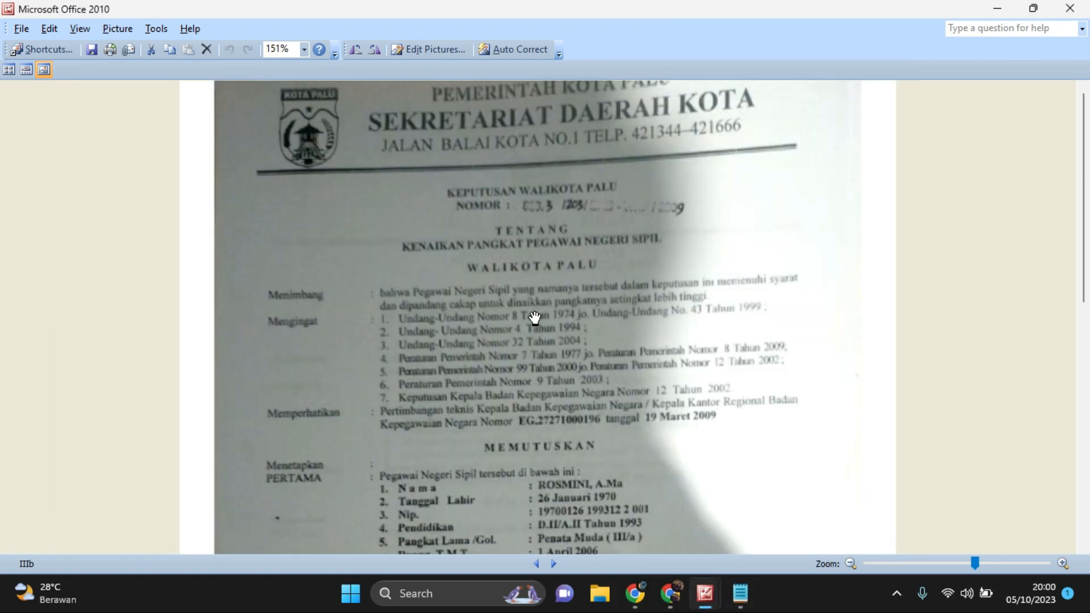
Examine the scanned IIIb decree for its number, effective date, golongan ruang, masa kerja golongan and gaji pokok
scroll(666, 361, "down", 3)
scroll(665, 361, "up", 3)
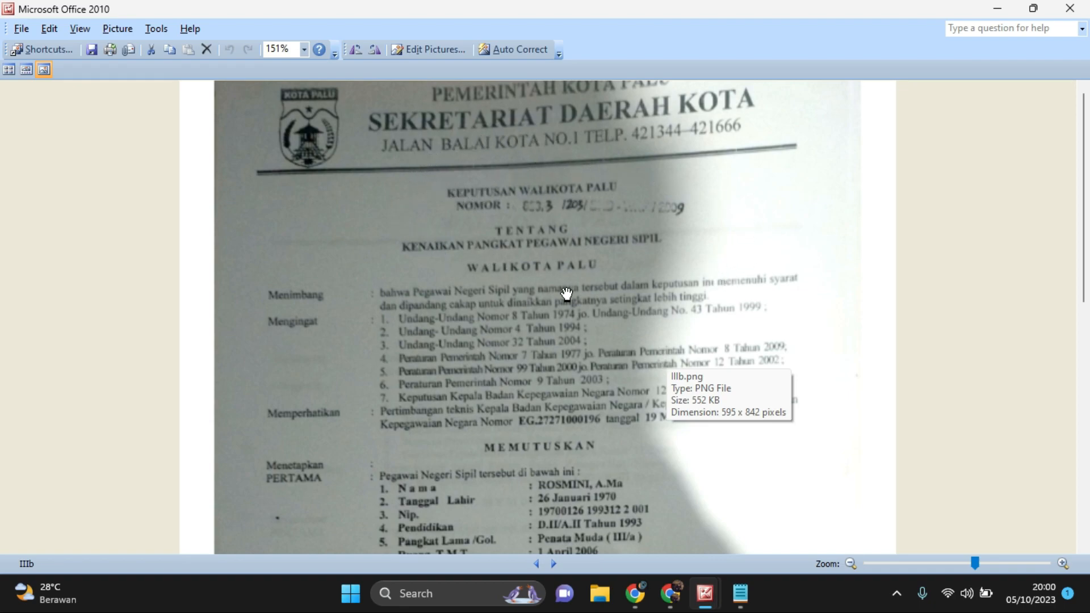
scroll(566, 293, "down", 7)
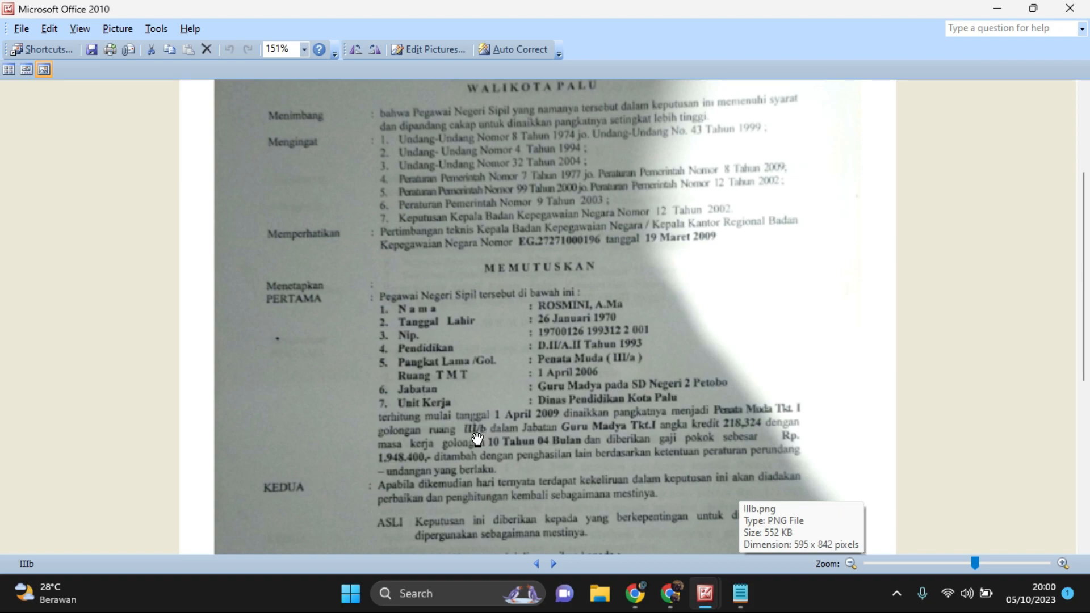
scroll(476, 439, "up", 3)
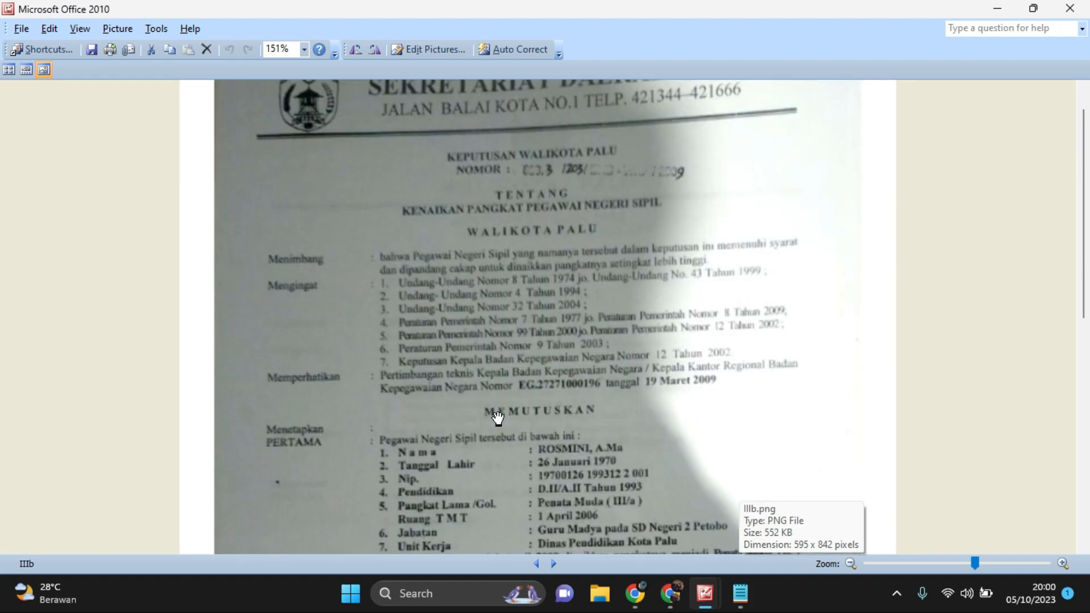
scroll(498, 418, "down", 4)
scroll(498, 419, "down", 1)
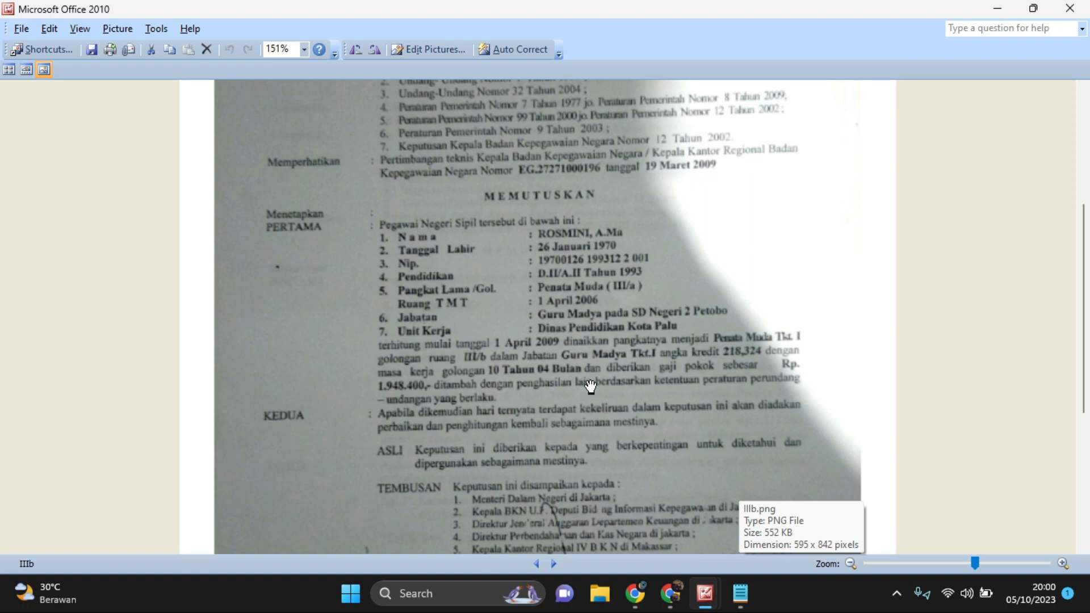
Switch to Dapodik in Chrome and compare the III/b entry's Nomor SK with the number in the scanned decree's heading
left_click(671, 593)
left_click(553, 417)
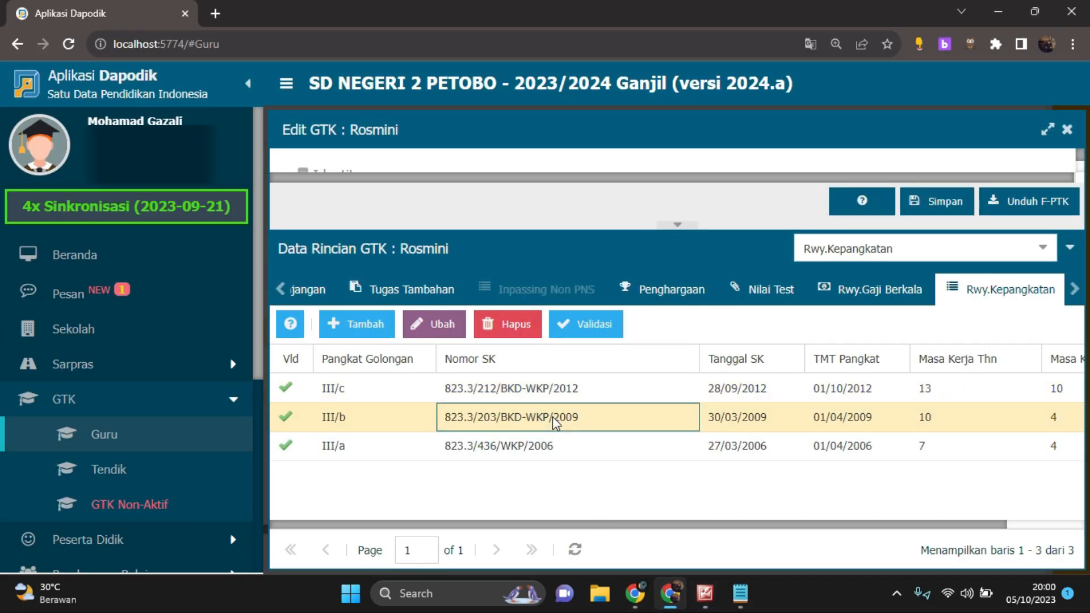
mouse_move(705, 593)
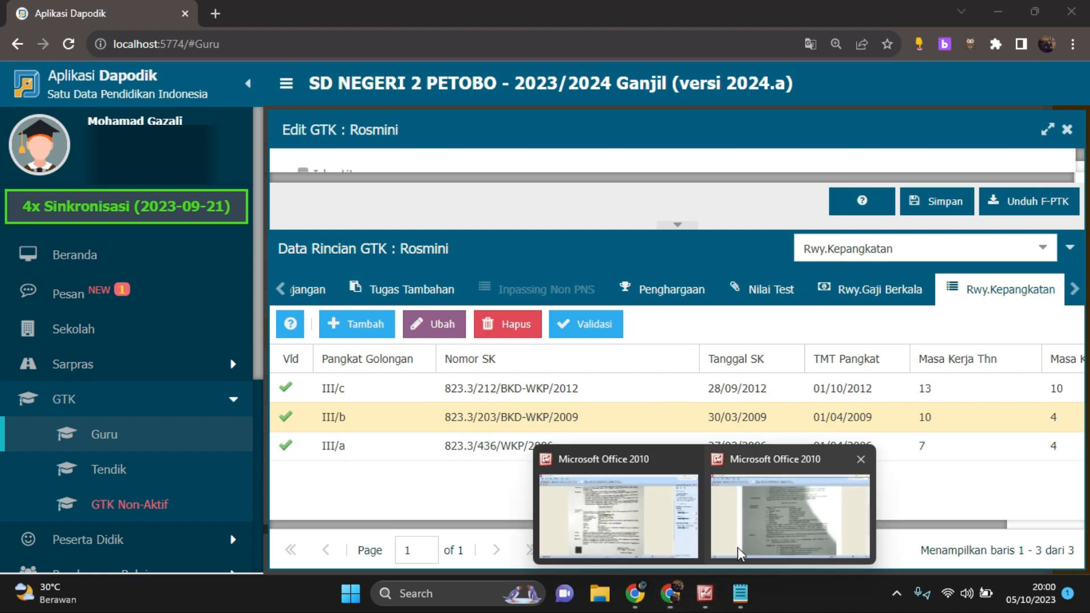
left_click(733, 553)
scroll(449, 114, "up", 1)
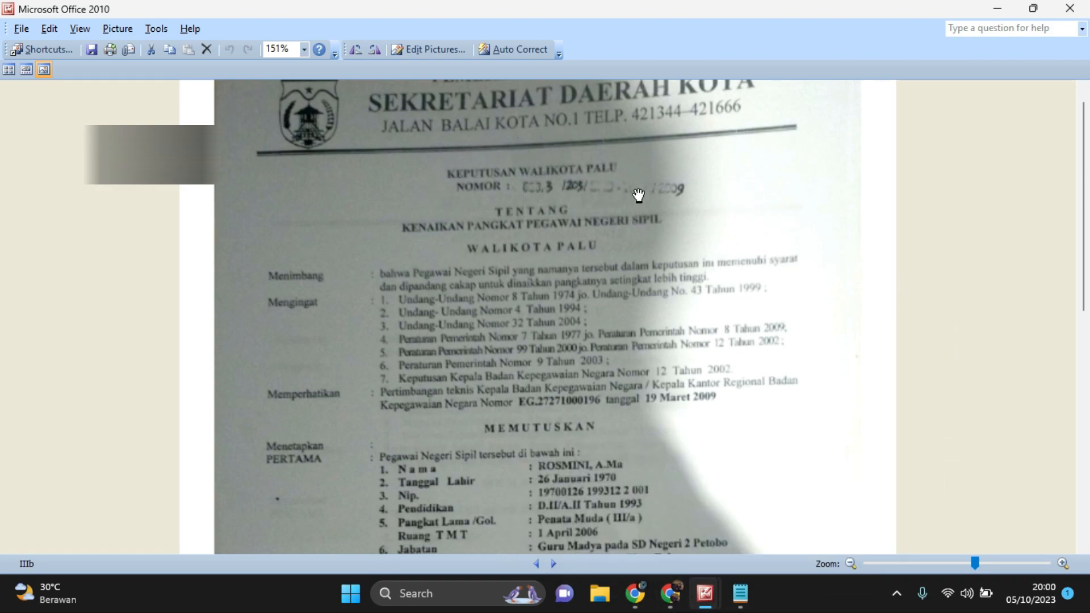
Compare the III/b entry's Tanggal SK in Dapodik with the signing date at the end of the scanned decree
left_click(670, 593)
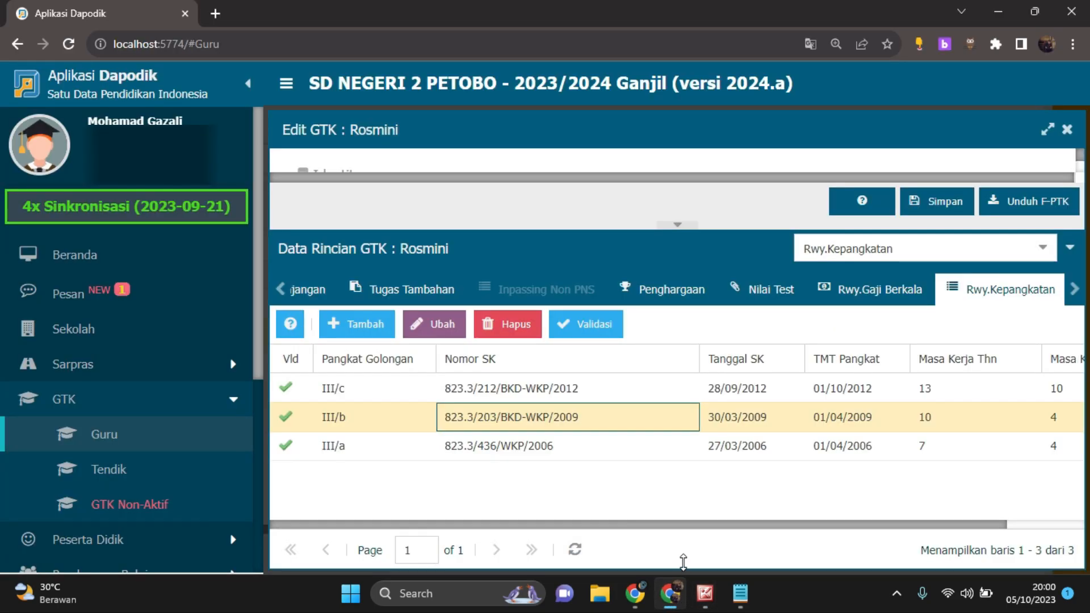
left_click(750, 422)
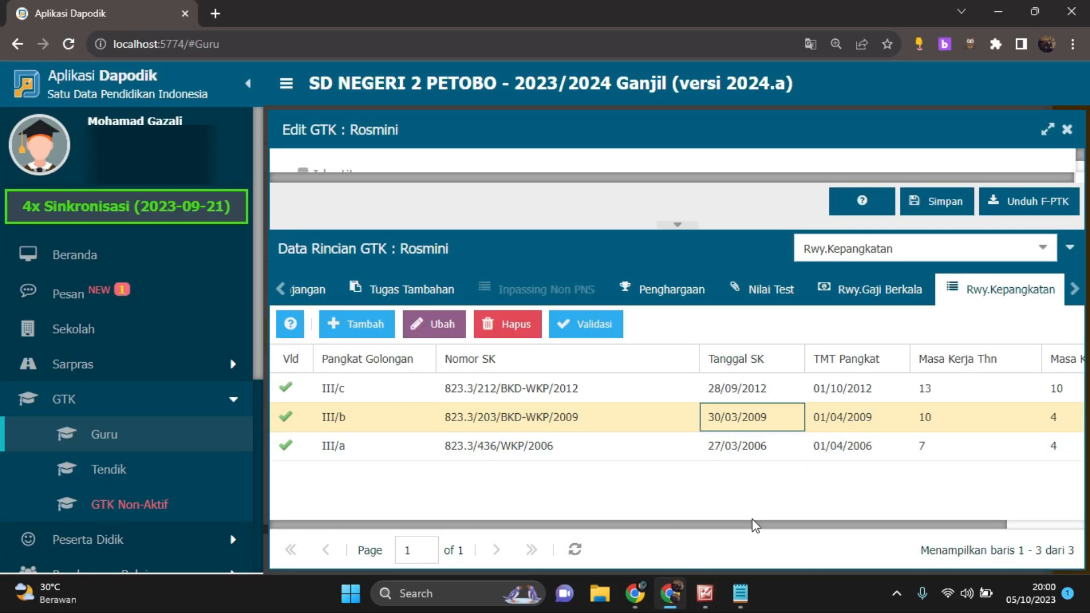
left_click(759, 503)
scroll(795, 401, "down", 10)
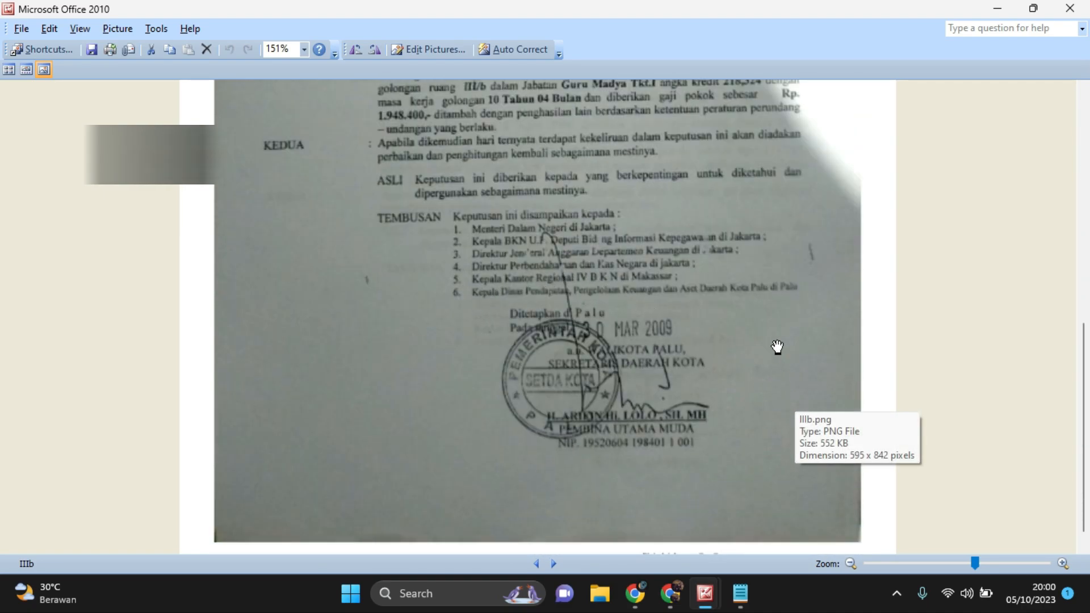
left_click(714, 550)
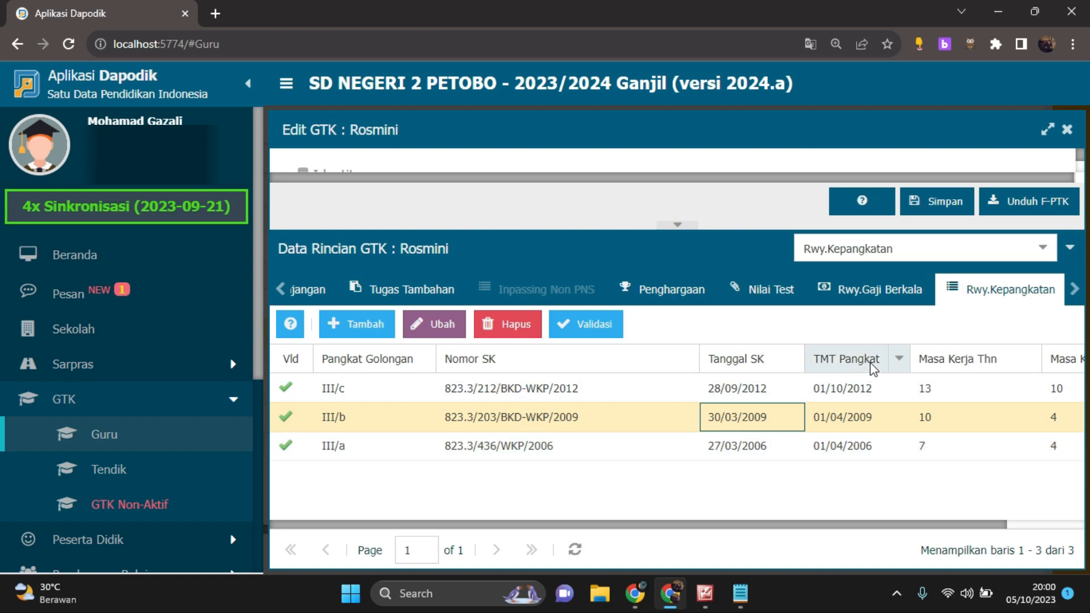
Check the III/b entry's TMT Pangkat against the effective date stated in the scanned decree
left_click_drag(874, 526, 973, 510)
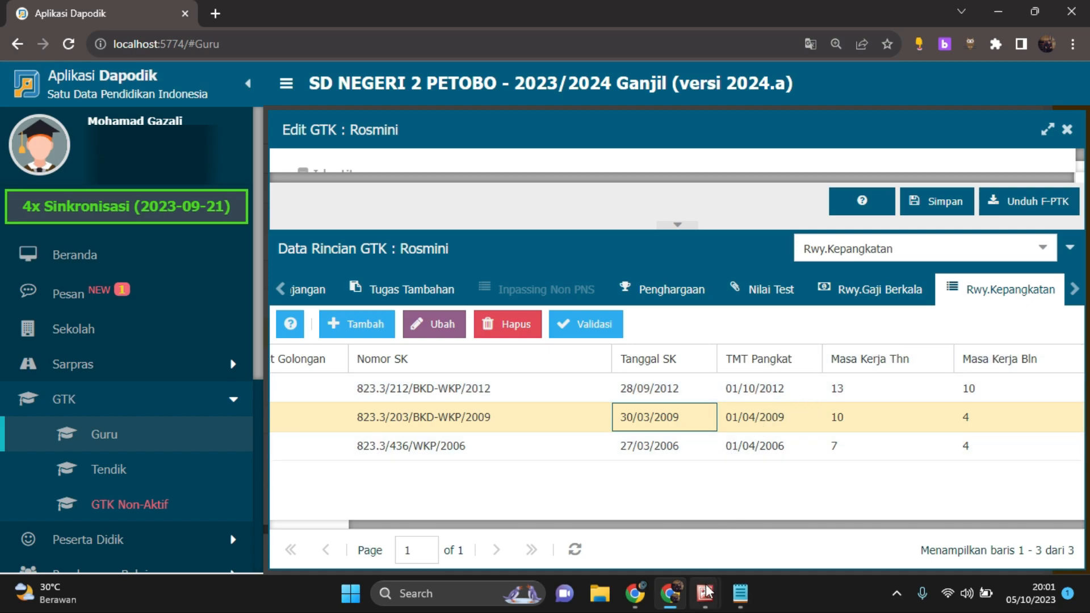
mouse_move(705, 593)
left_click(765, 537)
scroll(639, 333, "up", 1)
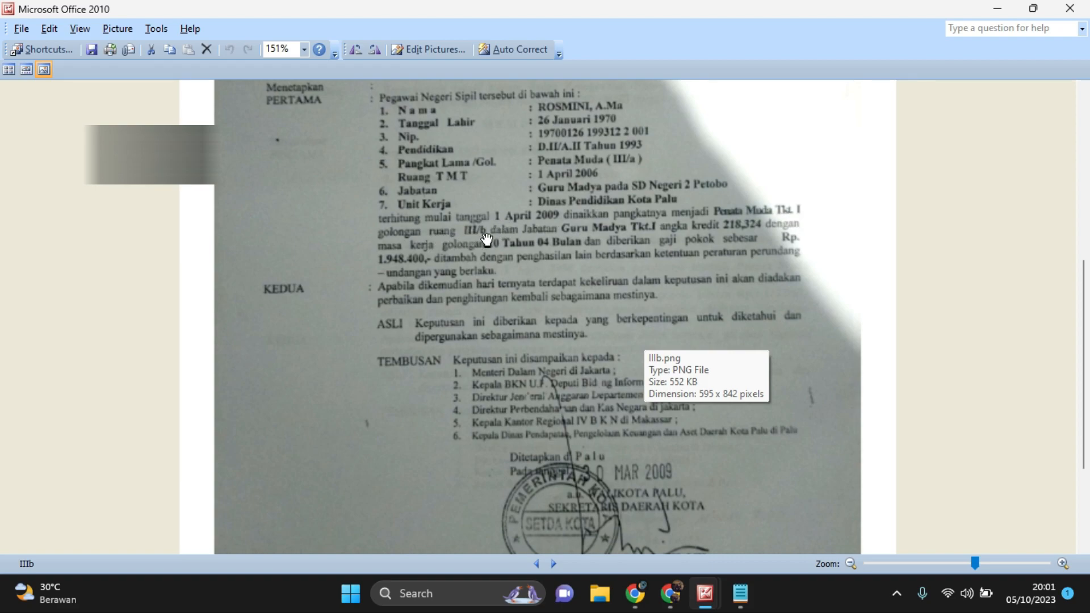
left_click(669, 593)
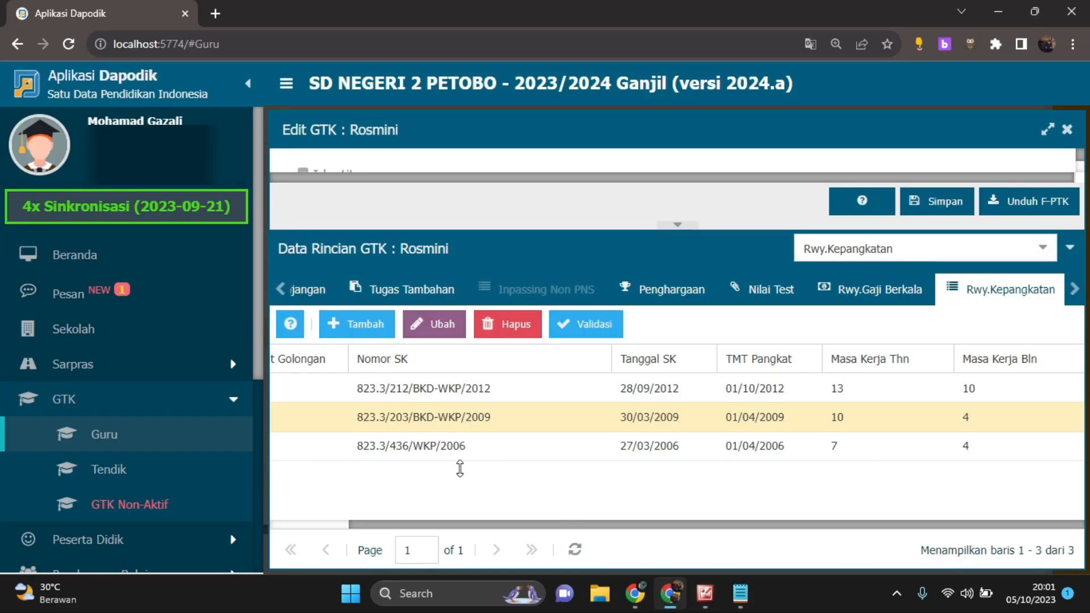
Compare the III/b entry's Masa Kerja Thn and Masa Kerja Bln with the masa kerja golongan in the scanned decree
left_click_drag(616, 528, 679, 528)
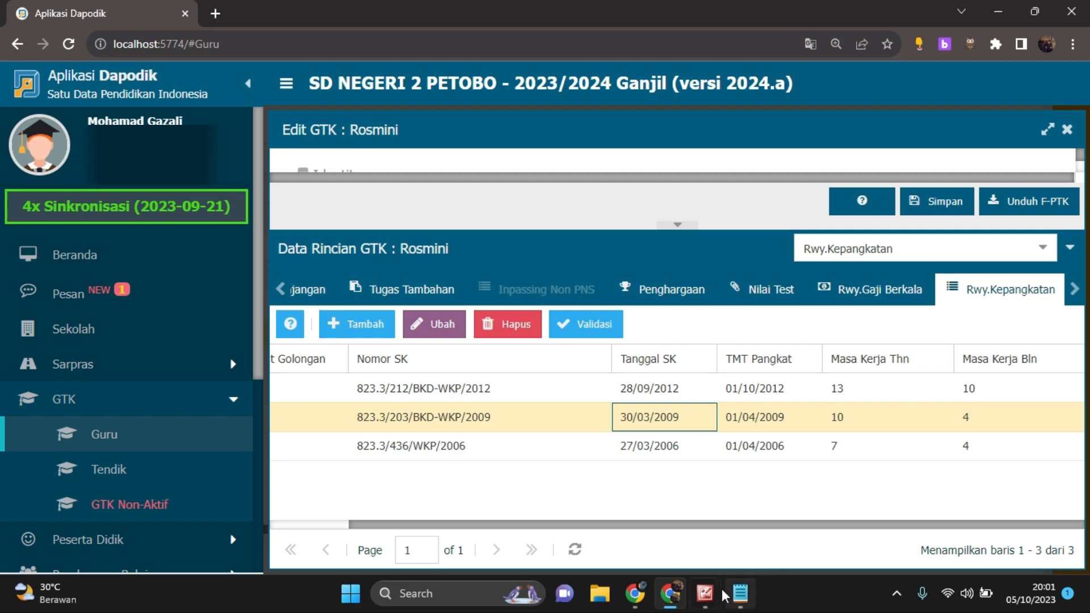
mouse_move(706, 594)
left_click(755, 539)
scroll(587, 421, "up", 1)
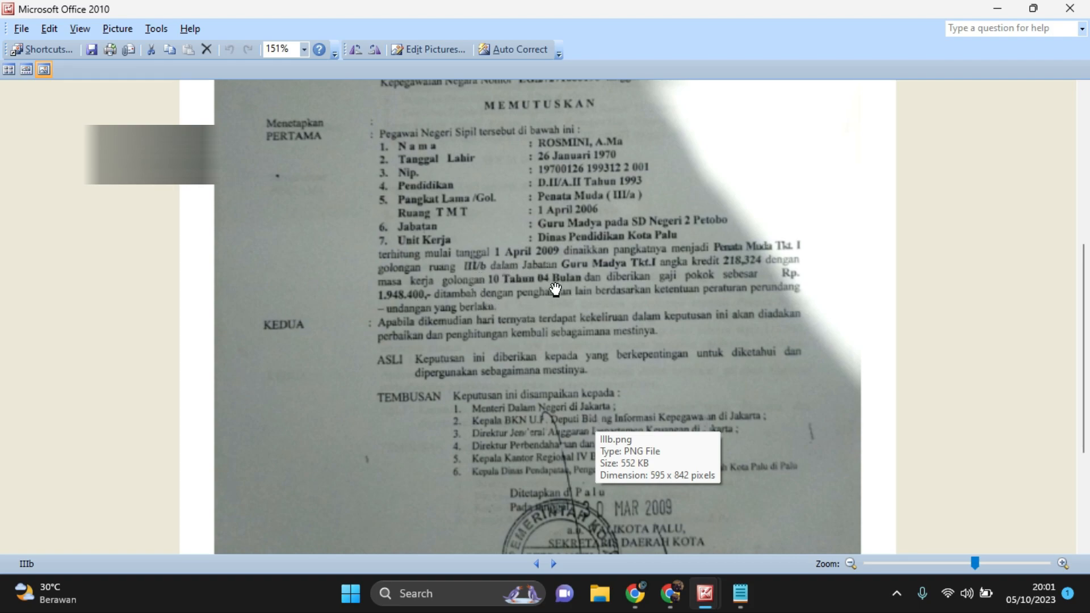
left_click(670, 593)
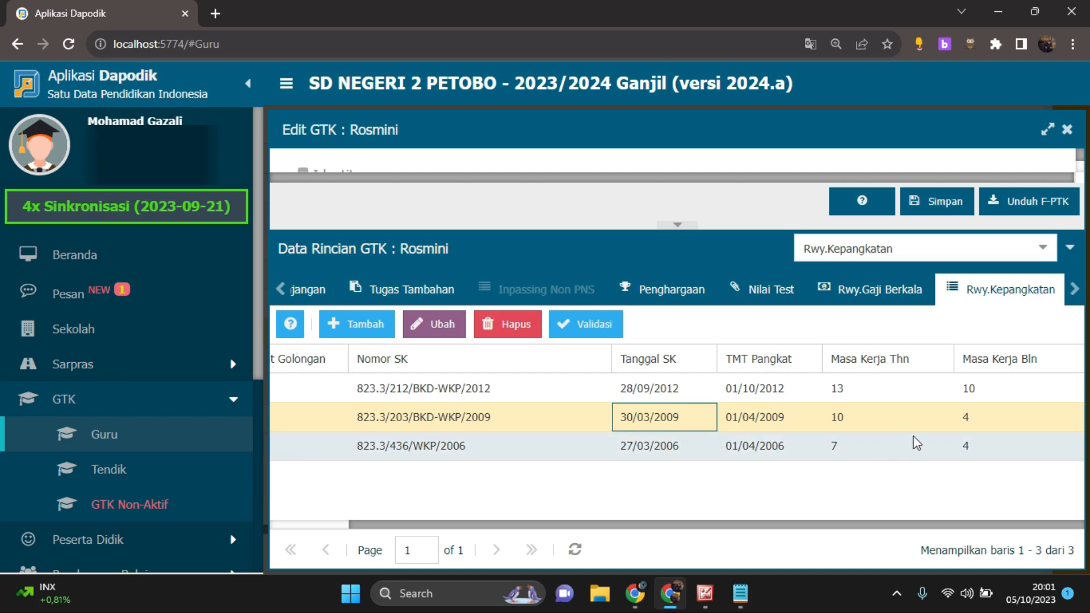
left_click(863, 423)
left_click(974, 422)
Review the scanned IIIb decree again from its heading down to the promotion details and signing date
mouse_move(704, 593)
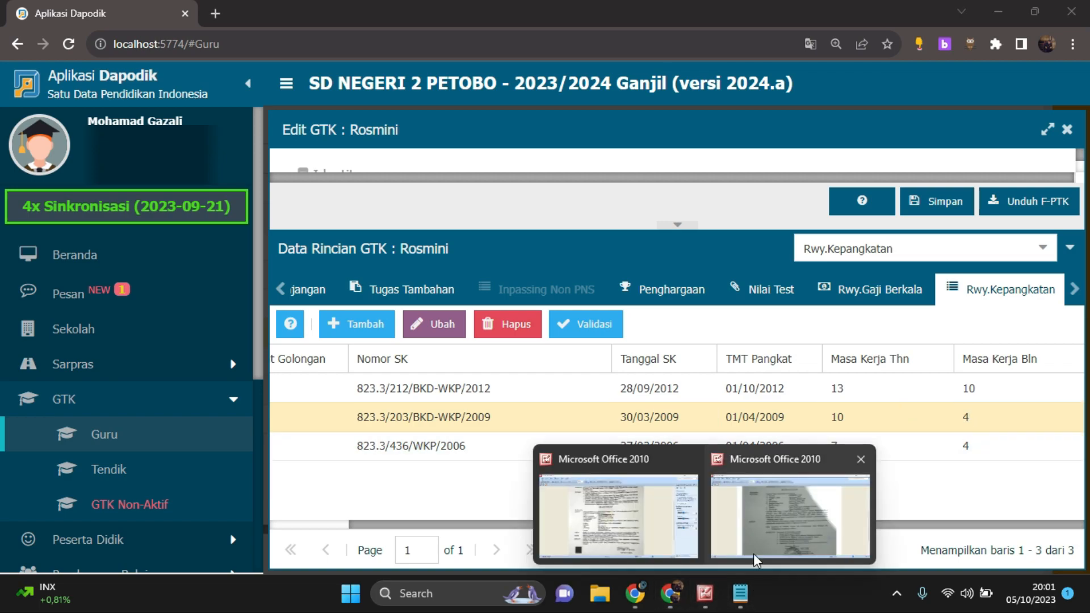
left_click(747, 559)
scroll(749, 501, "up", 3)
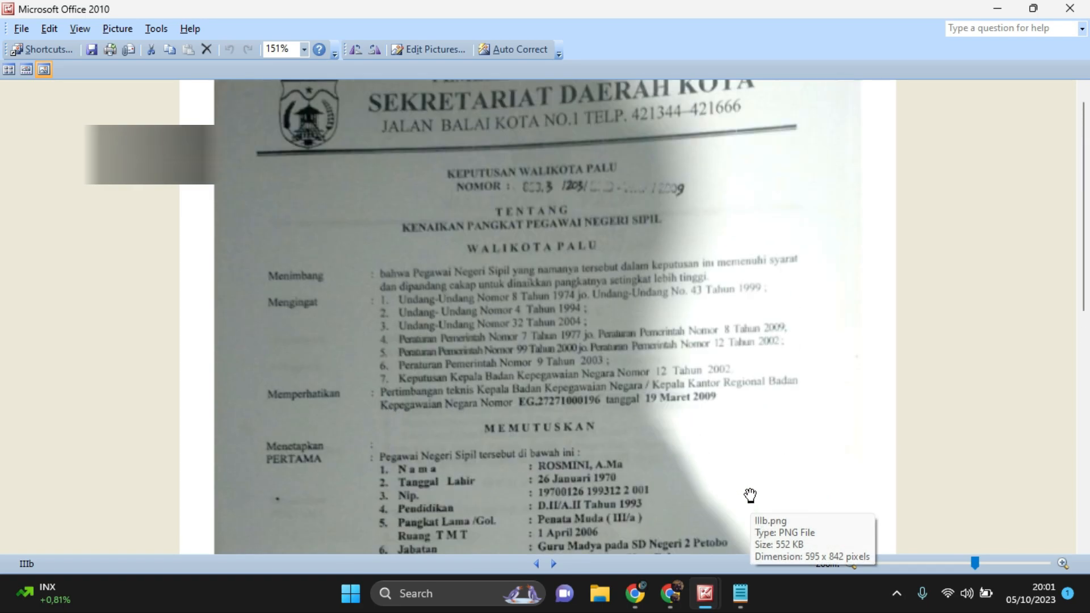
scroll(750, 494, "down", 8)
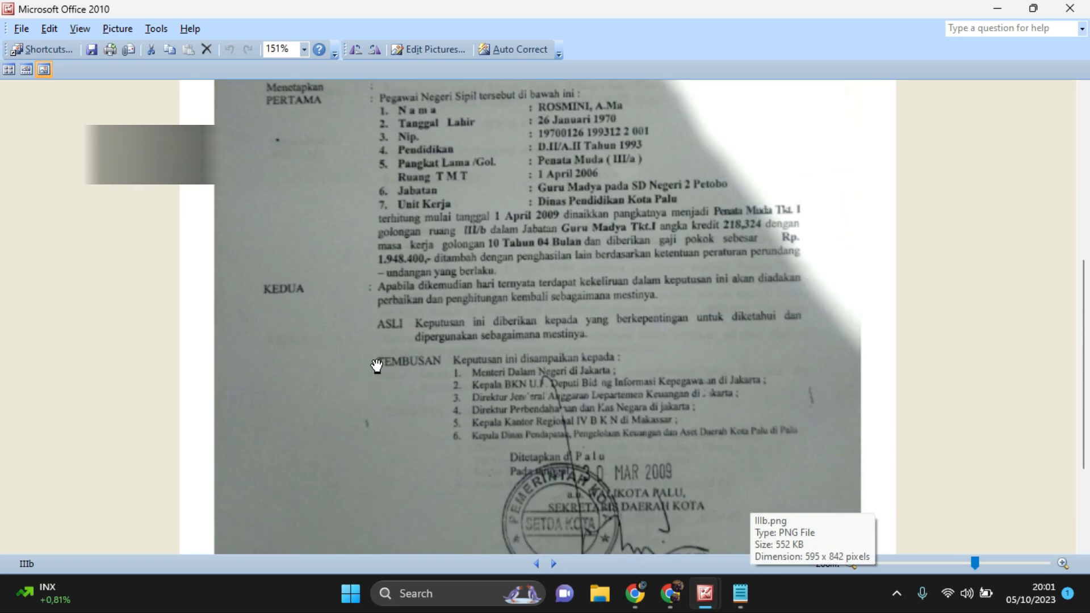
mouse_move(692, 610)
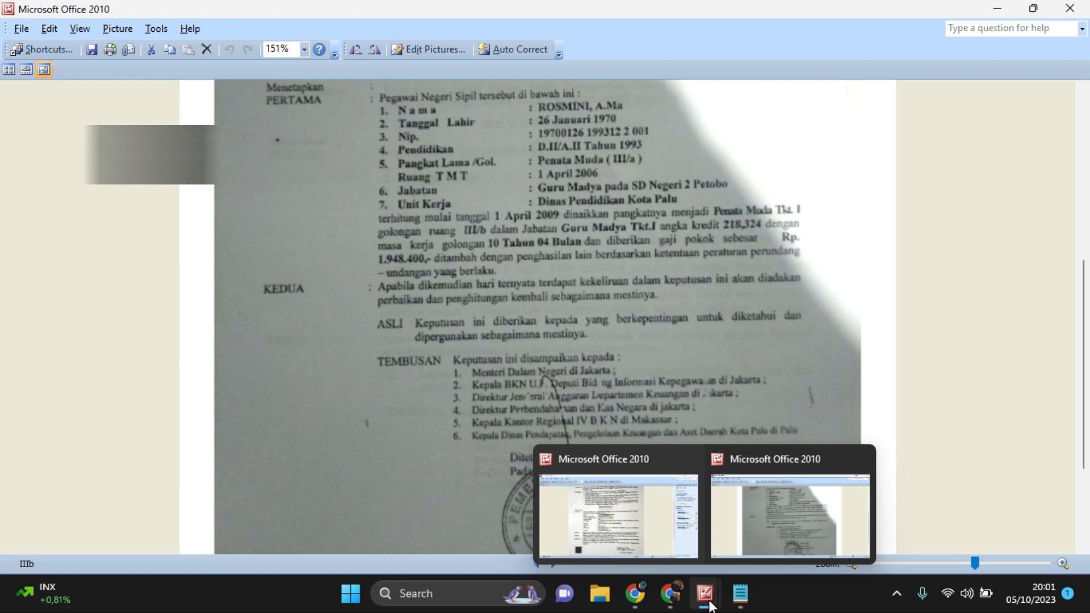
Return to Dapodik, show the Rwy.Karir Guru history with a slightly taller detail area, and look at its PNS and CPNS entries
left_click(670, 593)
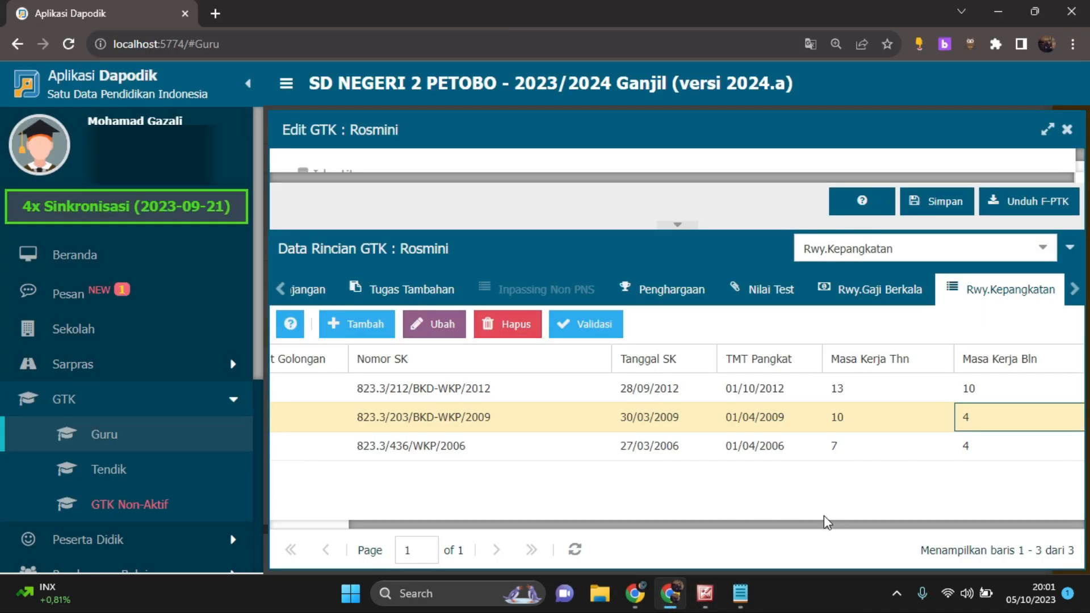
left_click(1042, 247)
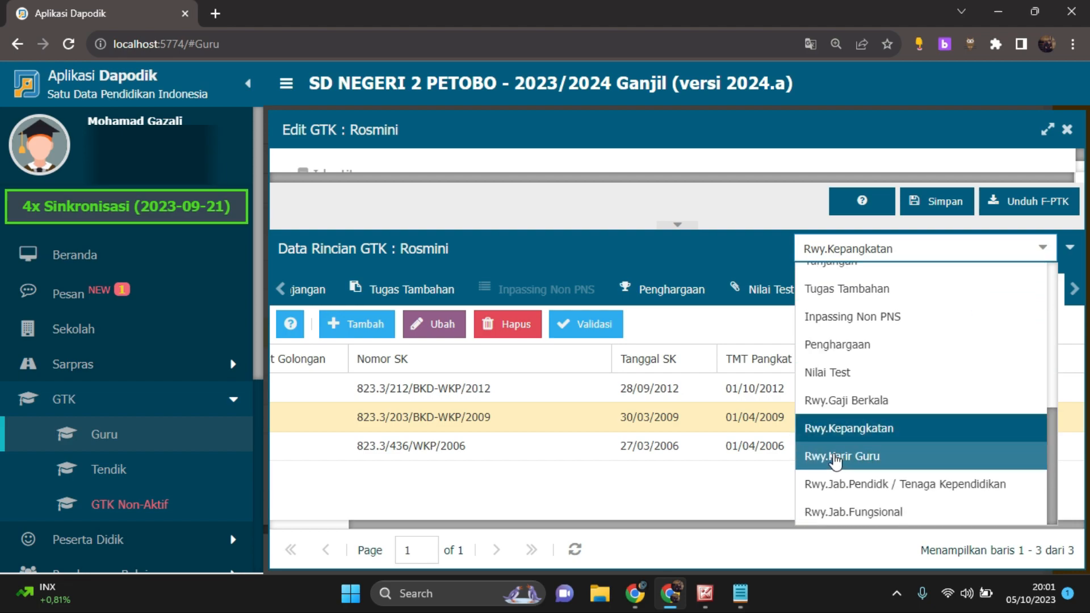
left_click(878, 457)
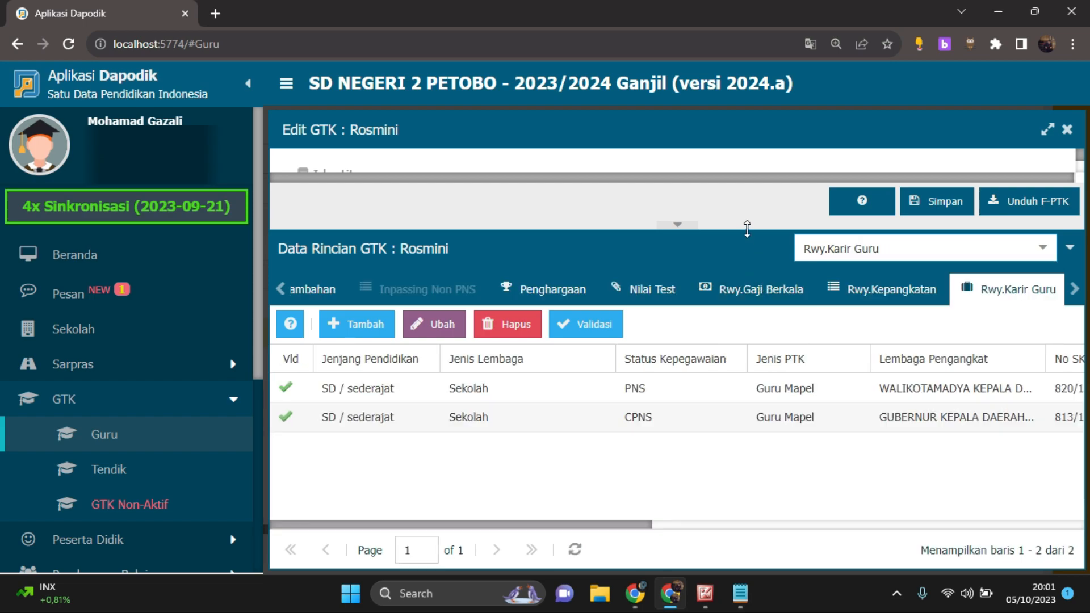
left_click_drag(745, 225, 747, 210)
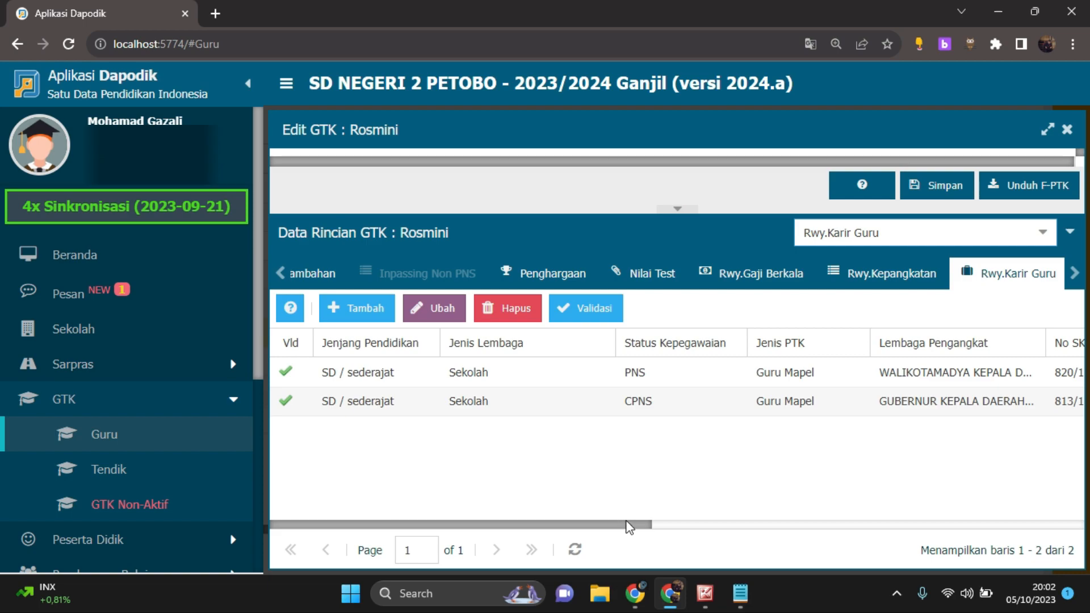
left_click_drag(630, 527, 557, 522)
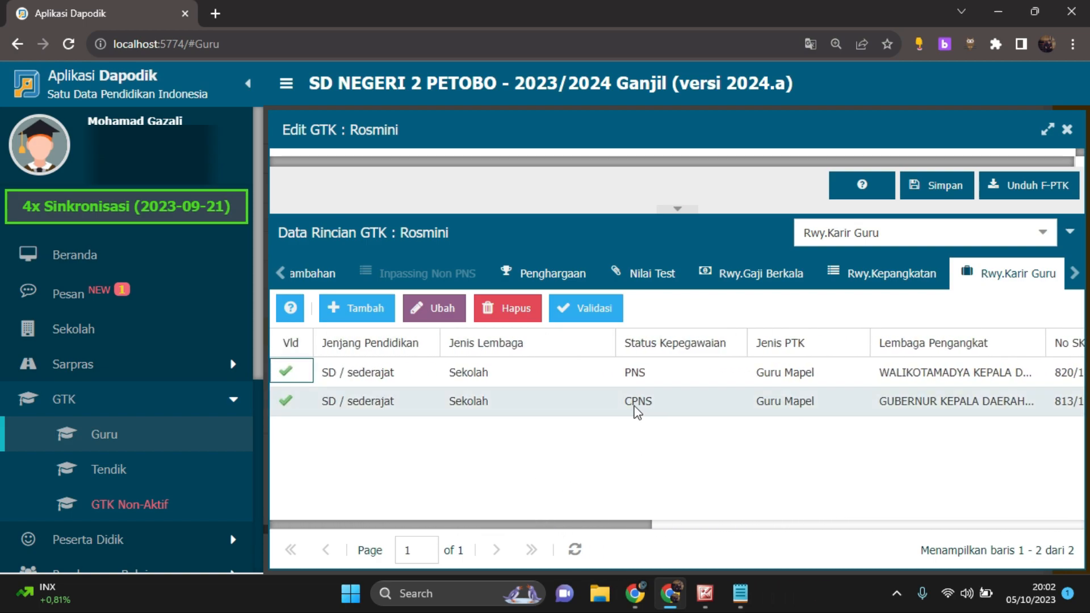
Examine the CPNS career entry's No SK Kerja, Tgl SK Kerja, TMT Kerja and TST Kerja through to Mapel Diajarkan
left_click_drag(638, 520, 883, 524)
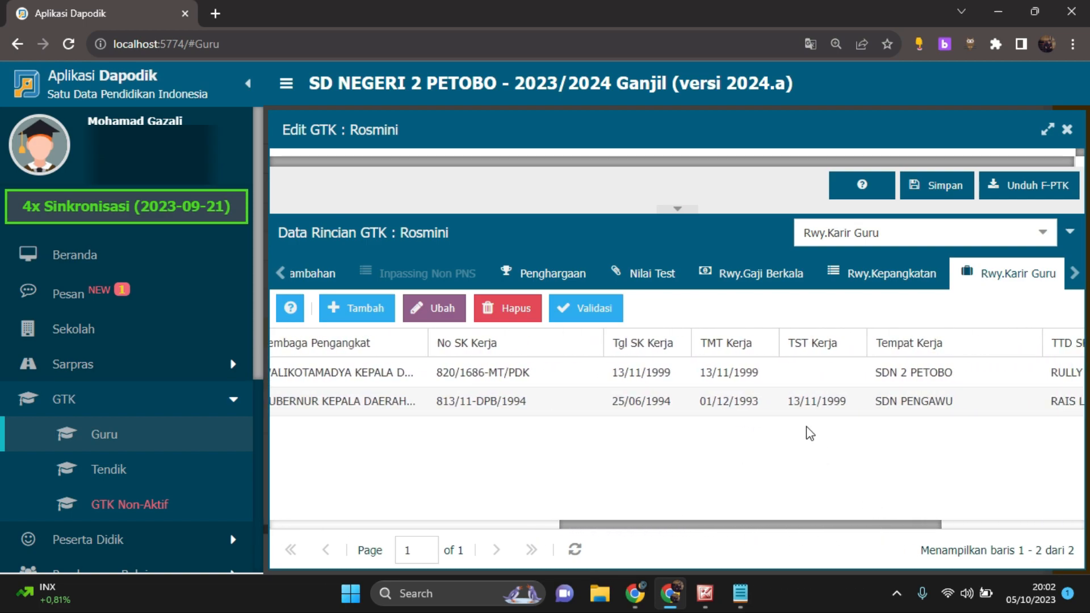
left_click(814, 402)
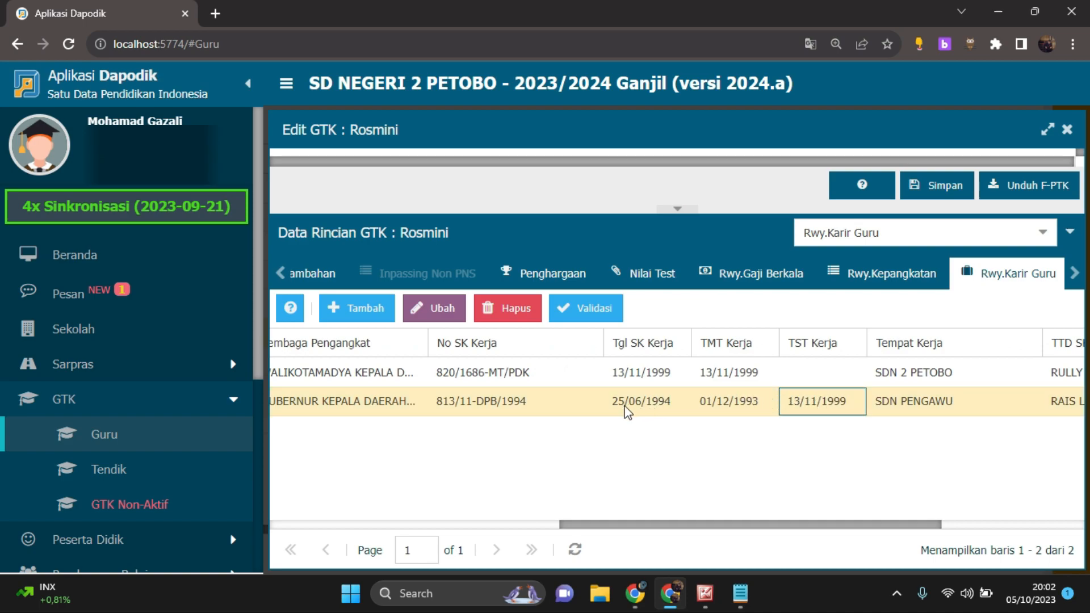
left_click(569, 408)
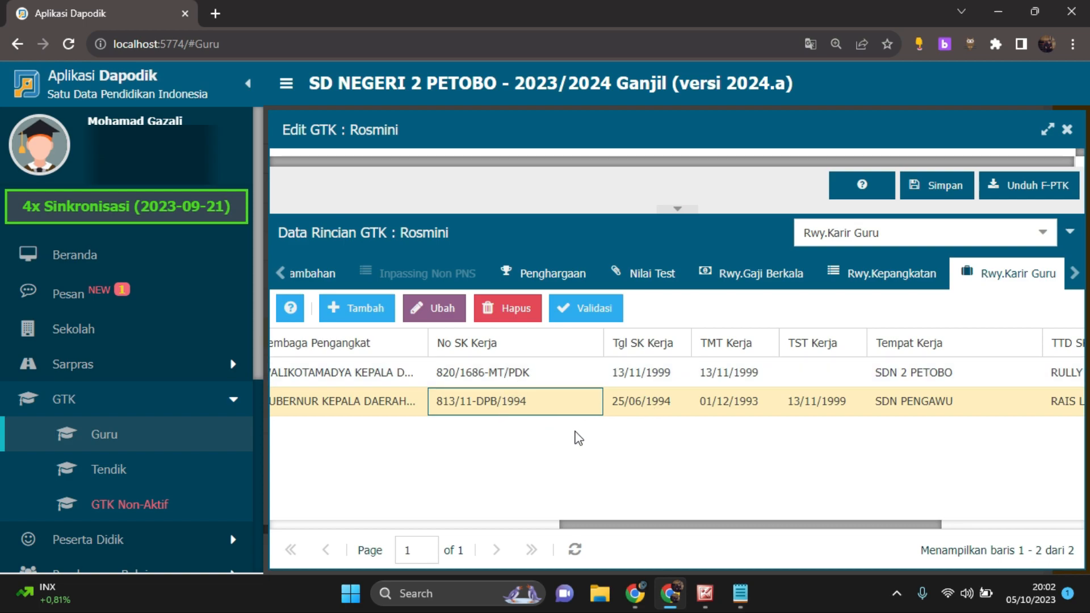
left_click_drag(615, 531, 836, 528)
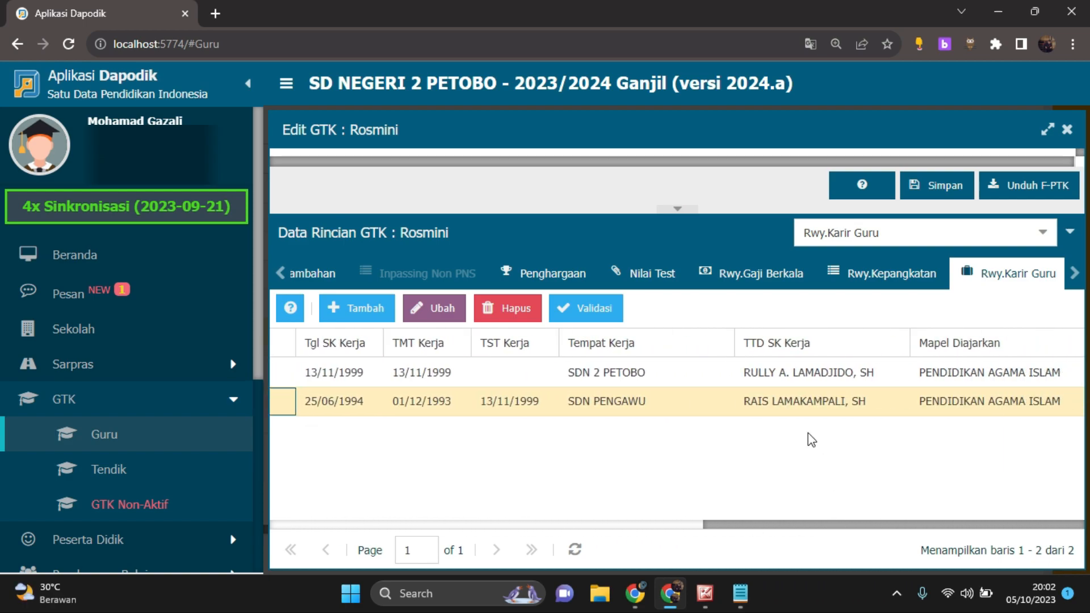
left_click(505, 407)
Examine the PNS career entry's Tgl SK Kerja, TMT Kerja and TST Kerja
left_click_drag(741, 526, 669, 528)
left_click(427, 383)
left_click(646, 381)
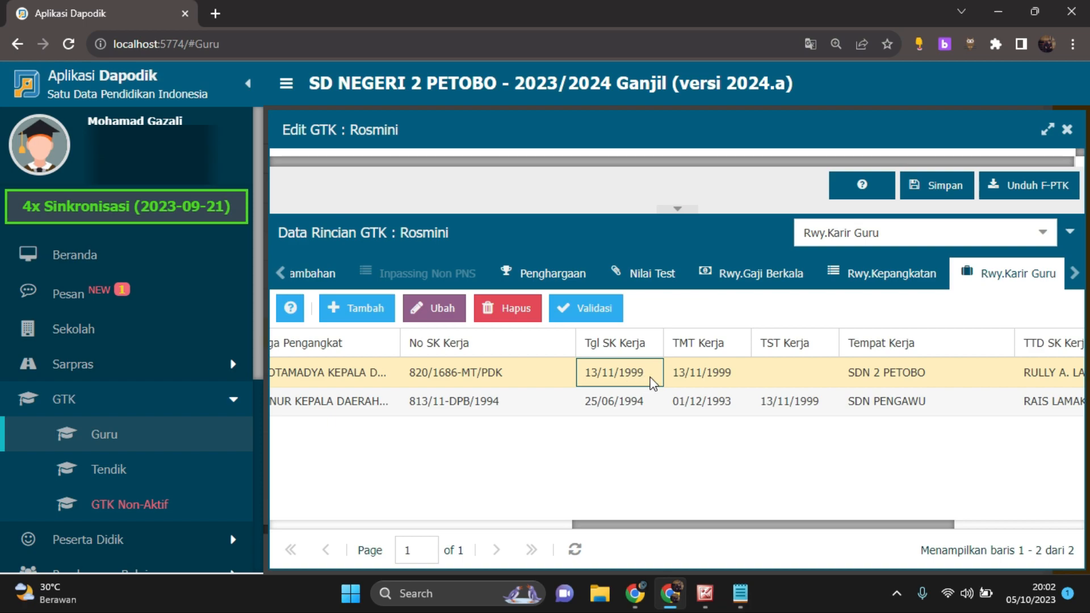
left_click(707, 379)
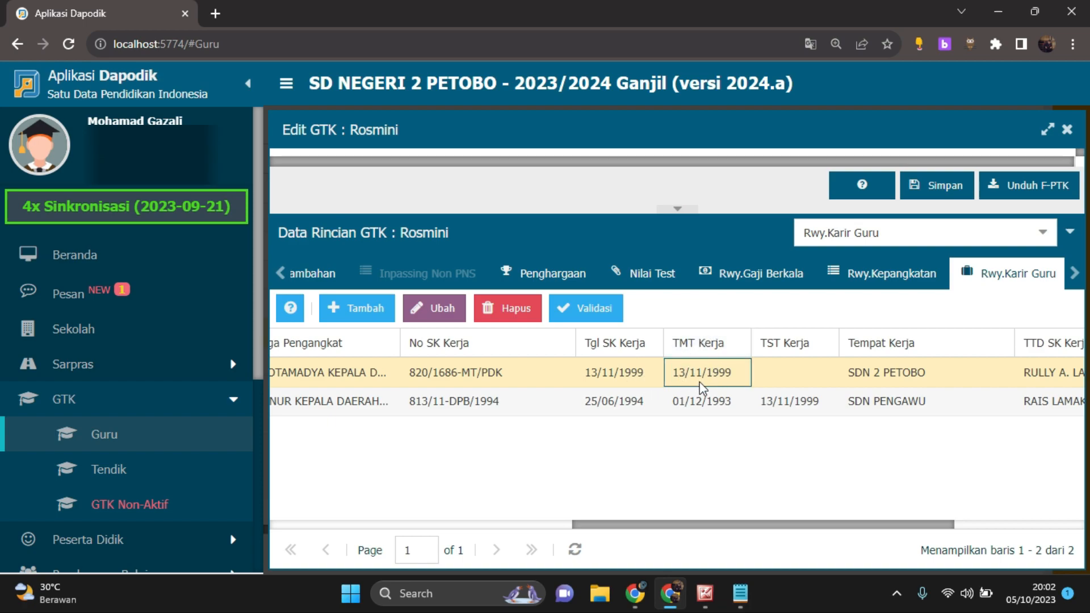
left_click_drag(729, 523, 782, 527)
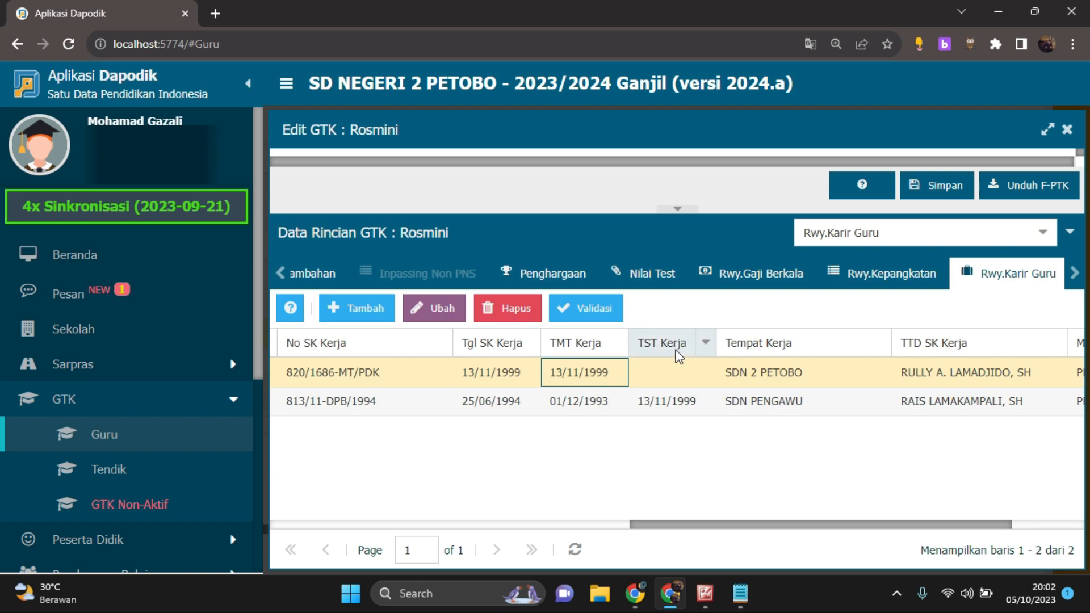
Compare the Tempat Kerja of the CPNS and PNS career entries, checking each entry's Status Kepegawaian
left_click(731, 404)
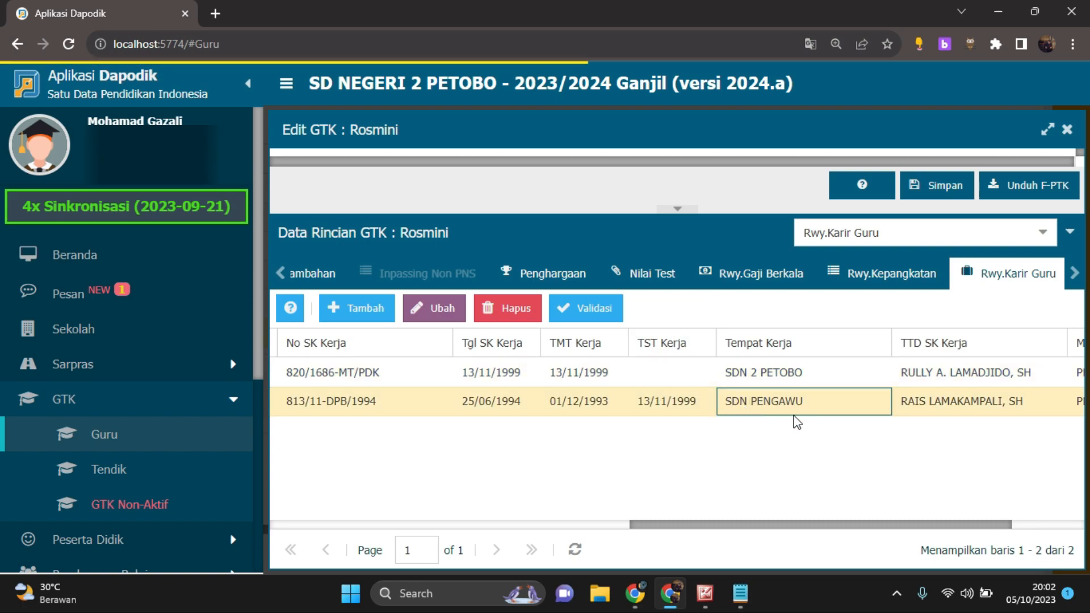
left_click_drag(756, 526, 790, 513)
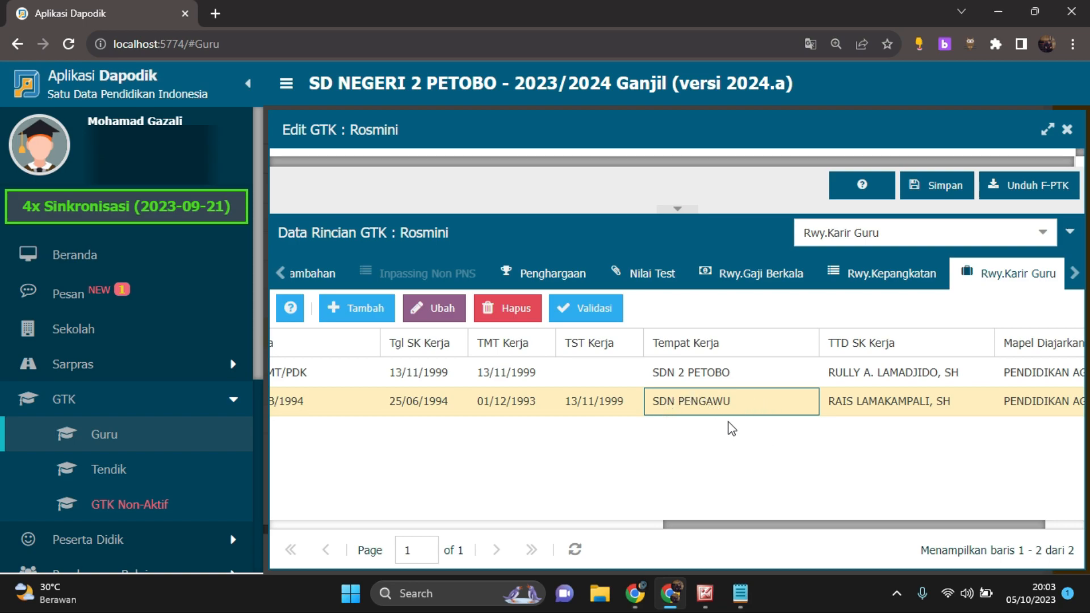
left_click_drag(750, 527, 334, 529)
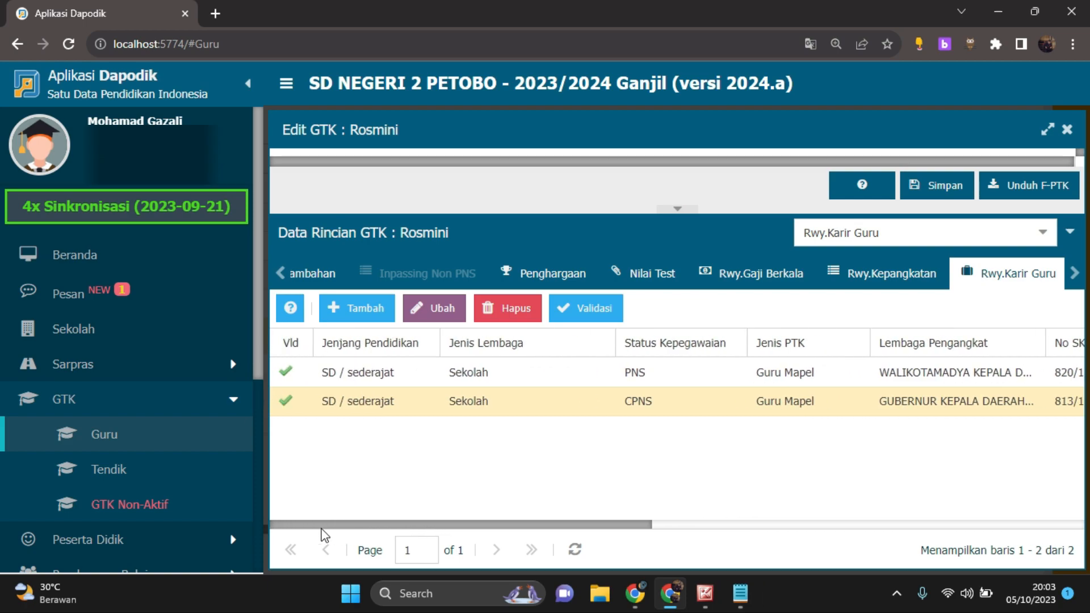
left_click(651, 378)
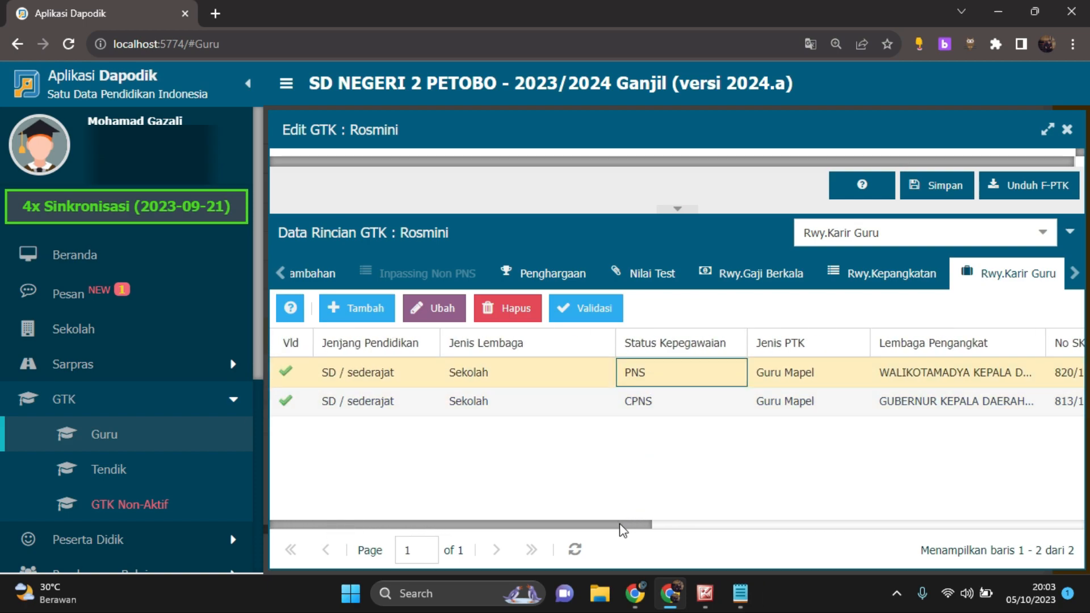
left_click_drag(623, 530, 938, 513)
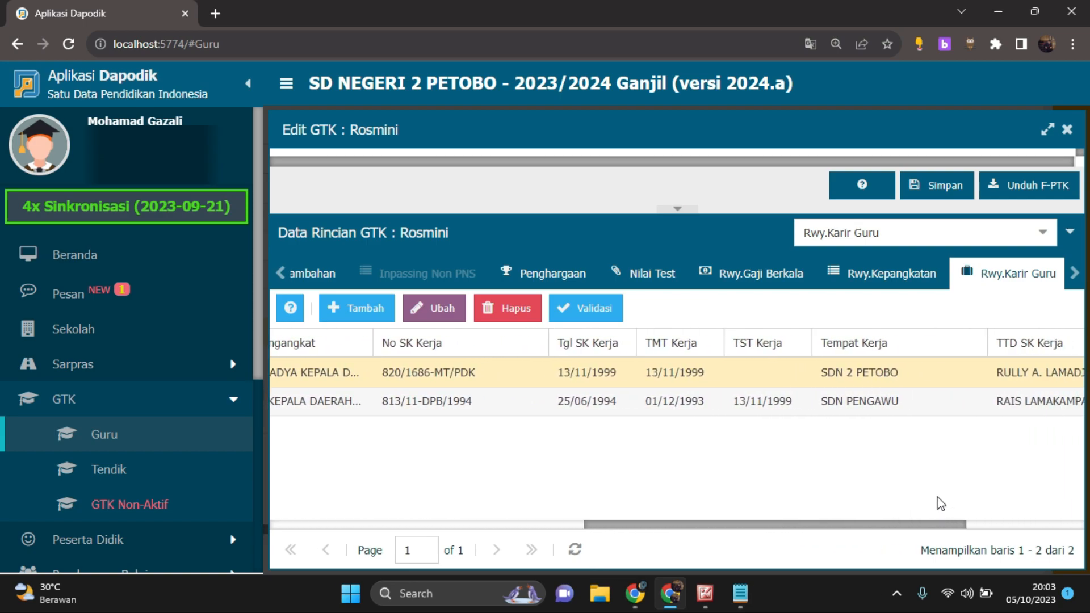
left_click(900, 374)
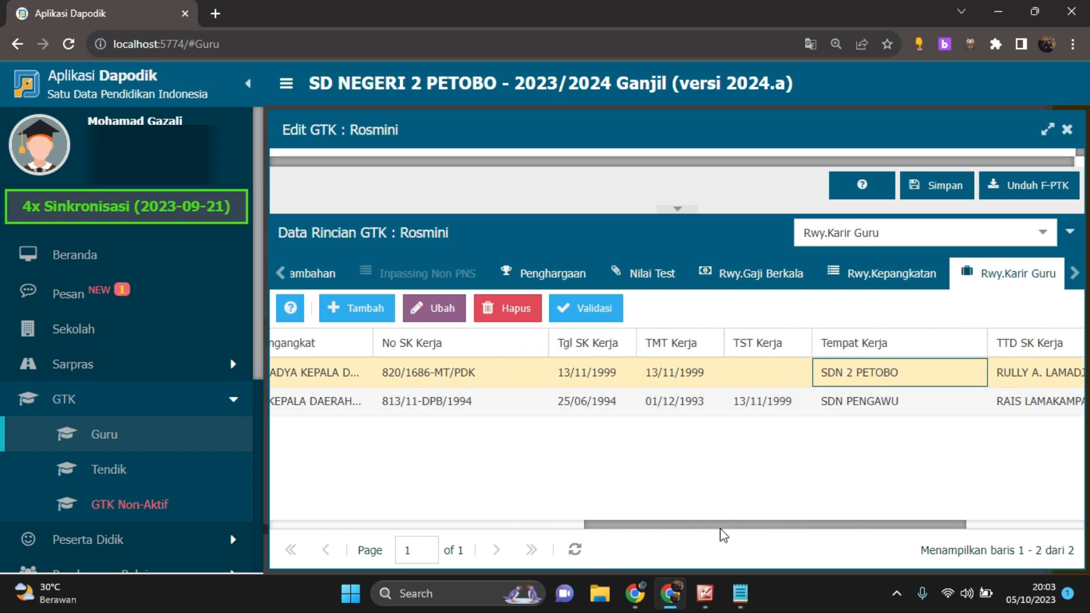
Compare the TST Kerja of the CPNS career entry with the Tempat Kerja of the PNS and CPNS entries
left_click_drag(721, 528, 932, 377)
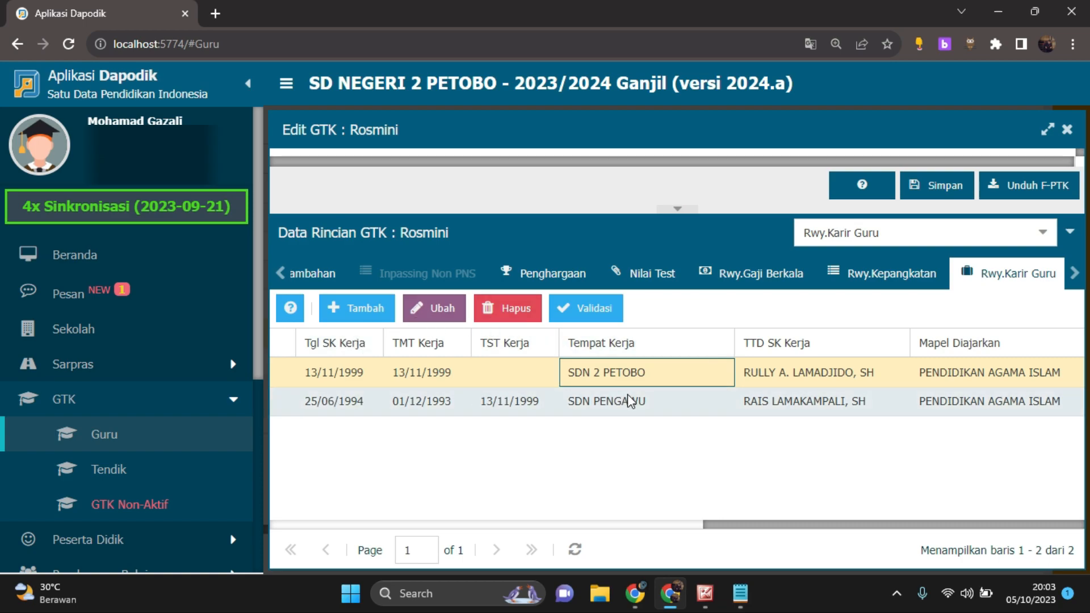
left_click(533, 405)
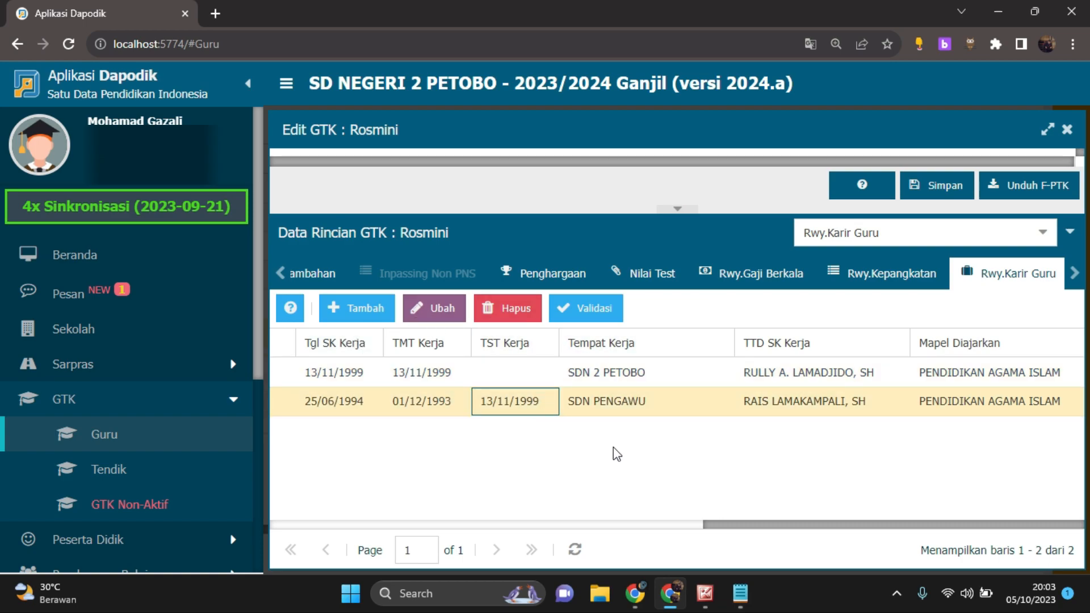
left_click(586, 403)
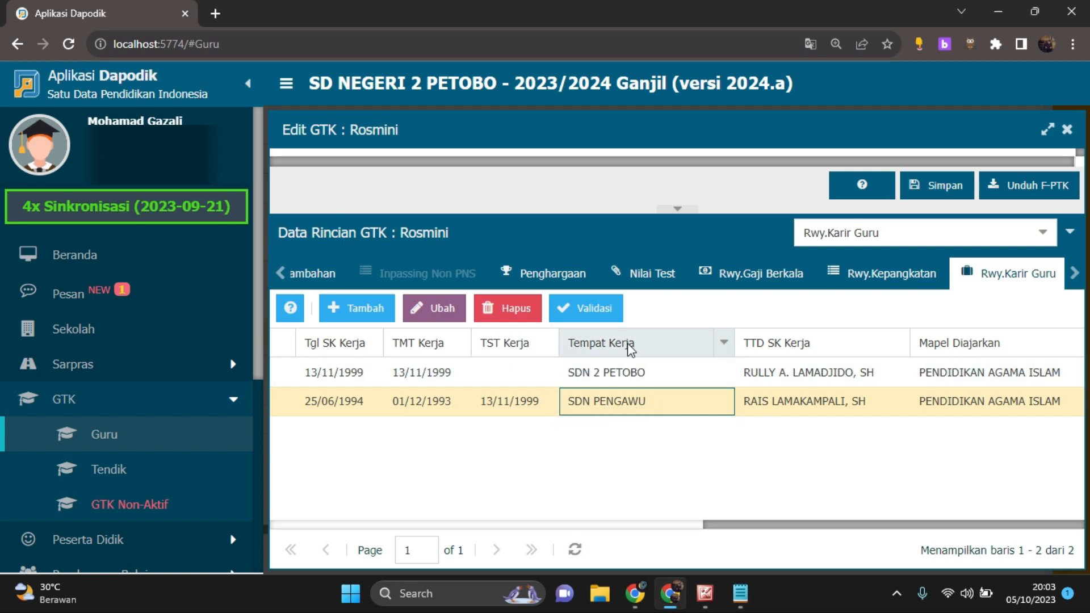
left_click(639, 378)
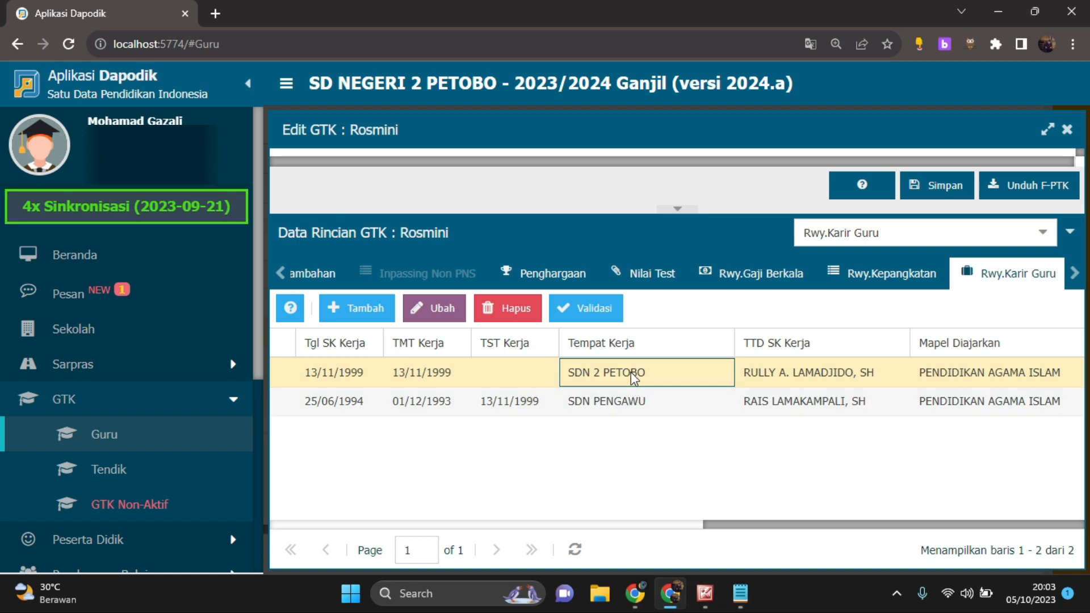
left_click(609, 405)
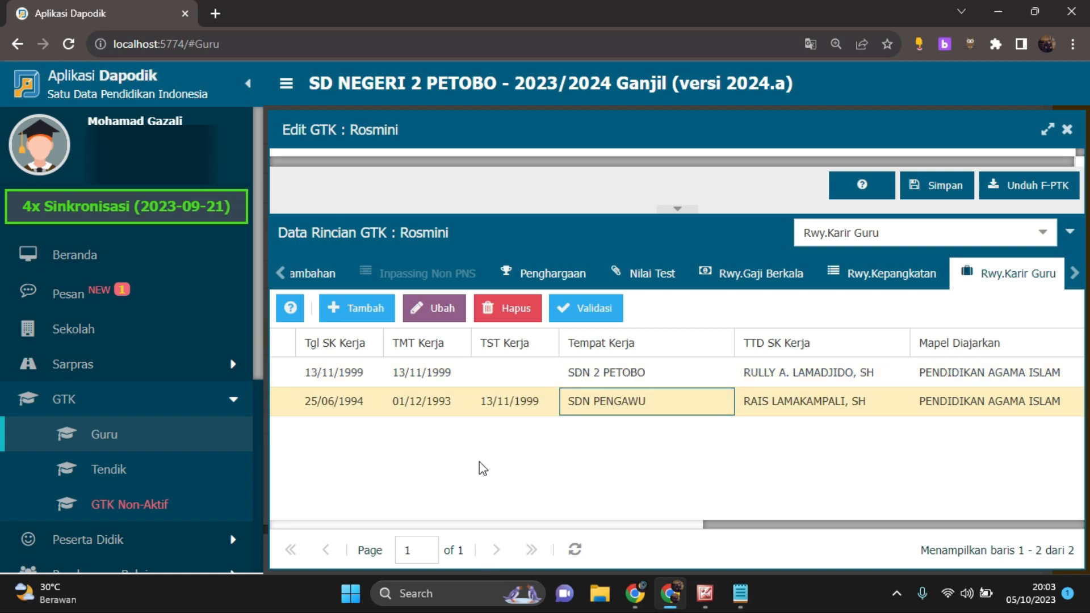
left_click(509, 404)
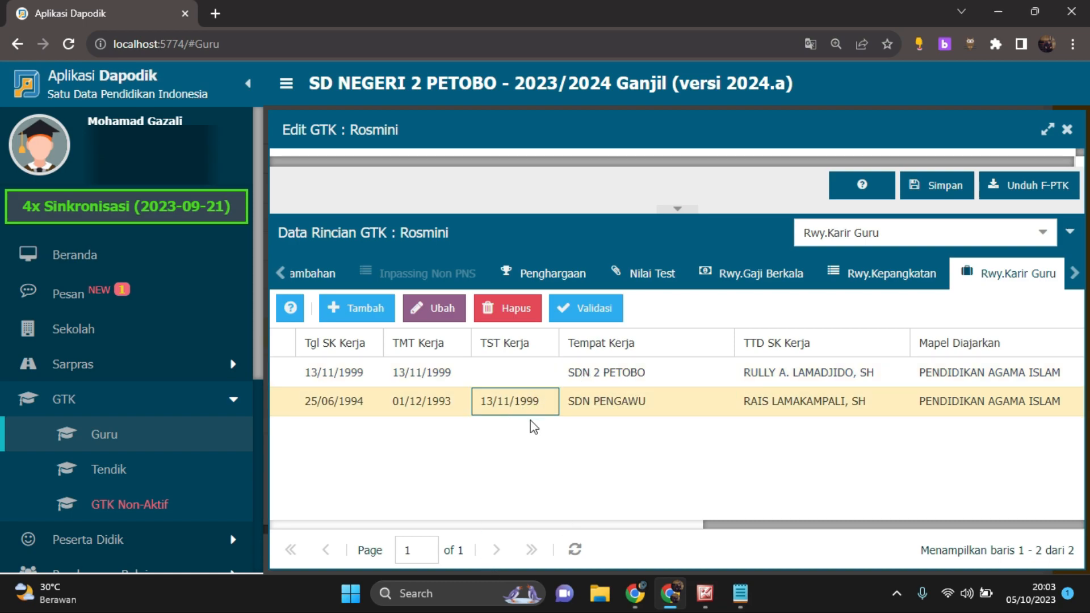
Check the PNS career entry's Tgl SK Kerja and TMT Kerja, then its TST Kerja
left_click(352, 378)
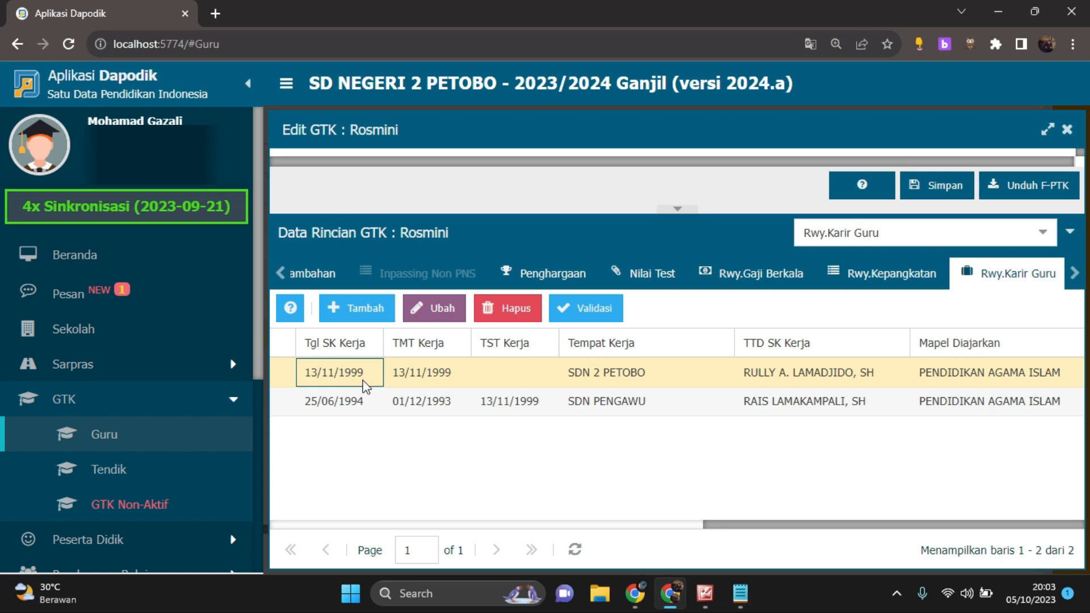
left_click(438, 379)
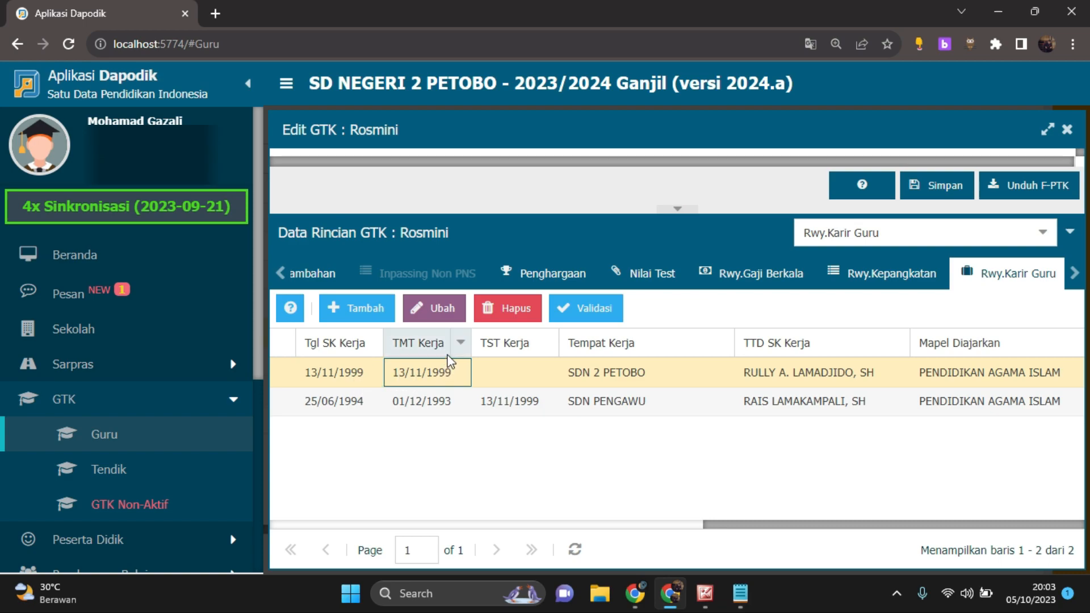
left_click(520, 372)
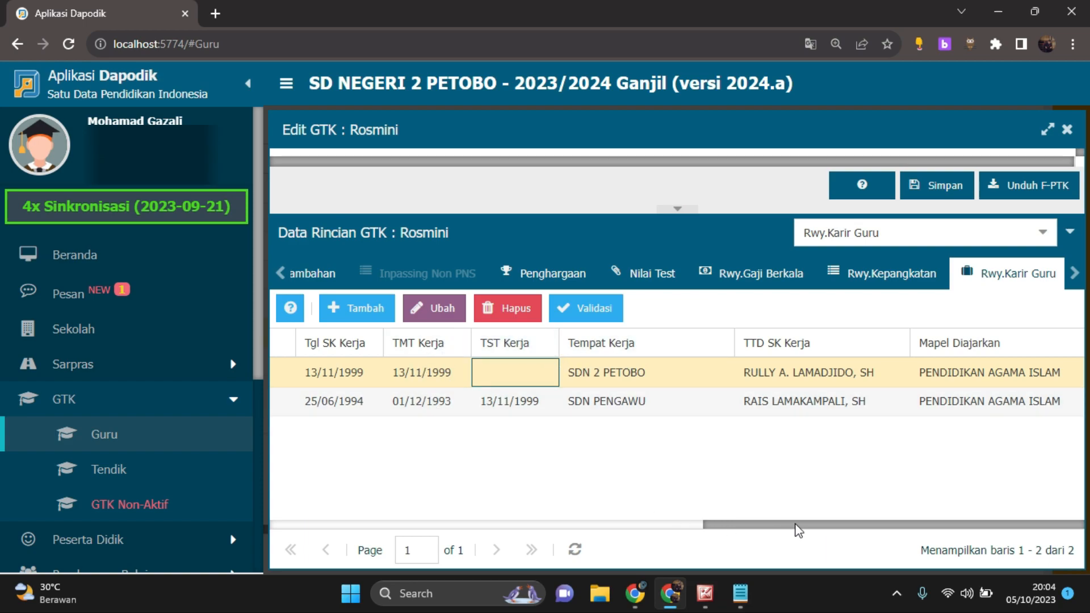
Look over the career history's remaining columns and view the Rwy.Kepangkatan history from Pangkat Golongan onward
left_click_drag(804, 524, 839, 523)
left_click_drag(957, 522, 263, 554)
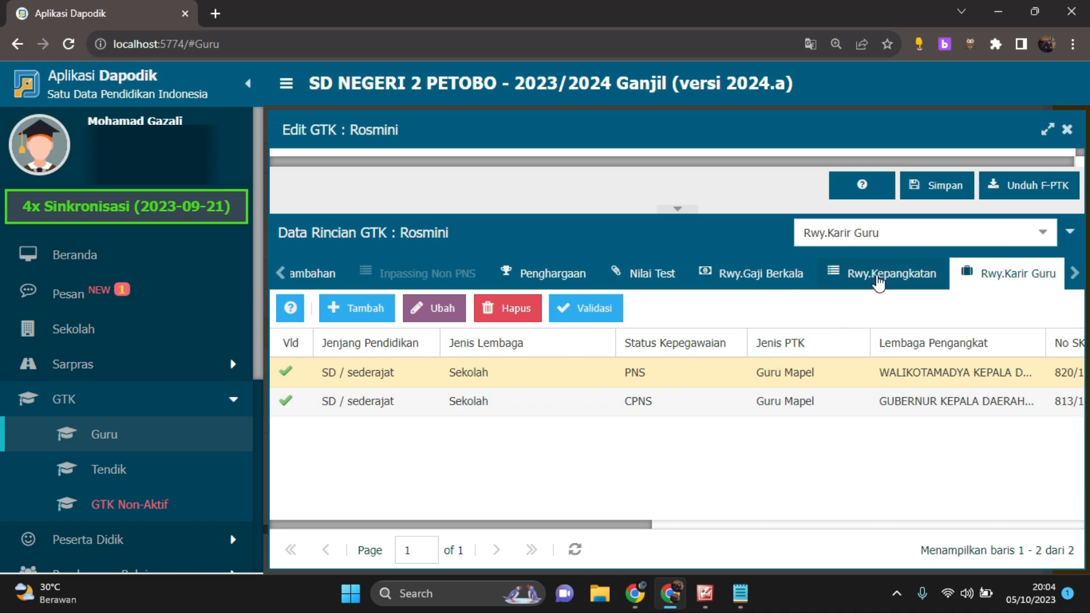
left_click(918, 277)
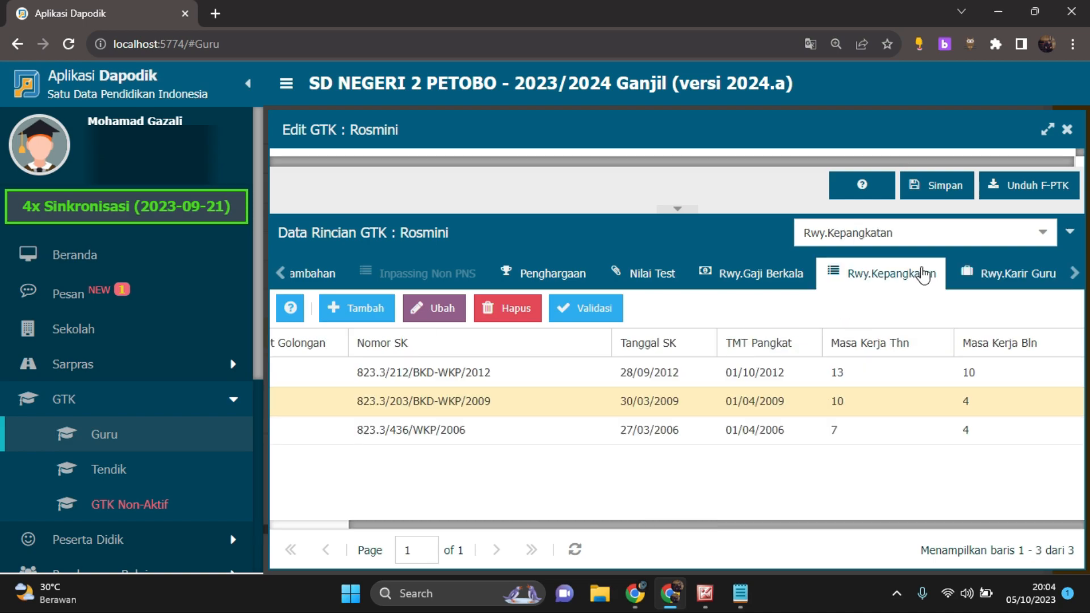
left_click_drag(789, 528, 540, 531)
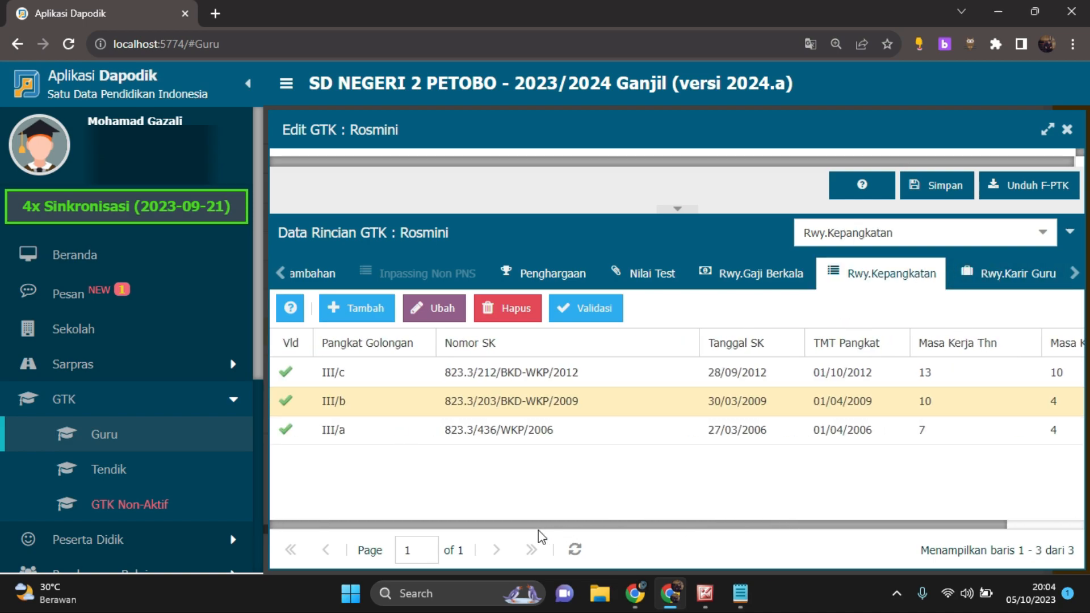
Read the help guide for the Rwy.Karir Guru table through to Mapel Diajarkan and close it
left_click(993, 278)
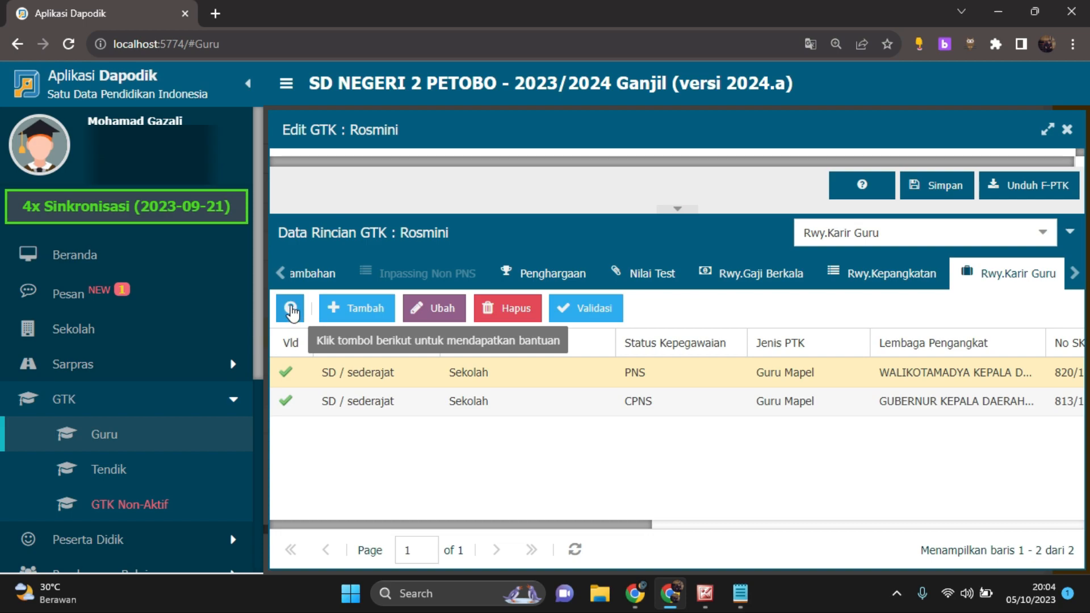
left_click(291, 310)
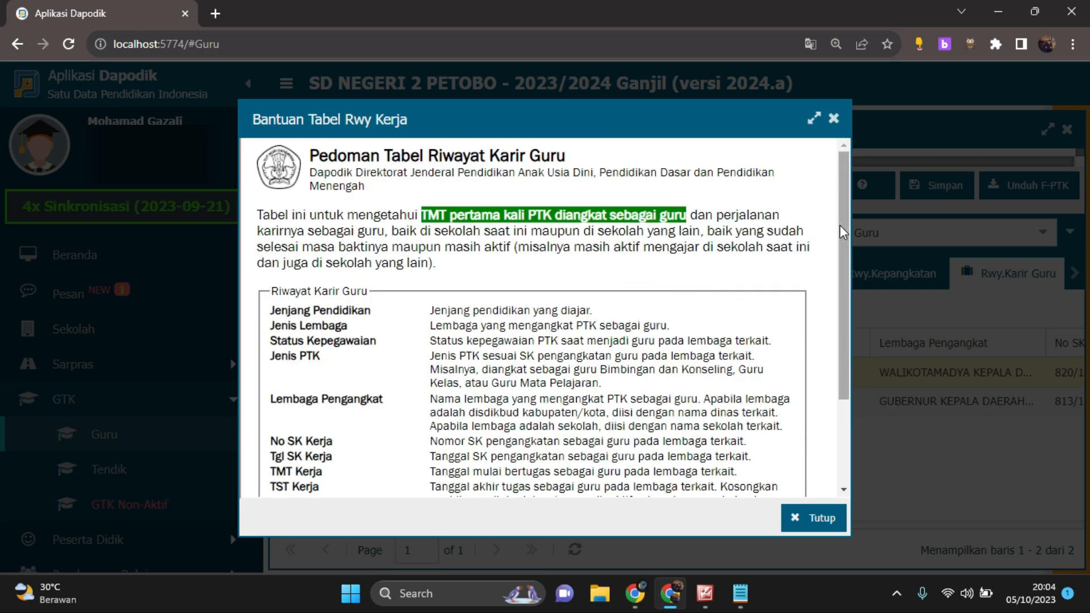
left_click_drag(845, 233, 846, 282)
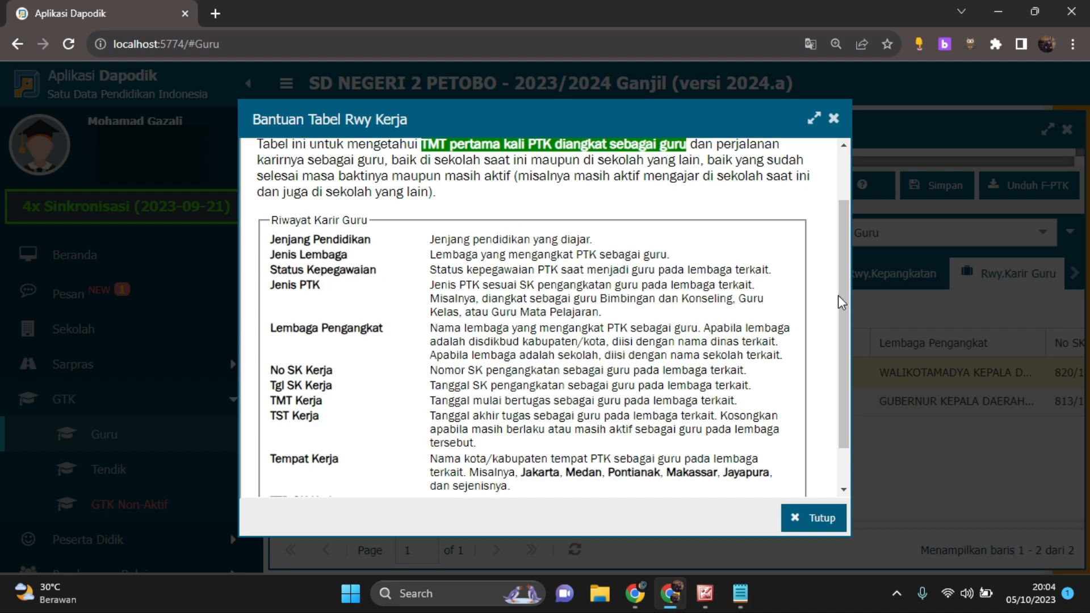
scroll(844, 352, "down", 1)
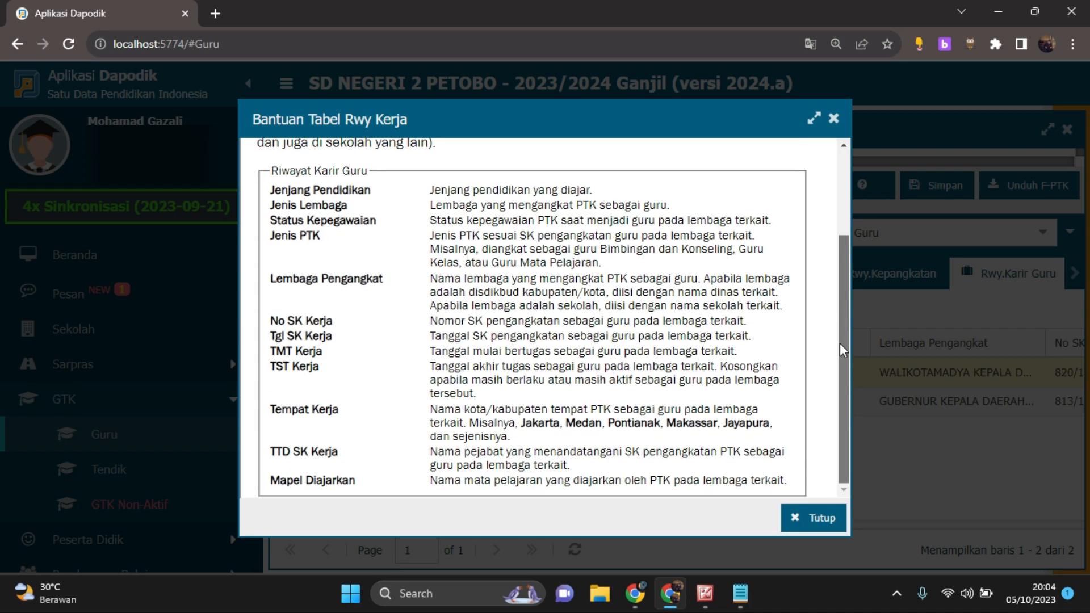
left_click_drag(850, 336, 858, 212)
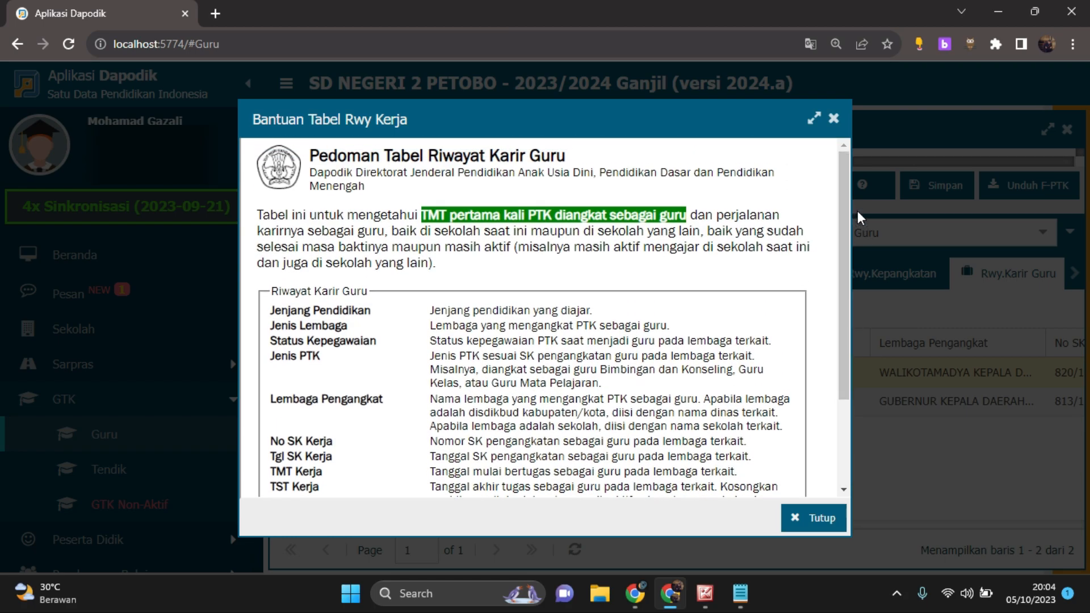
left_click(835, 118)
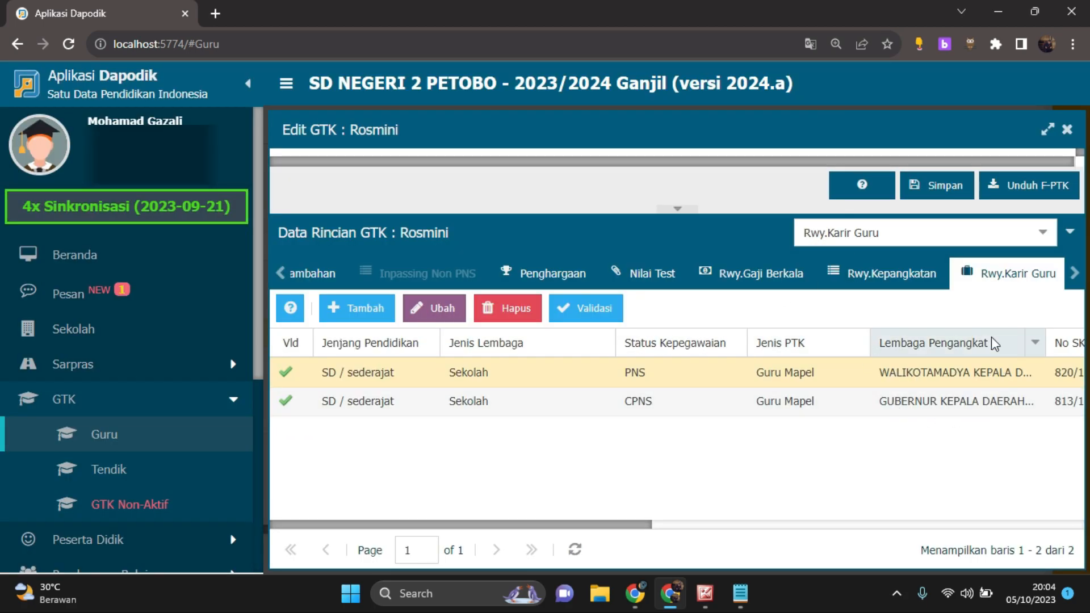
Read the Rwy.Kepangkatan help guide, highlighting the descriptions from Pangkat Golongan to Masa Kerja Bln, and close it
left_click(892, 276)
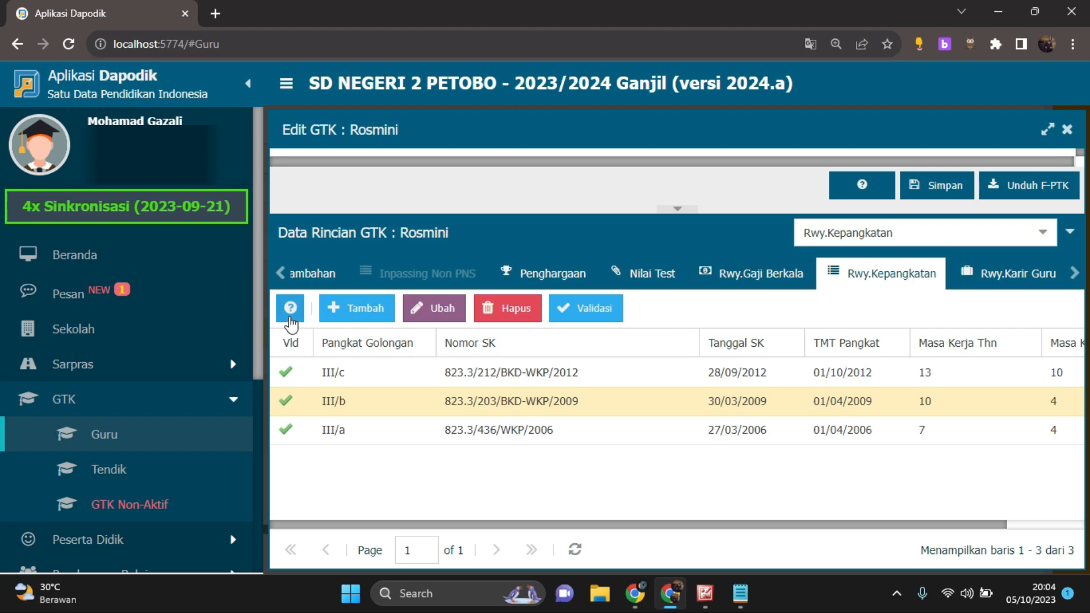
left_click(290, 307)
left_click_drag(272, 282, 621, 386)
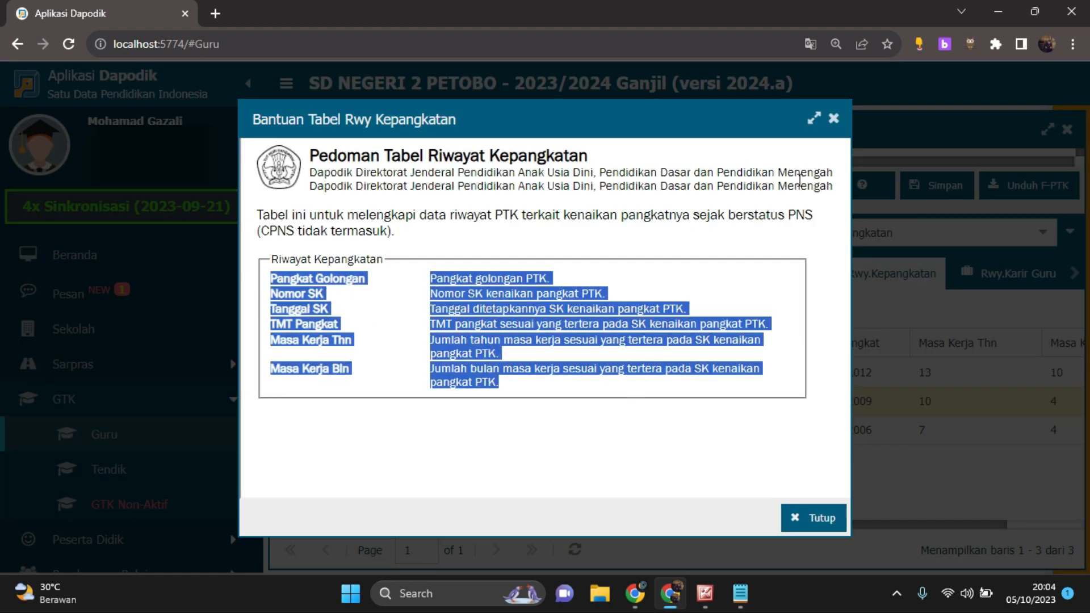
left_click(834, 118)
Show the Rwy.Gaji Berkala history, read its help guide and close the guide
left_click(775, 278)
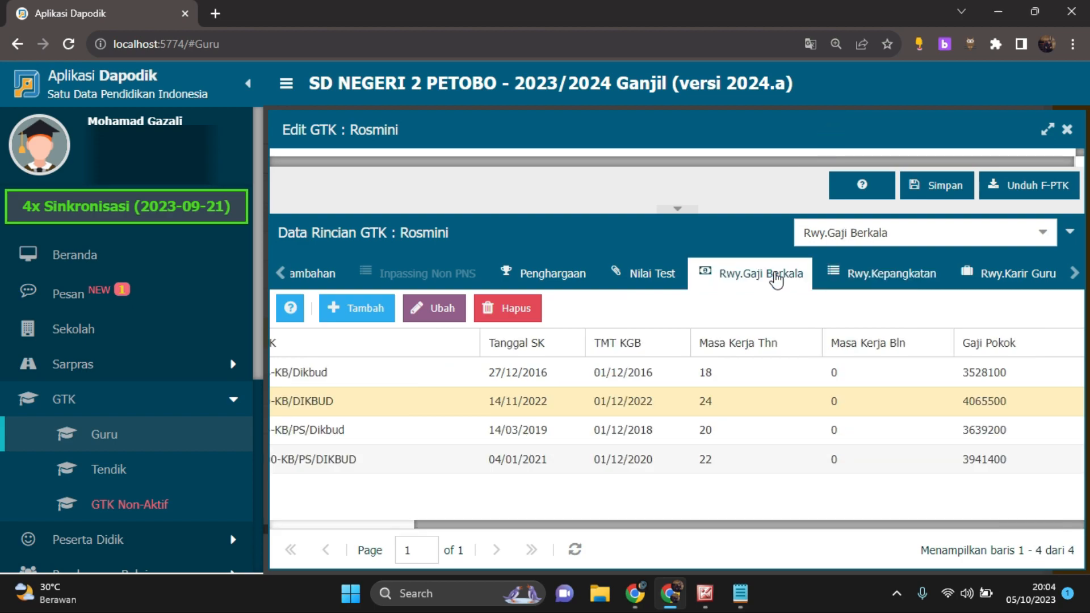
left_click(291, 308)
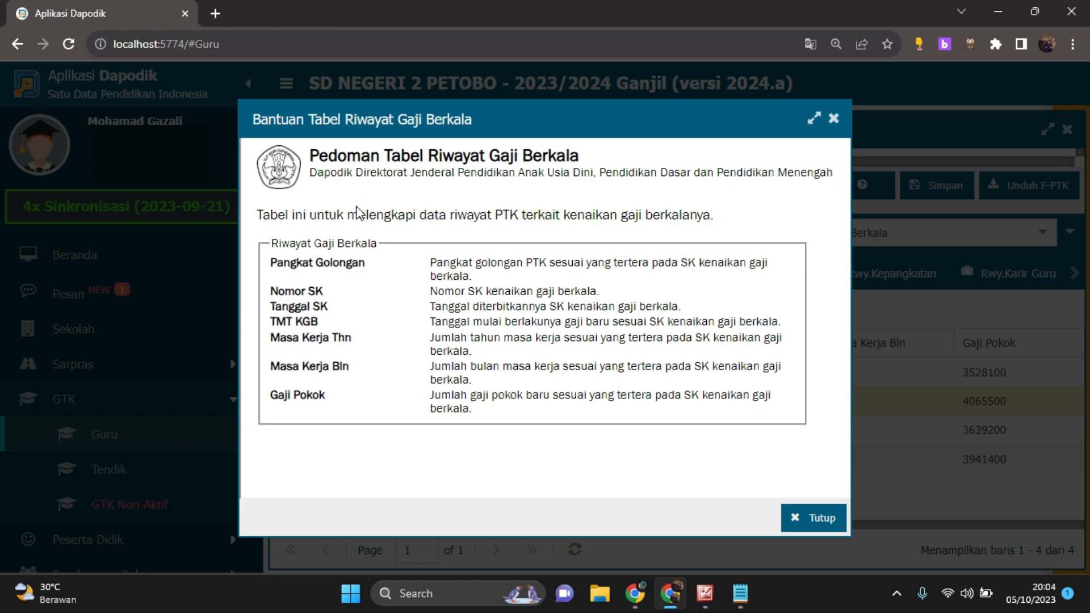
left_click(834, 120)
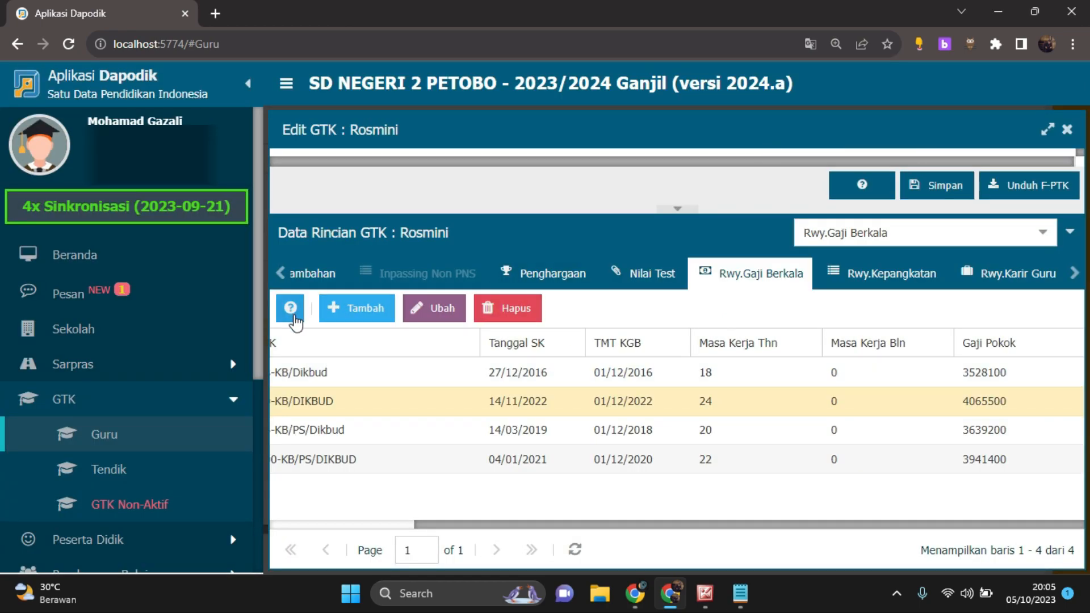
Look at the teacher's Nilai Test and Penghargaan detail tables
left_click(643, 278)
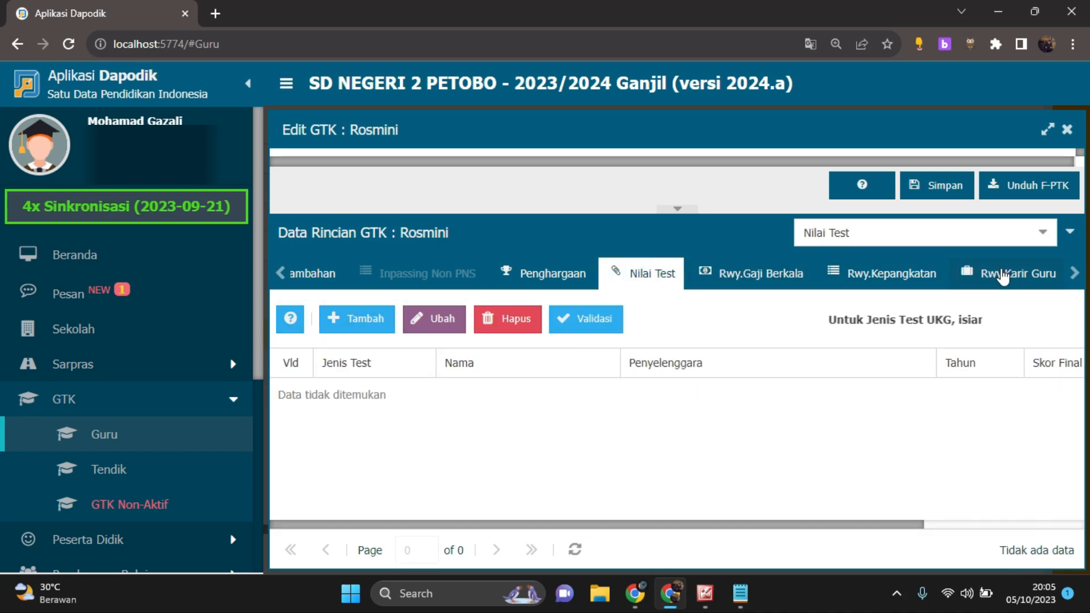
left_click(1000, 274)
left_click(570, 276)
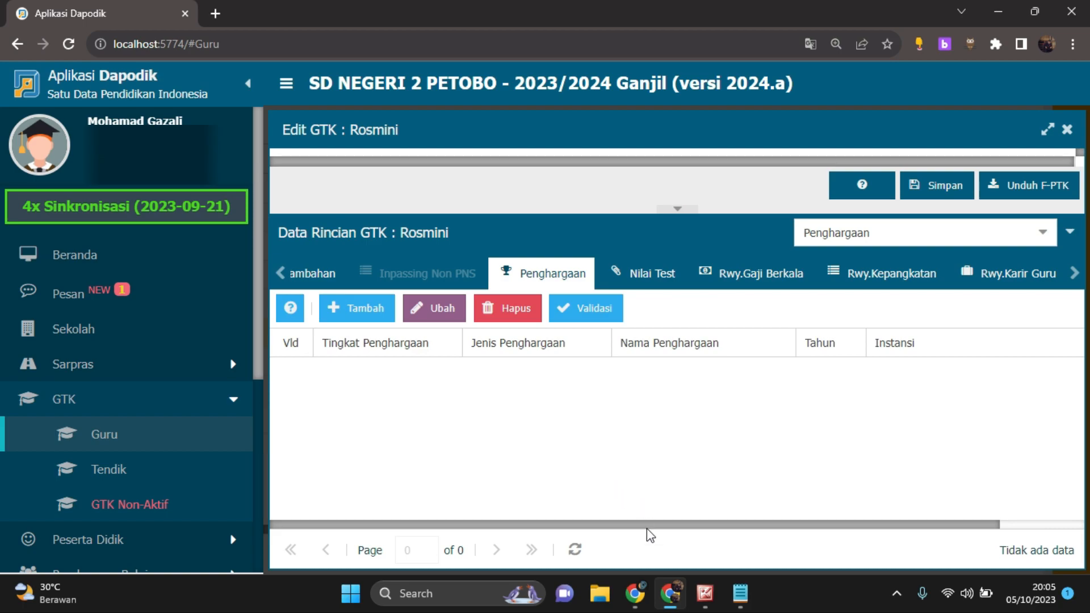
Show the teacher's Tugas Tambahan table, read its help guide and close the guide
left_click(309, 273)
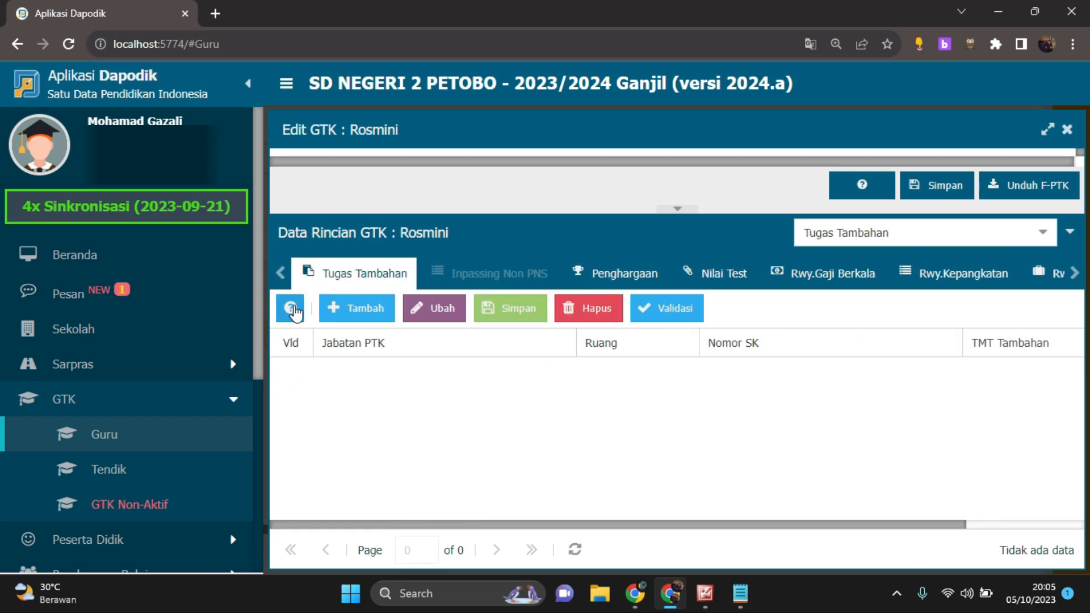
left_click(290, 308)
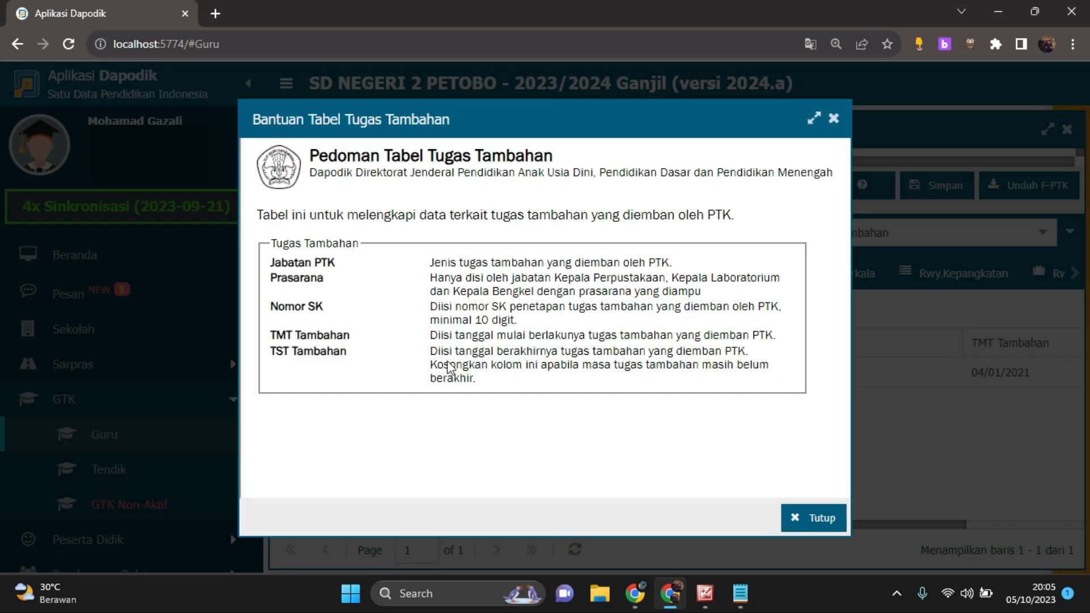
left_click(830, 519)
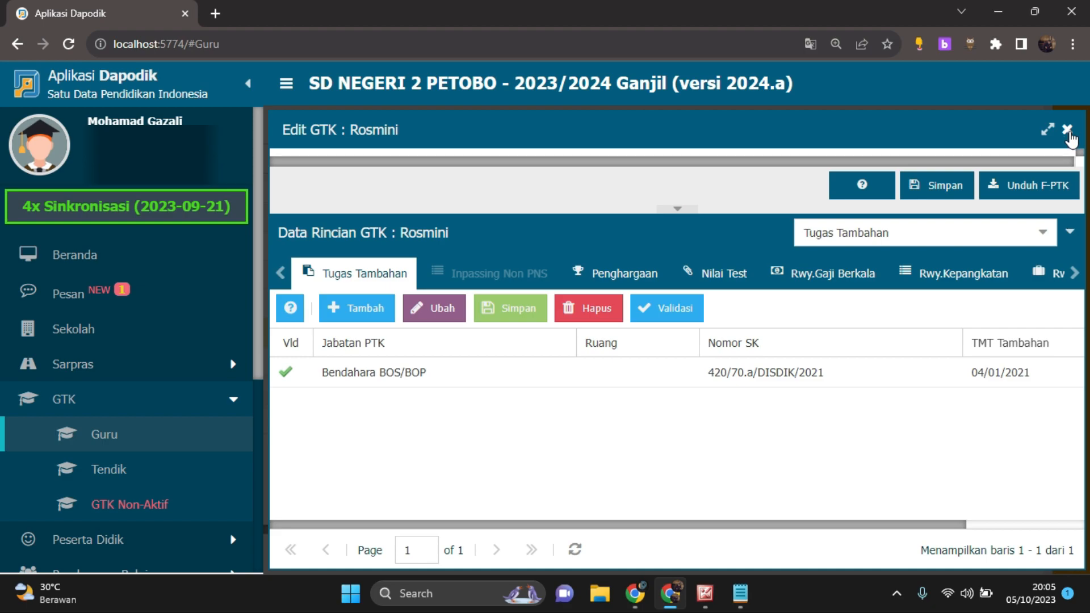
Browse the list of available GTK detail tables, keeping Tugas Tambahan selected
left_click(1043, 235)
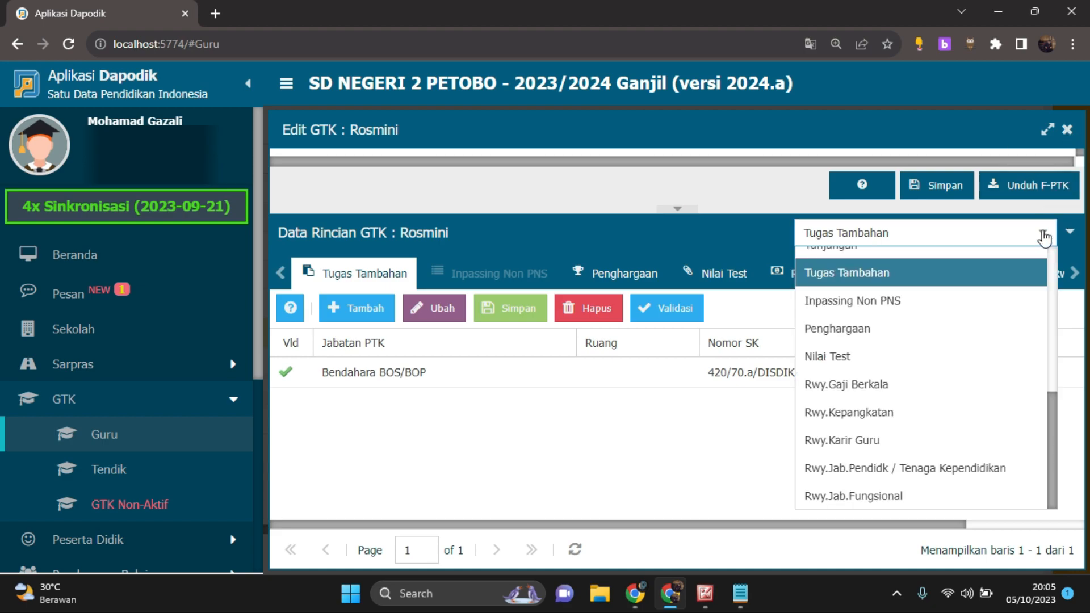
scroll(993, 331, "down", 3)
scroll(992, 335, "up", 3)
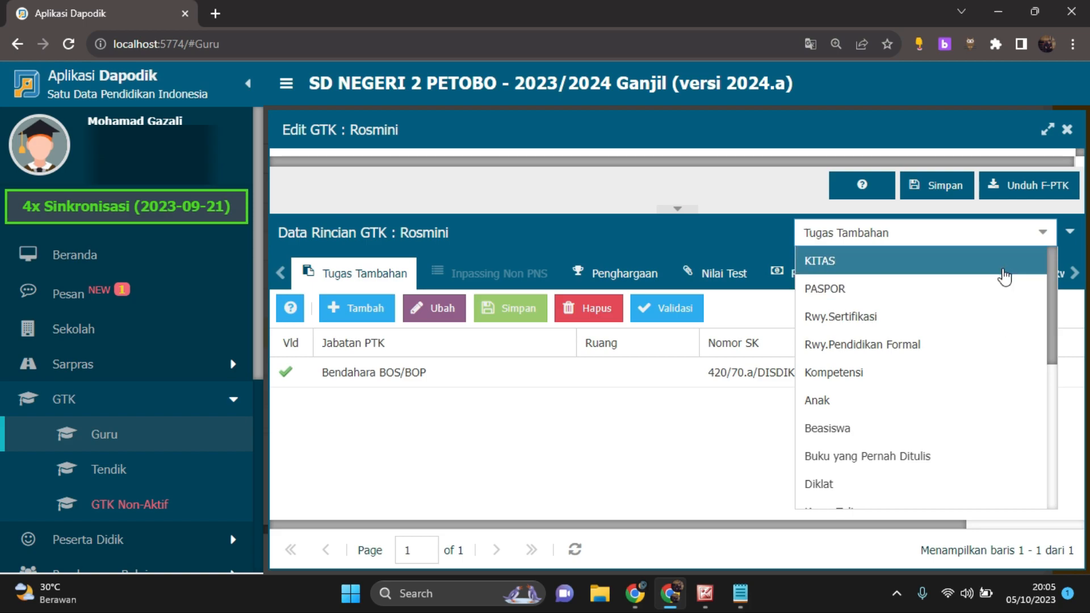
left_click(631, 468)
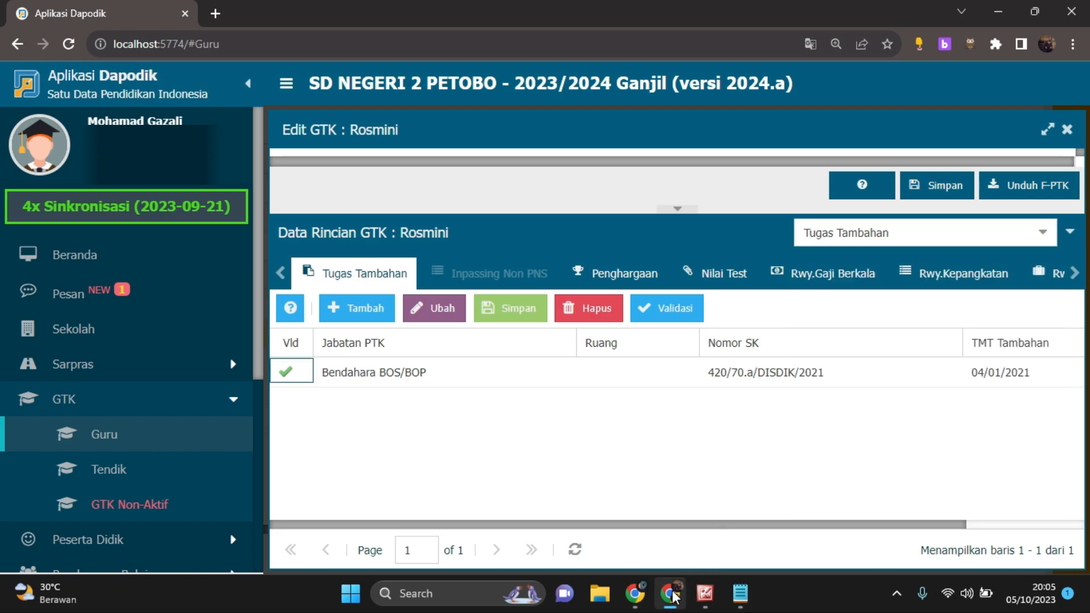
Switch to the other Chrome window running Dapodik and close the second scanned document in Microsoft Office 2010
left_click(635, 601)
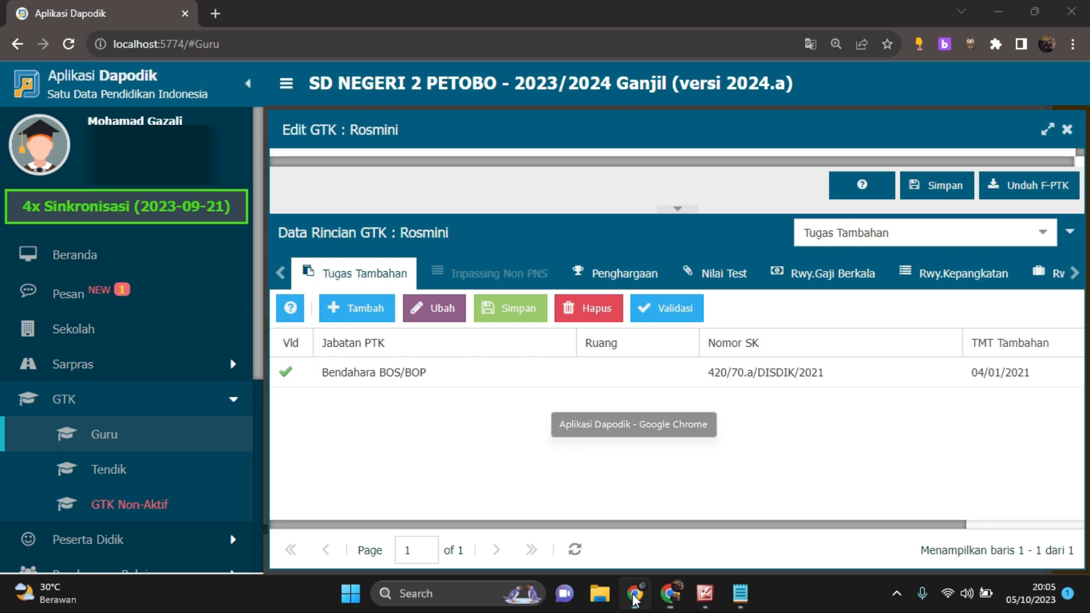
mouse_move(705, 593)
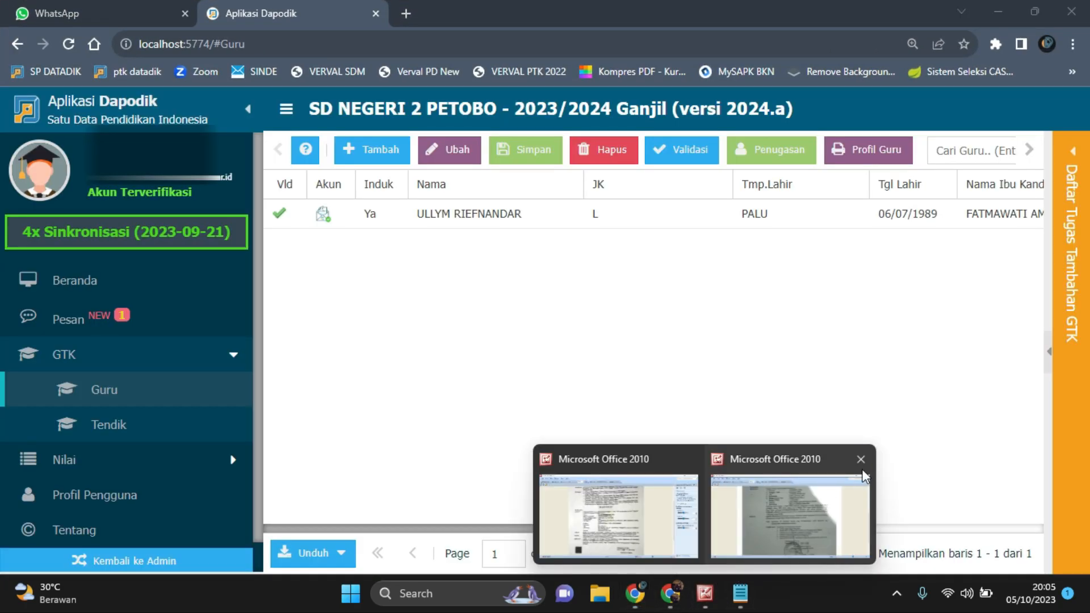
left_click(861, 458)
Select the teacher in the Guru list, glance at the scanned PPPK decree, and open the teacher's record for editing
left_click(578, 420)
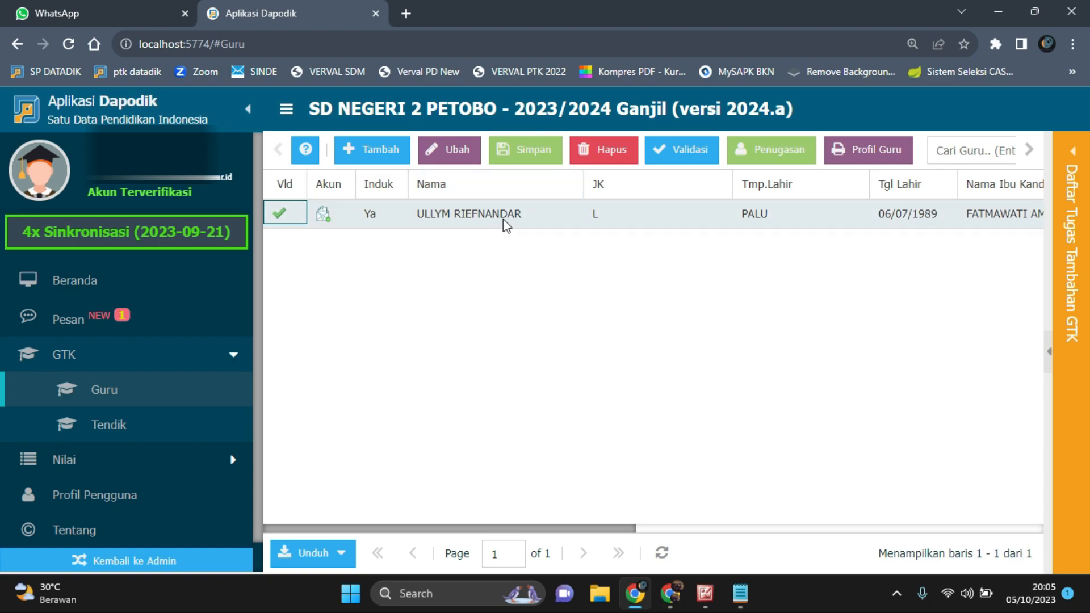
left_click(459, 217)
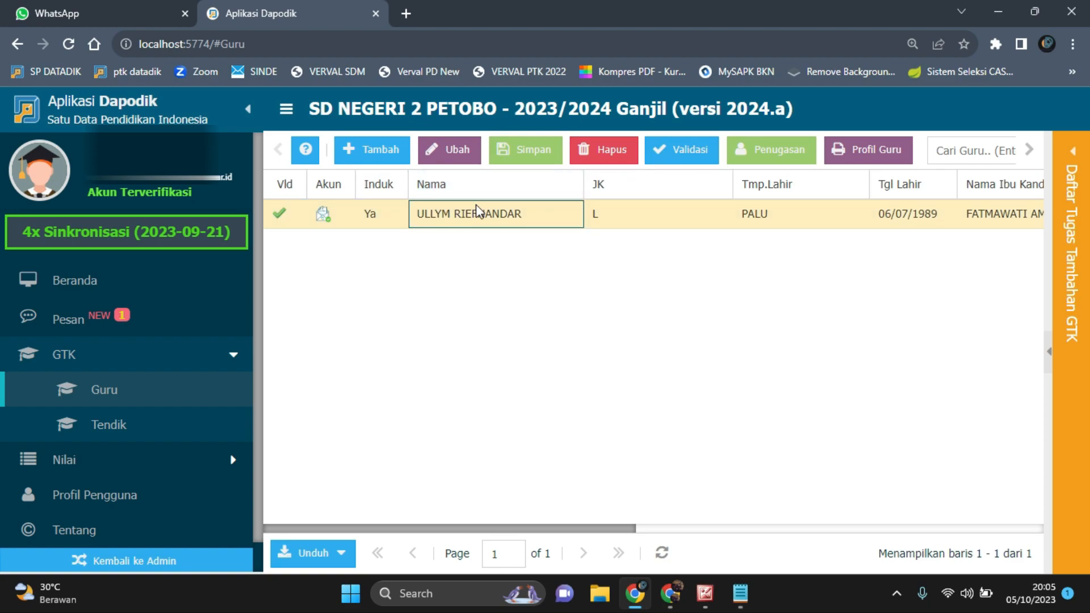
left_click(704, 595)
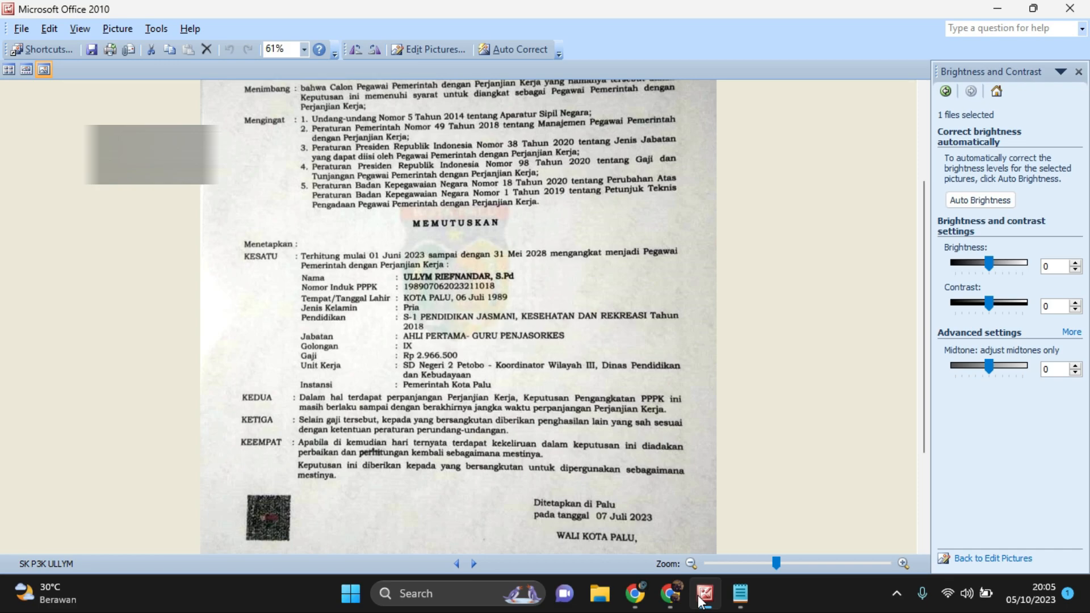
left_click(704, 596)
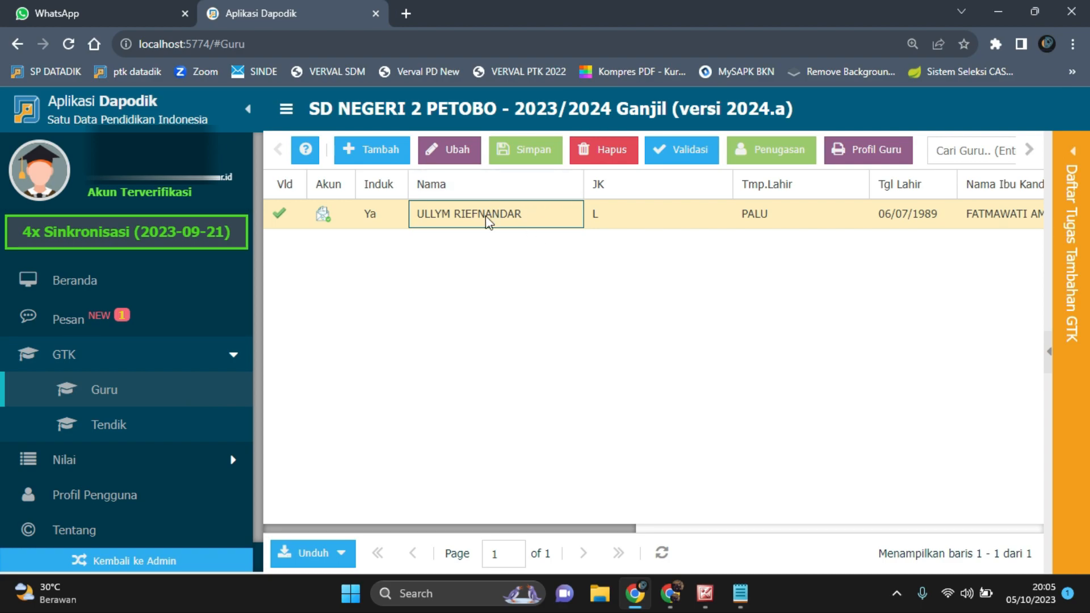
scroll(166, 381, "down", 1)
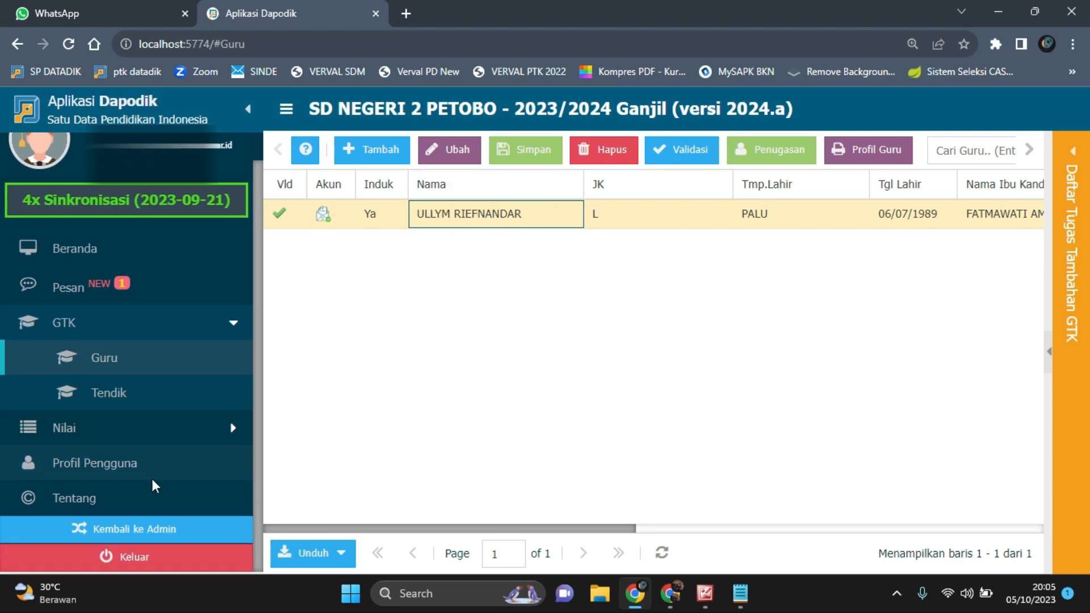
left_click(457, 151)
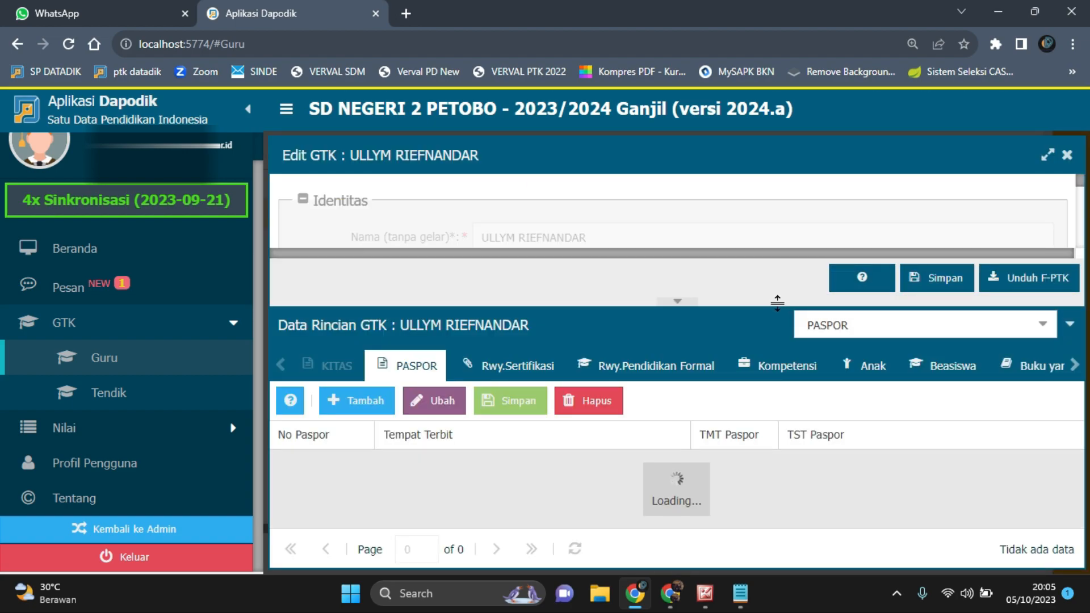
Show the teacher's Rwy.Kepangkatan detail table and enlarge the Data Rincian GTK area
left_click(1048, 323)
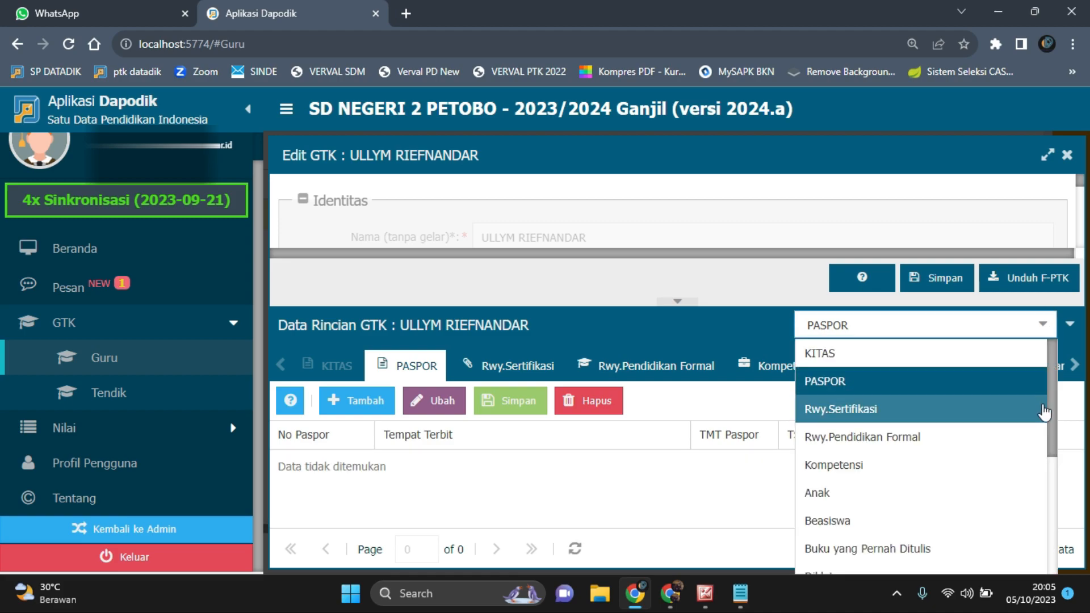
left_click_drag(1050, 414, 1050, 564)
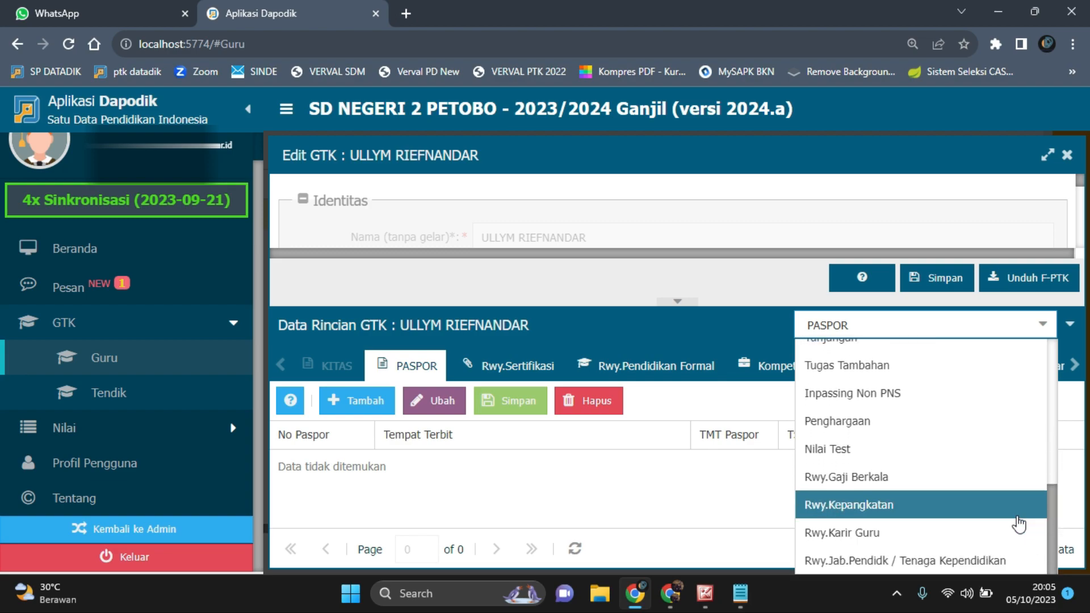
left_click(921, 506)
left_click_drag(599, 305, 601, 224)
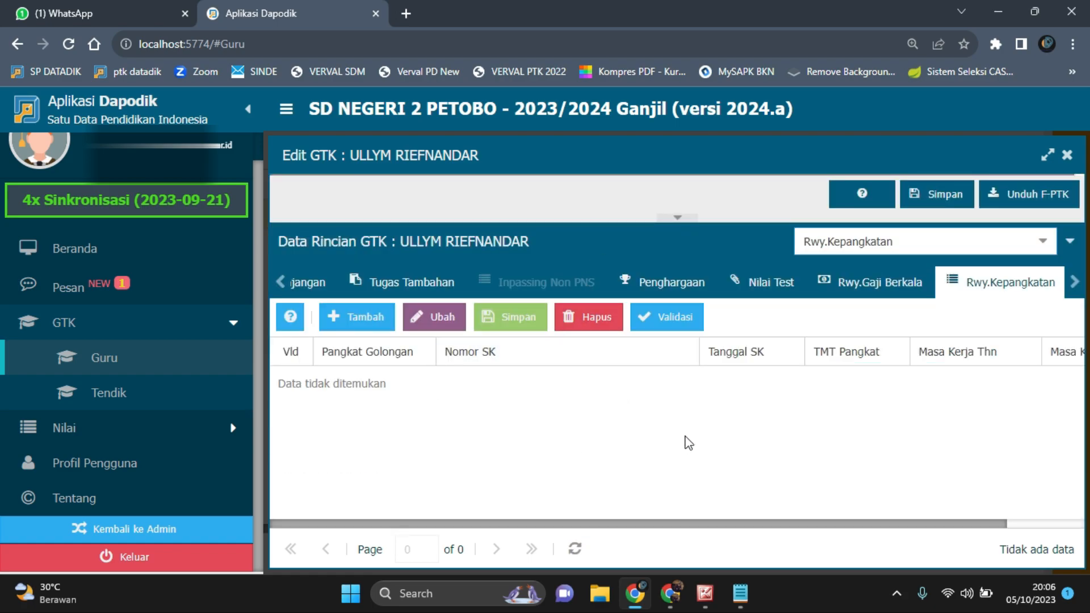
Read the scanned PPPK decree in Microsoft Office 2010, return to Dapodik and add a new Rwy.Kepangkatan row
left_click(708, 599)
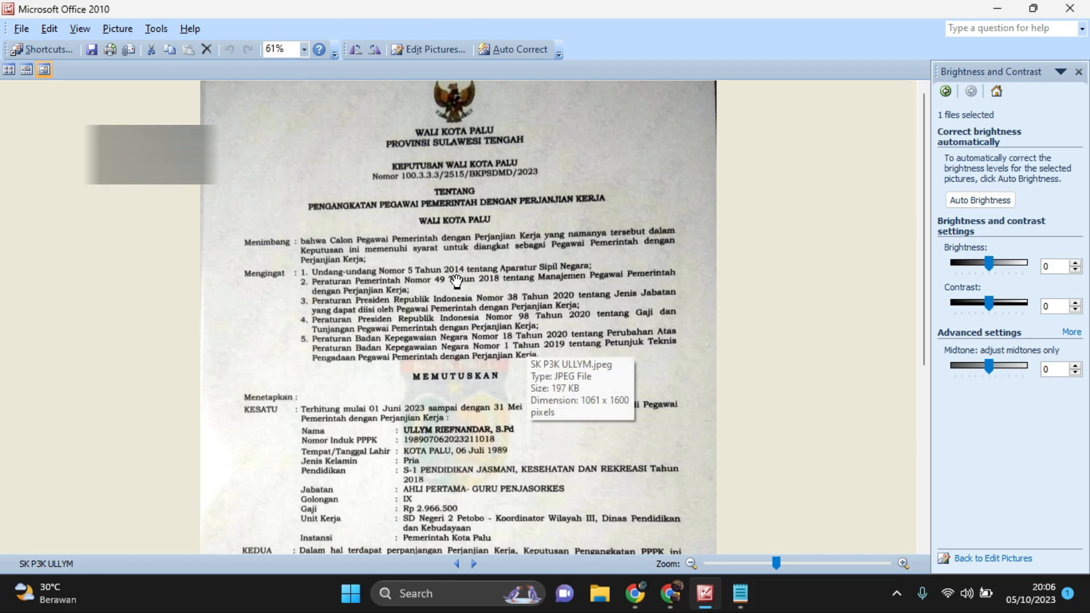
scroll(484, 227, "down", 5)
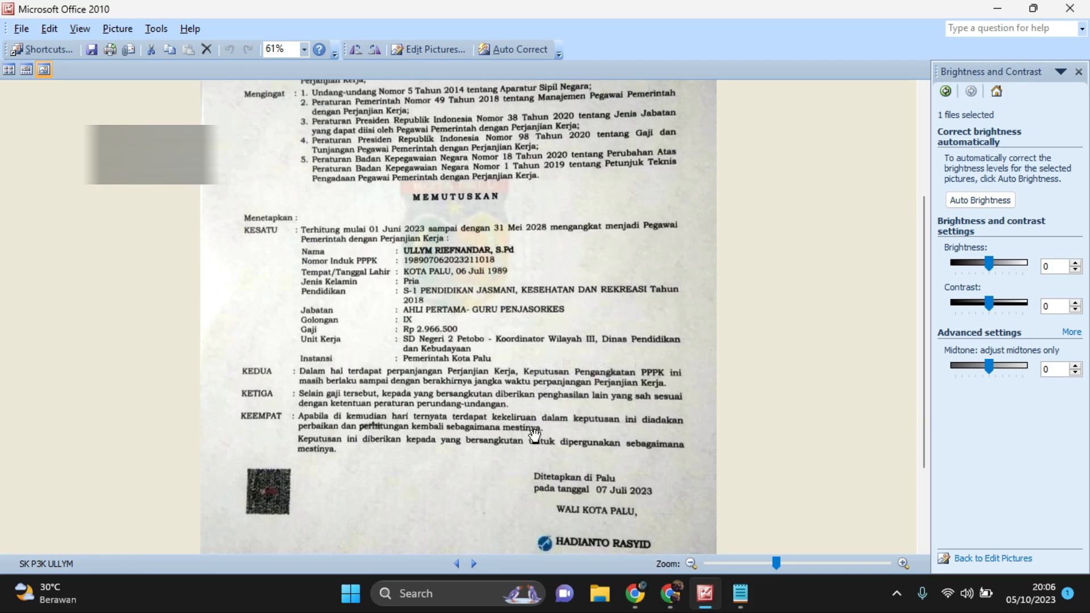
left_click(647, 604)
left_click(371, 319)
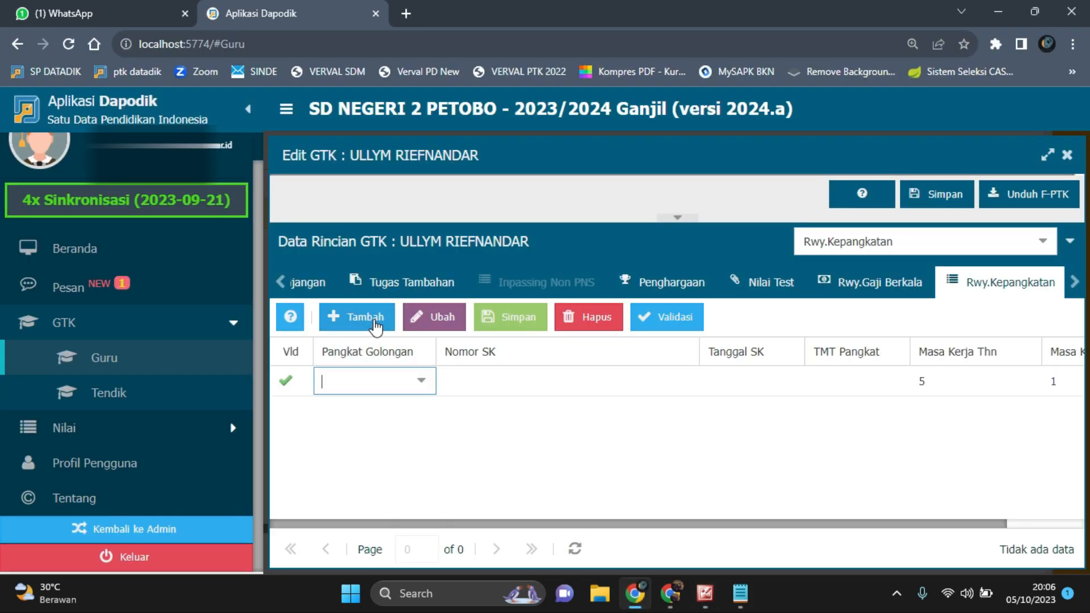
Check the Golongan in the decree scan at 93% zoom and set the new row's Pangkat Golongan to IX
left_click(705, 593)
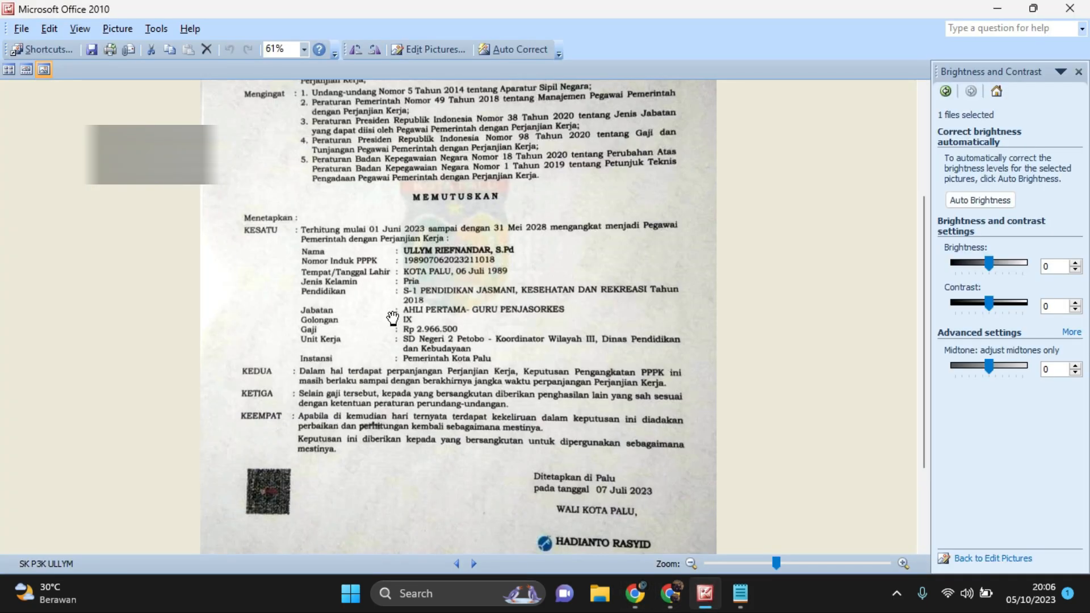
left_click_drag(774, 556, 794, 562)
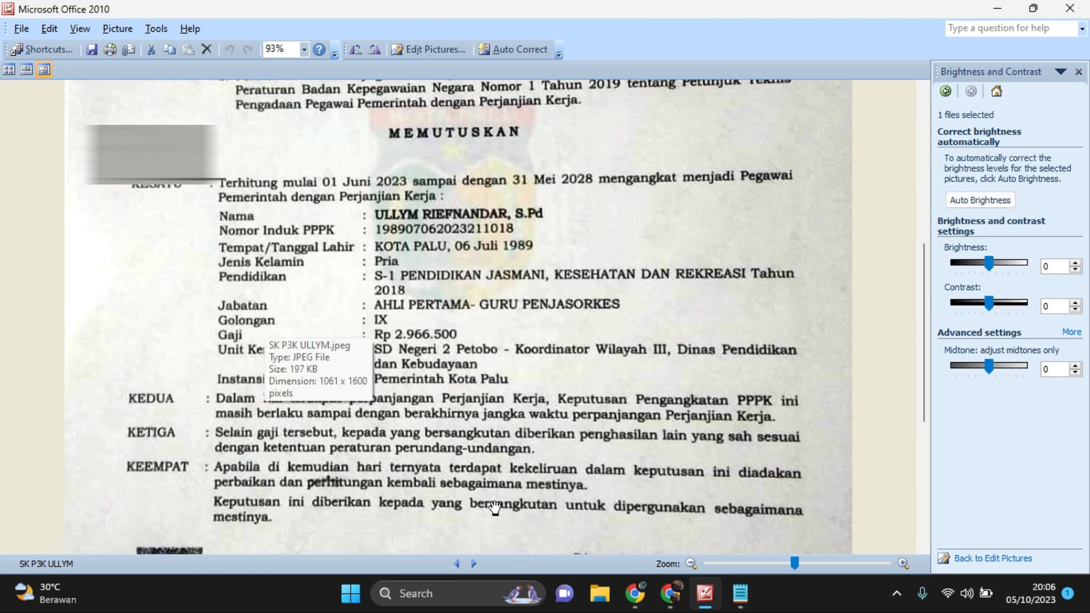
left_click(635, 593)
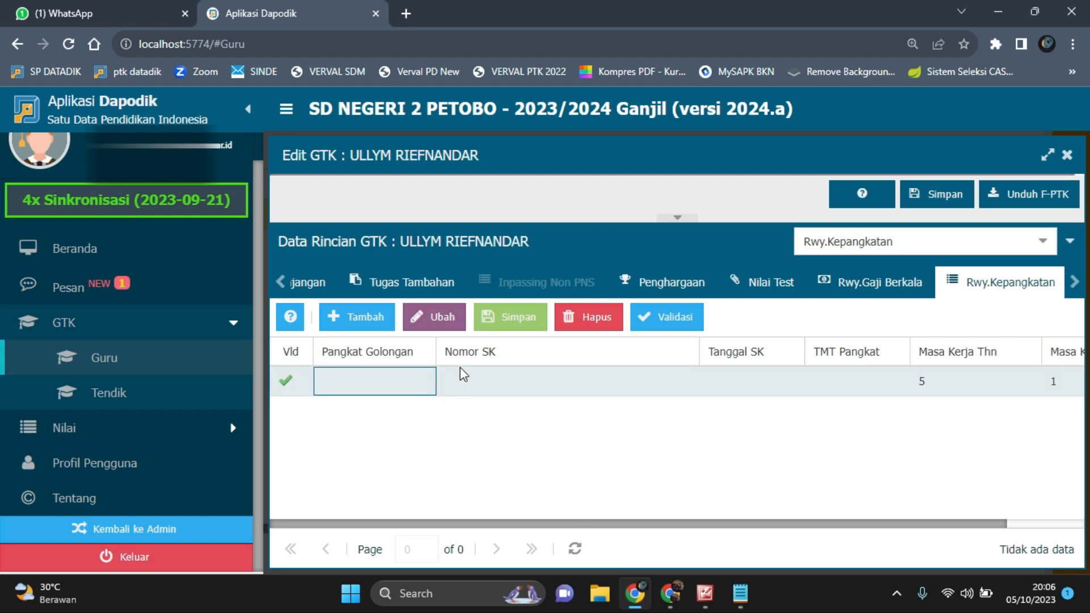
left_click(401, 381)
left_click(419, 381)
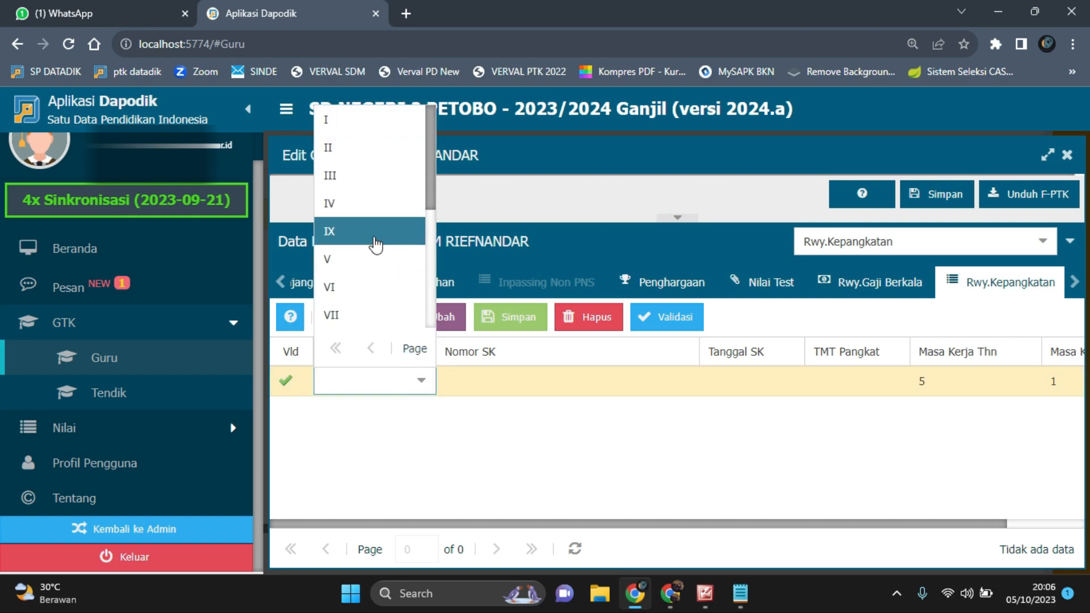
left_click(375, 243)
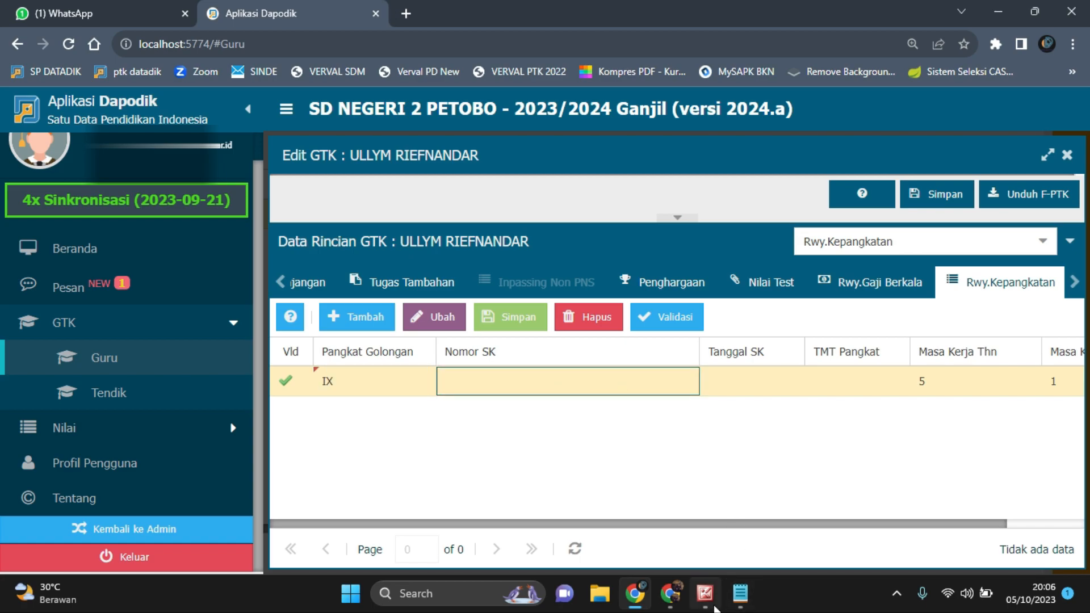
Look up the decree number in the heading of the scan and return to the Rwy.Kepangkatan table
left_click(705, 593)
scroll(541, 313, "up", 5)
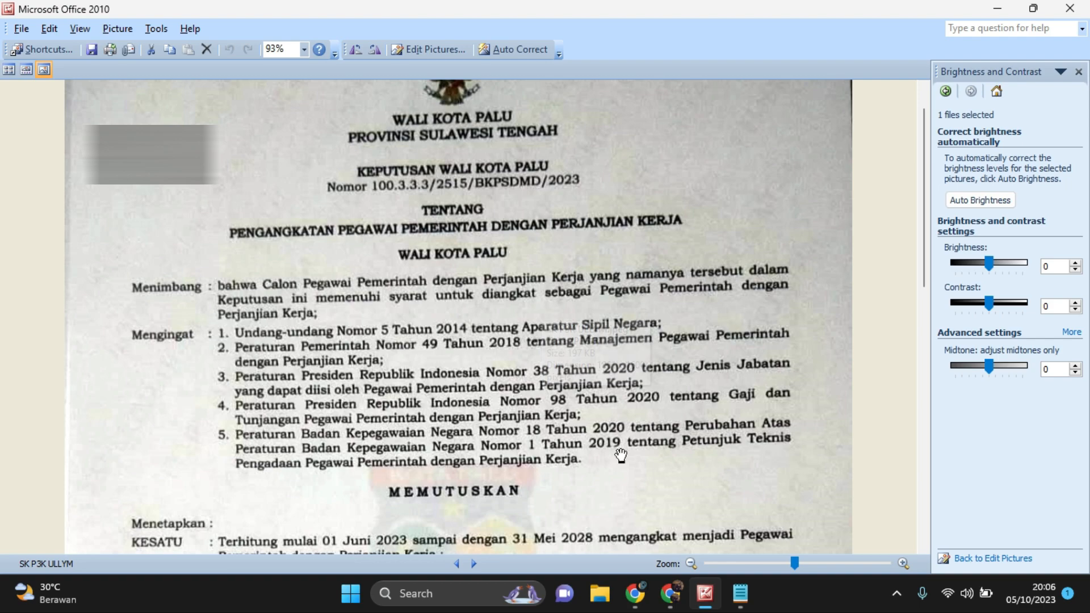
left_click(635, 592)
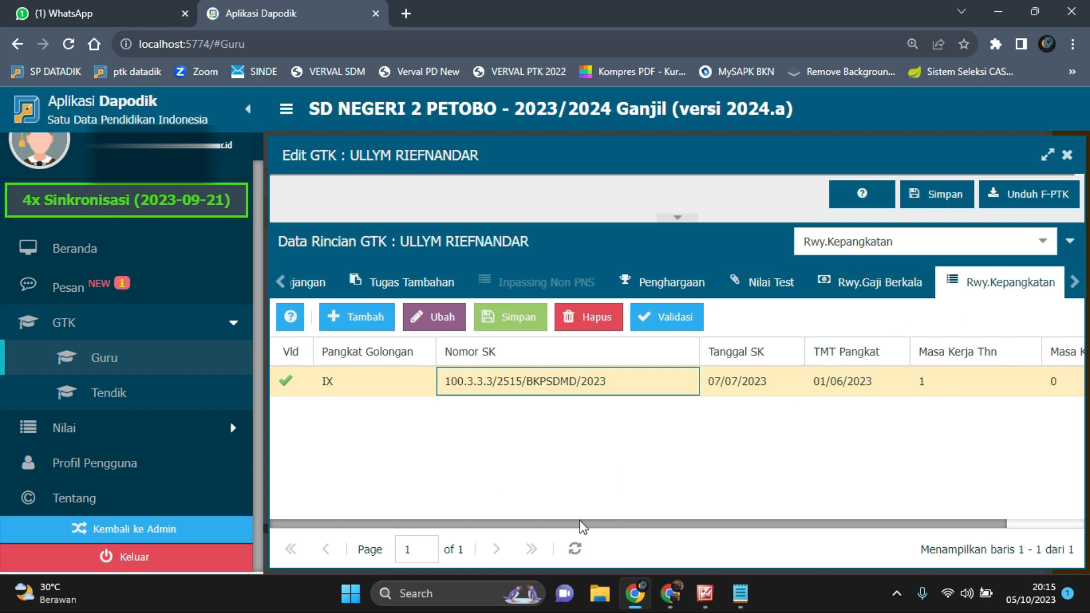
Compare the row's Pangkat Golongan and Nomor SK with the Golongan and decree number in the scan
left_click(374, 383)
left_click(706, 595)
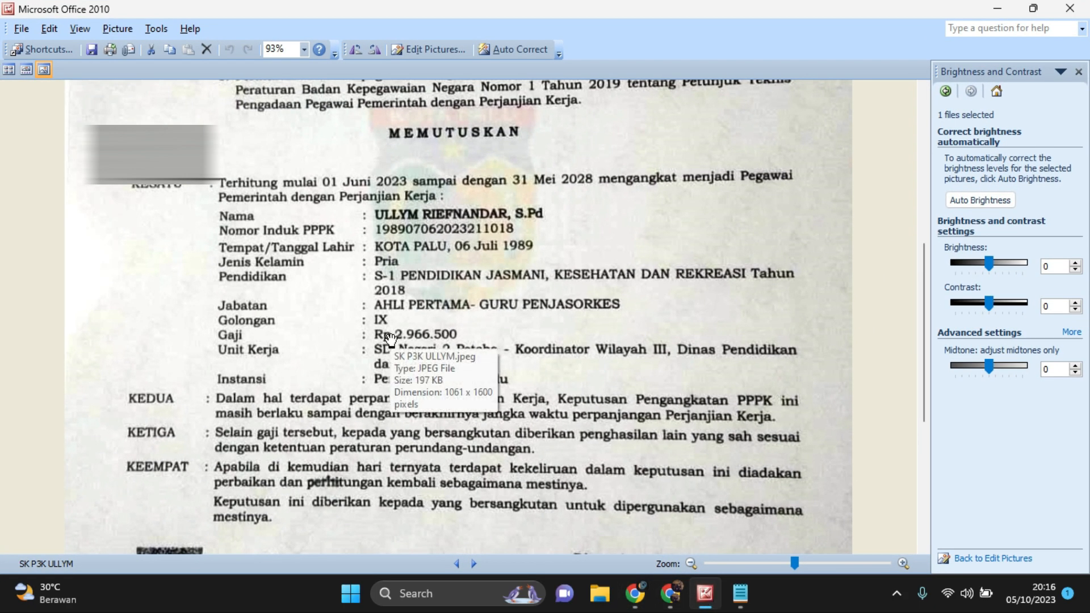
left_click(635, 593)
left_click(566, 382)
left_click(705, 593)
scroll(576, 355, "up", 5)
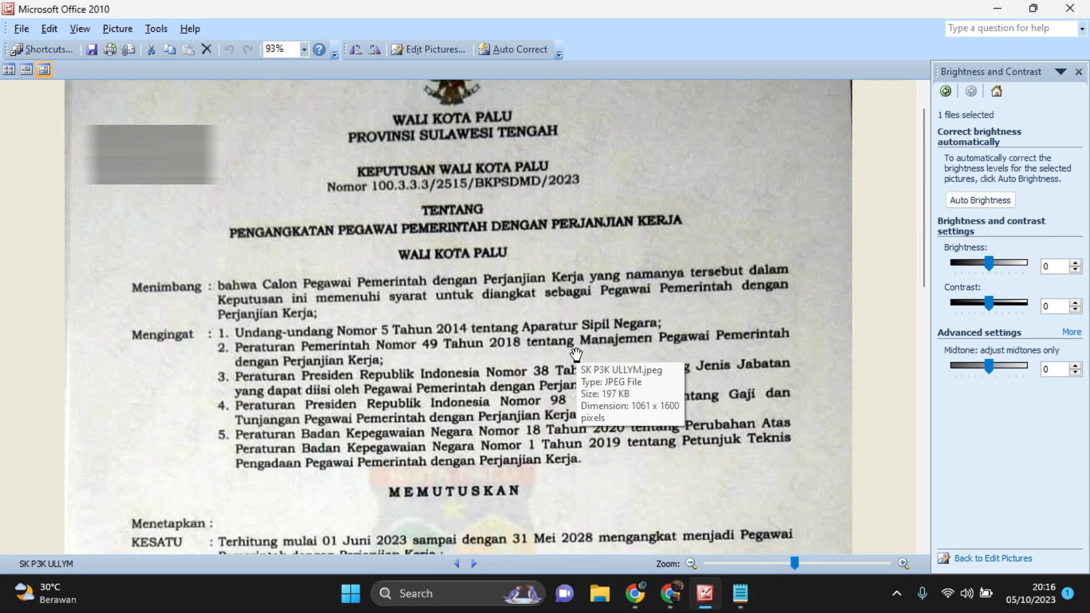
scroll(397, 248, "up", 1)
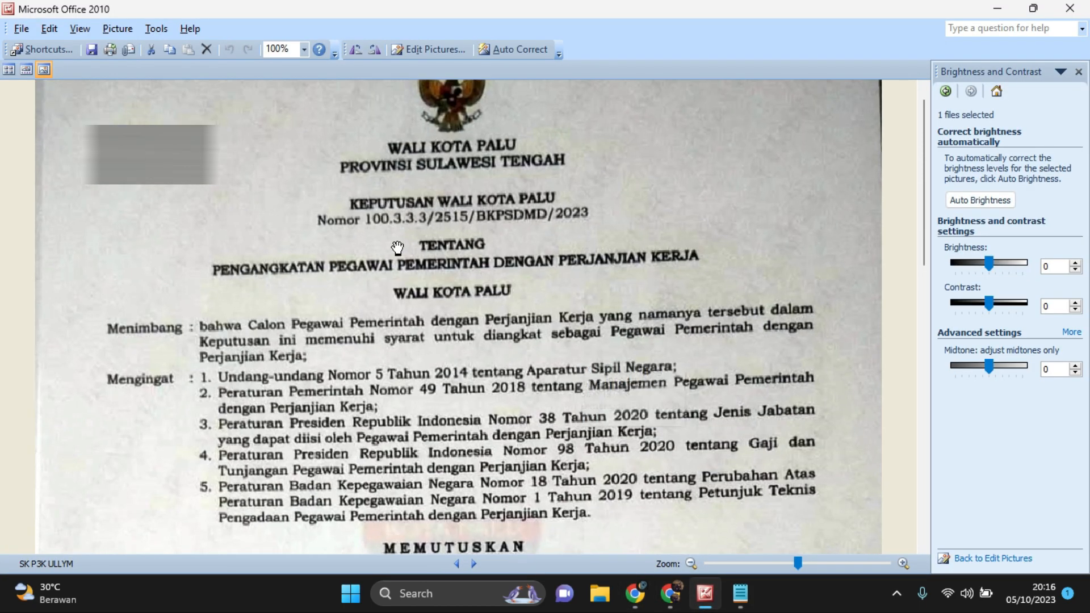
Compare the row's Tanggal SK with the decree's signing date and find its effective start date in the scan
left_click(635, 593)
left_click(752, 380)
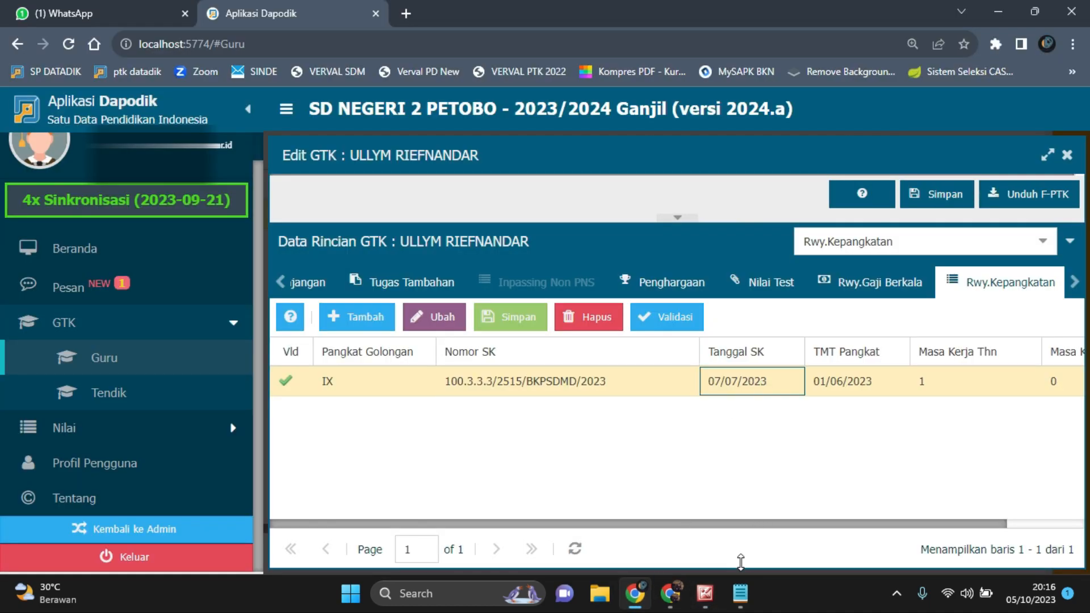
left_click(705, 593)
scroll(693, 370, "down", 8)
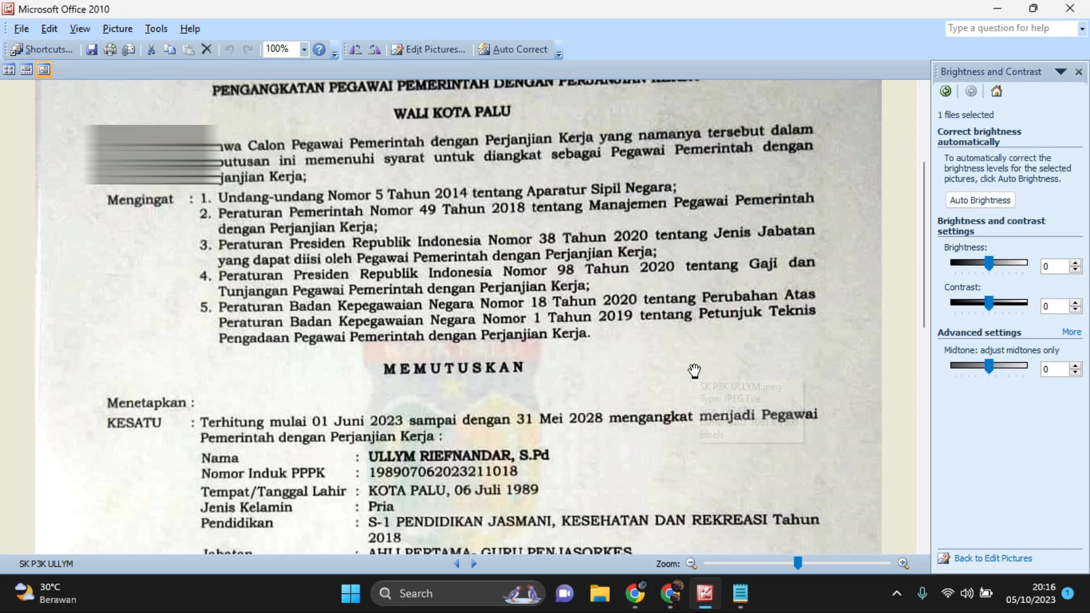
scroll(694, 370, "down", 3)
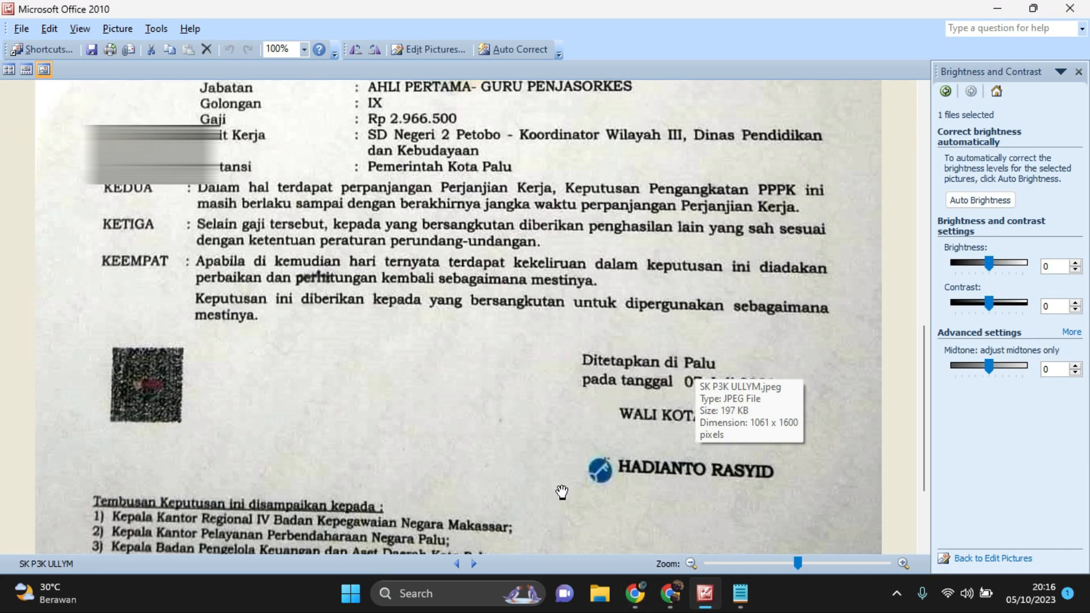
scroll(698, 406, "up", 4)
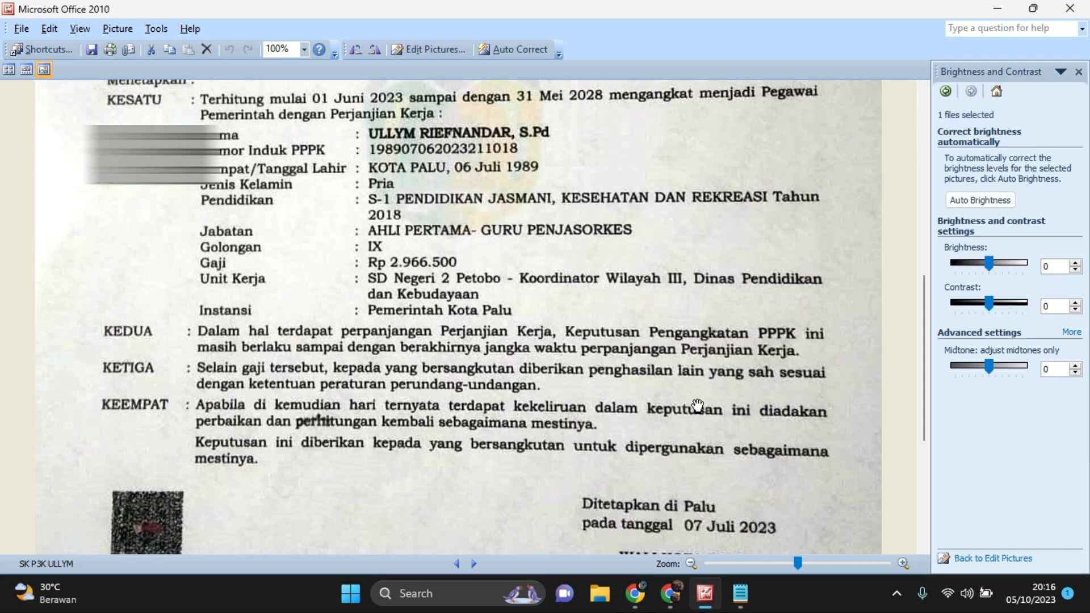
scroll(695, 407, "up", 1)
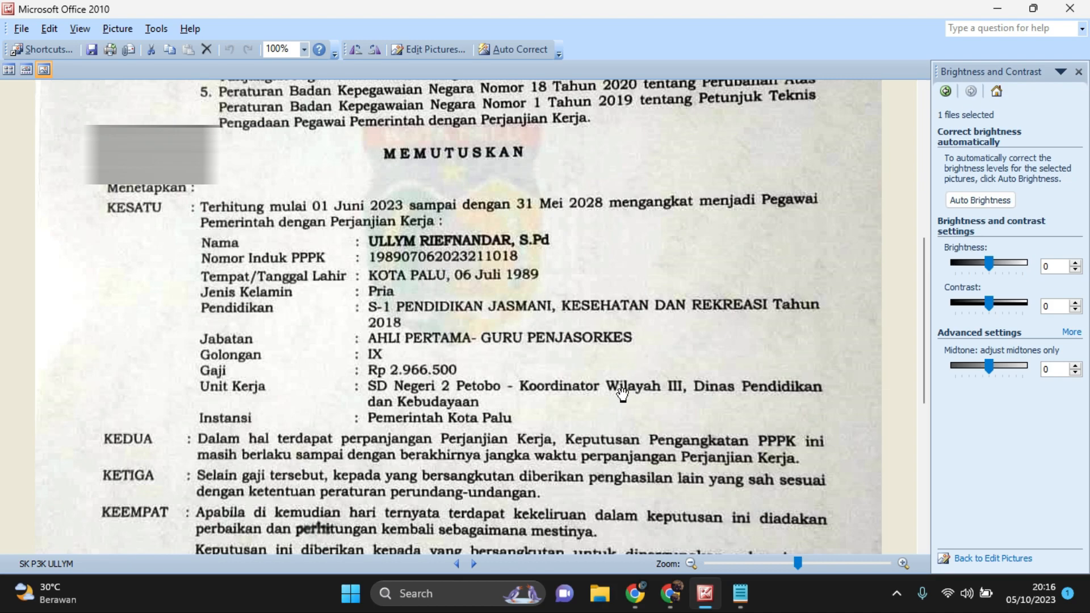
Return to the Rwy.Kepangkatan table and review the row's Masa Kerja Thn and Masa Kerja Bln values
left_click(635, 593)
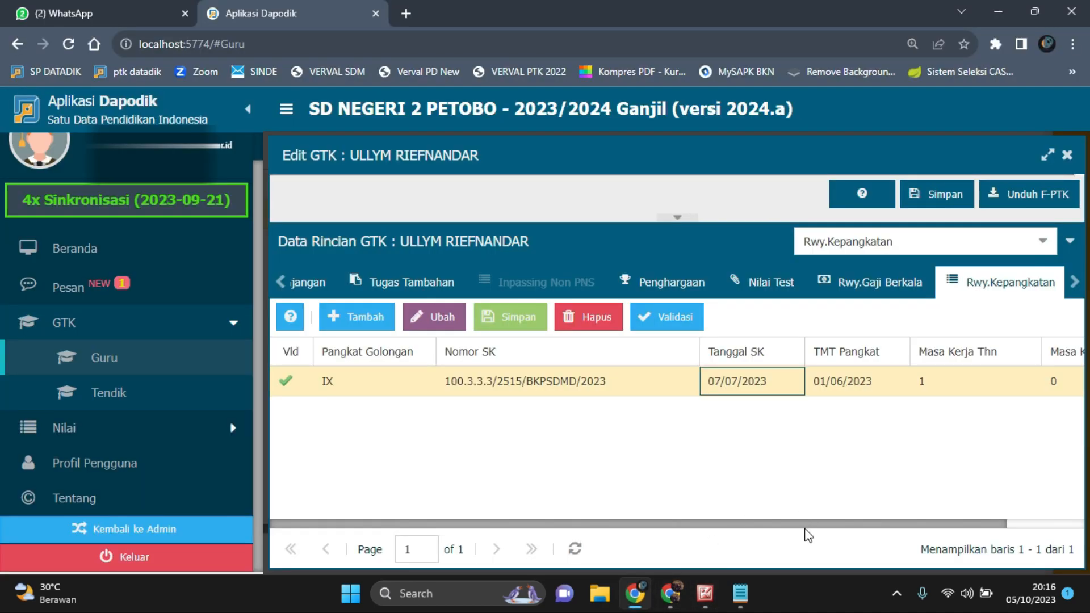
left_click_drag(806, 525, 1022, 514)
left_click(902, 379)
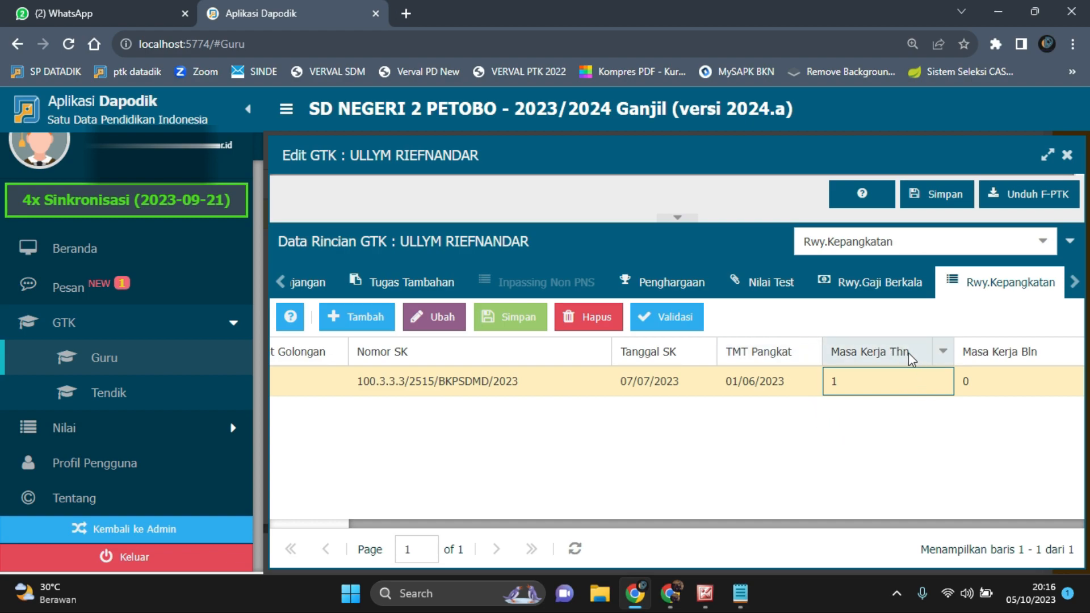
left_click(991, 390)
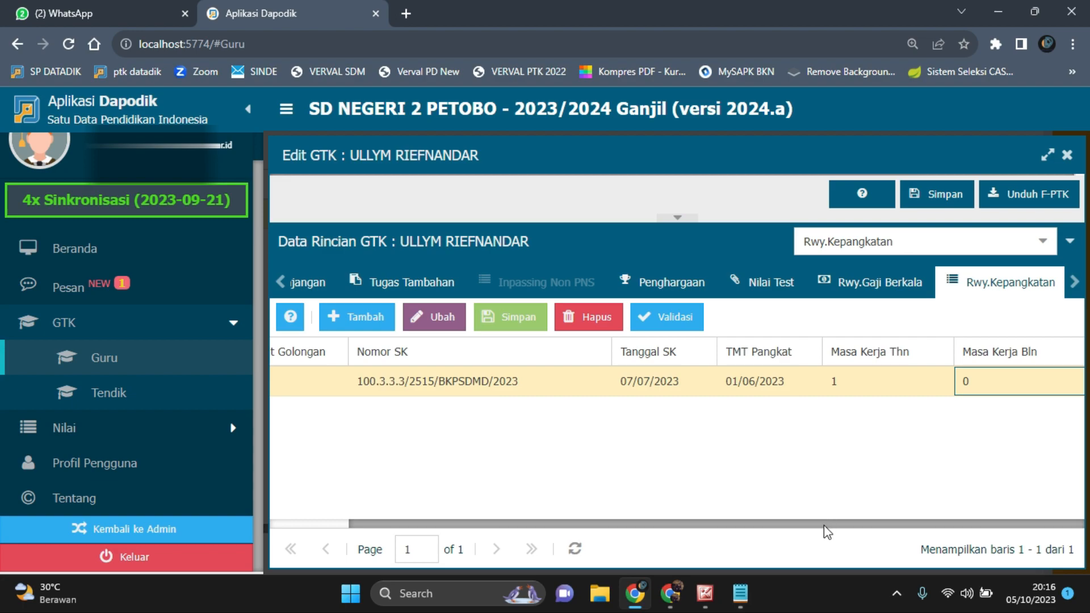
left_click_drag(824, 526, 544, 534)
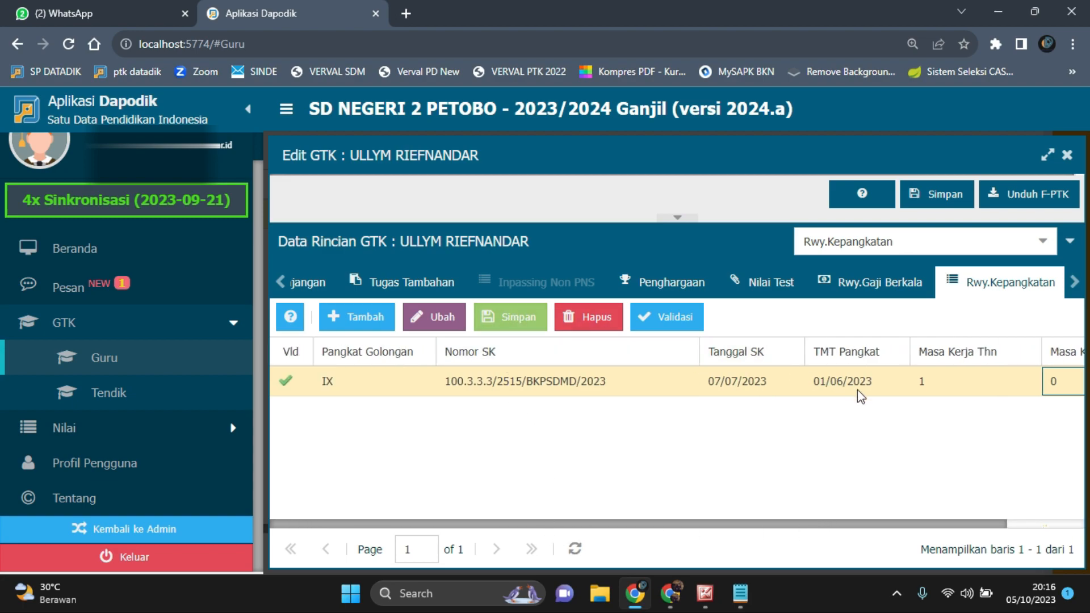
left_click(905, 293)
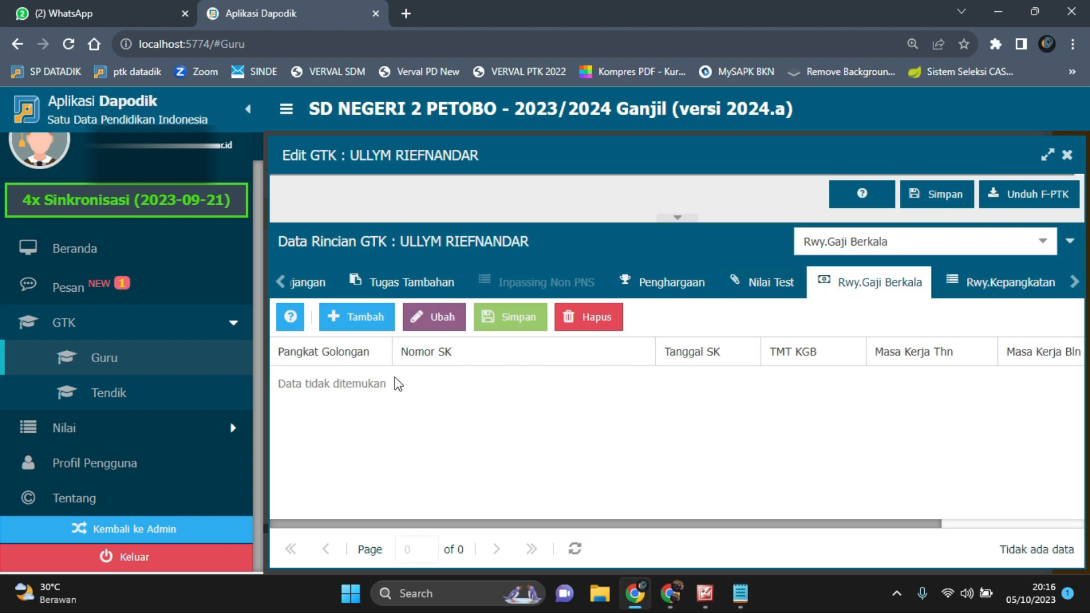
left_click(375, 321)
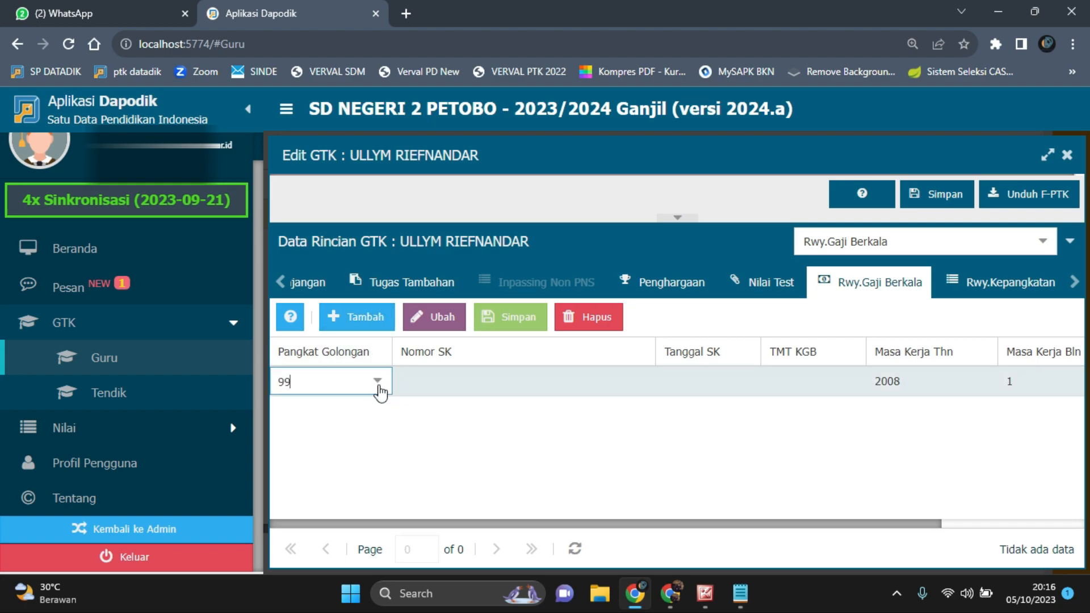
left_click(377, 385)
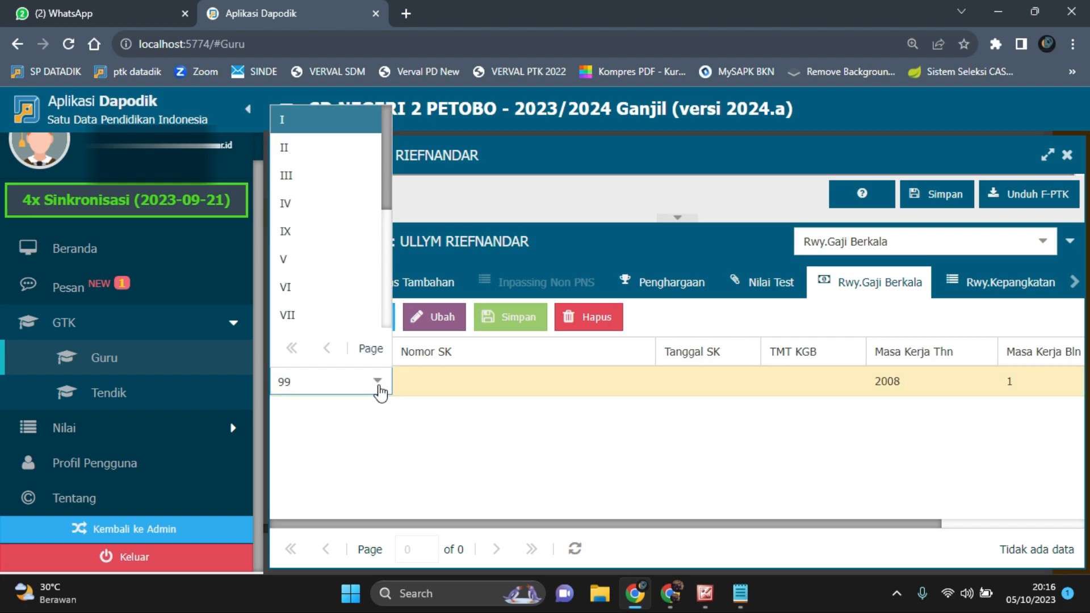
left_click(346, 243)
left_click(511, 380)
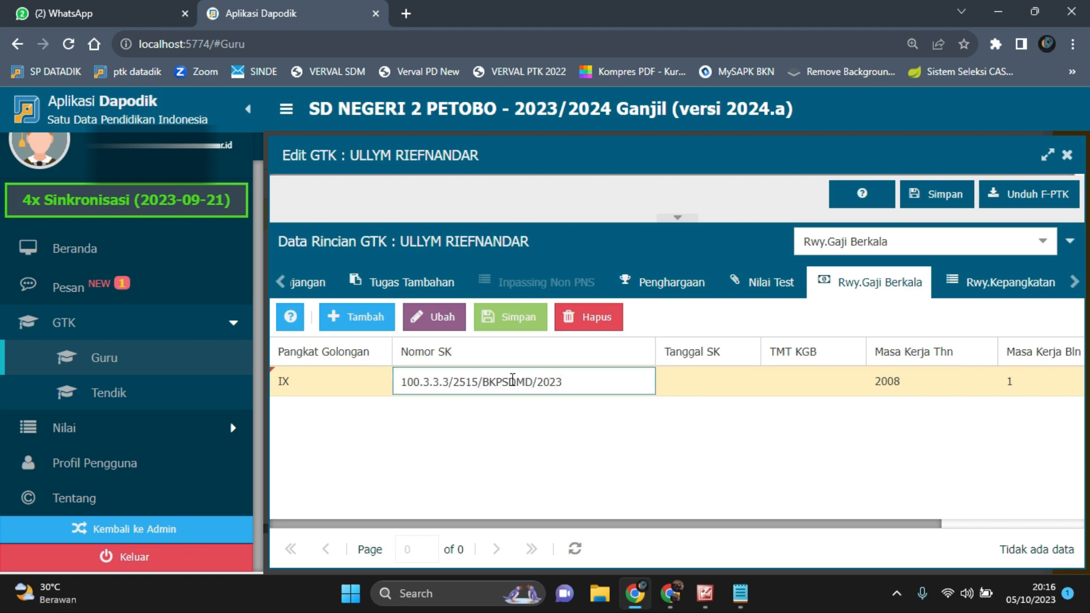
Check the decree's signing date in the scan and set the salary row's Tanggal SK to 07/07/2023
left_click(695, 381)
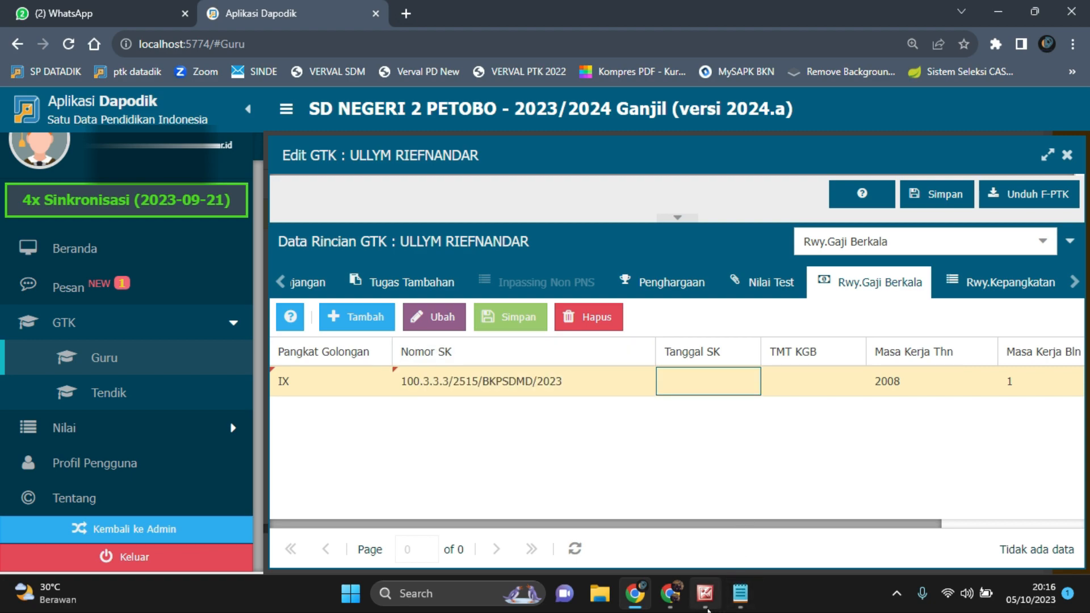
left_click(705, 593)
scroll(707, 521, "down", 5)
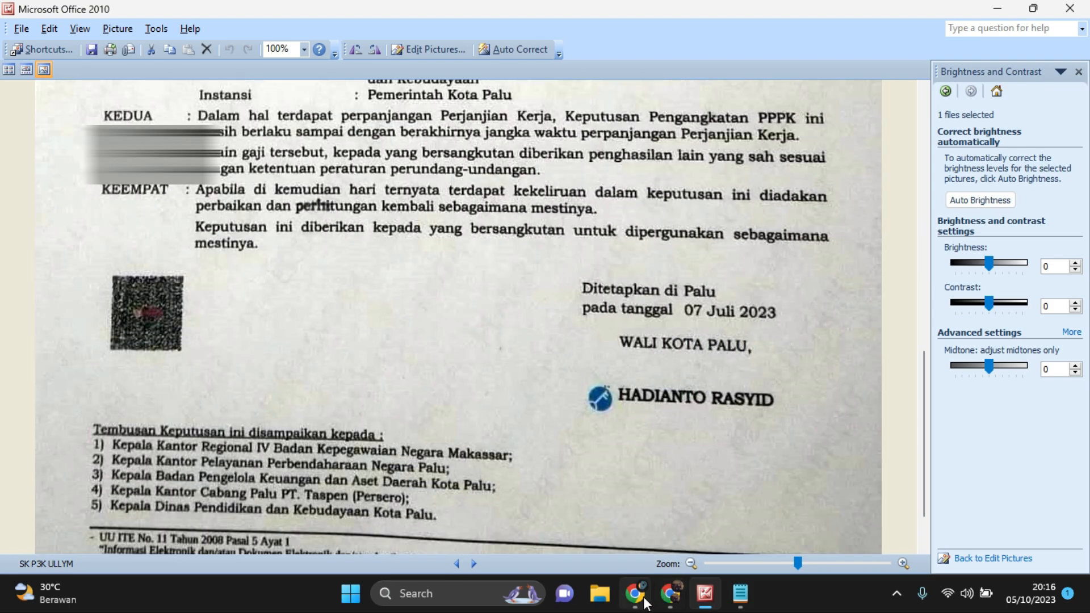
left_click(641, 590)
left_click(738, 381)
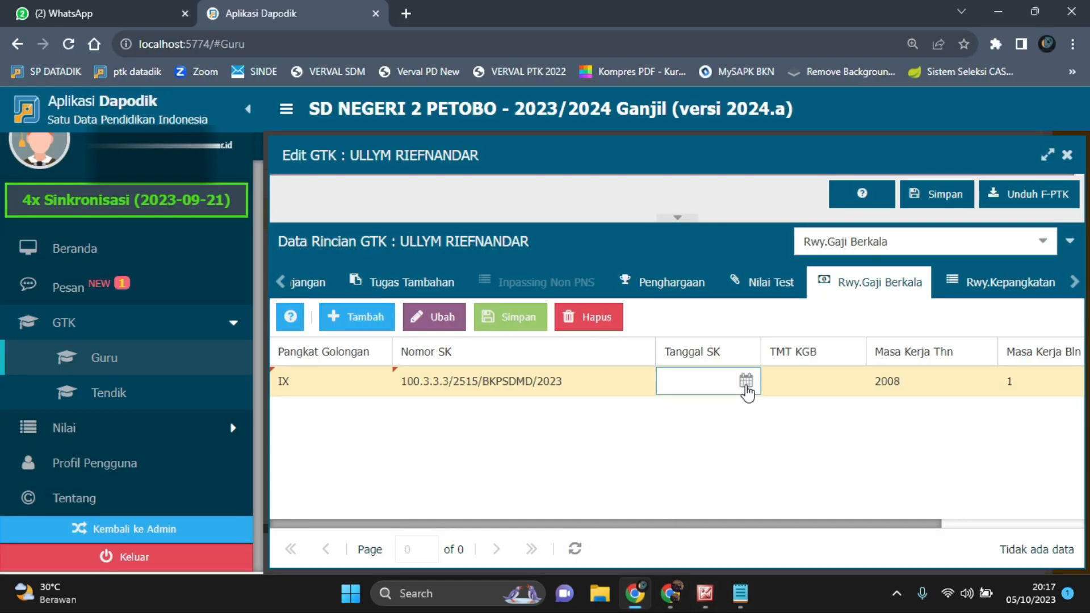
left_click(746, 383)
left_click(772, 109)
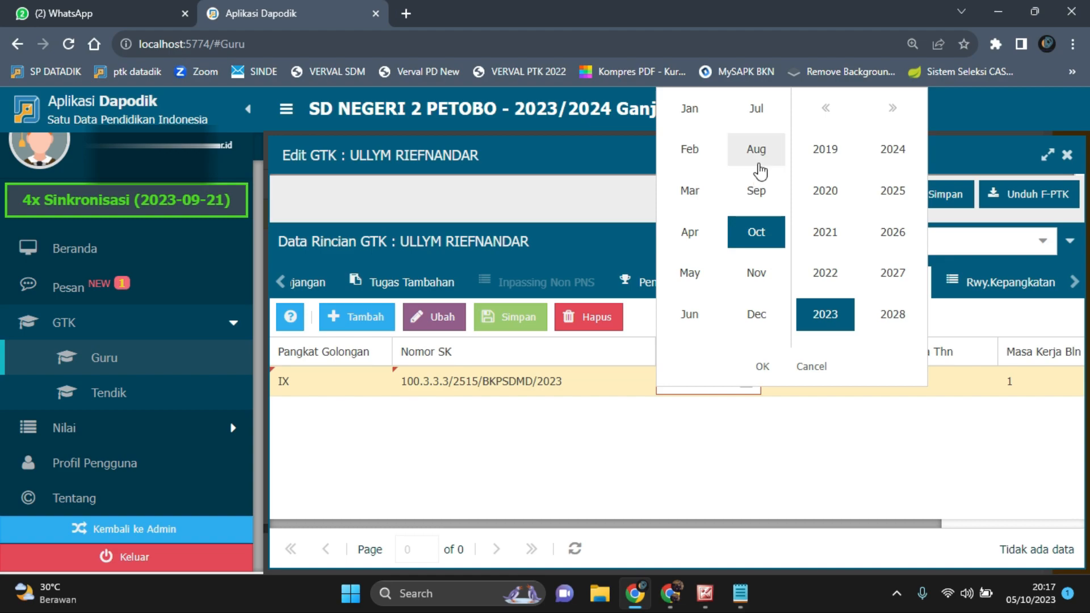
left_click(758, 111)
left_click(760, 368)
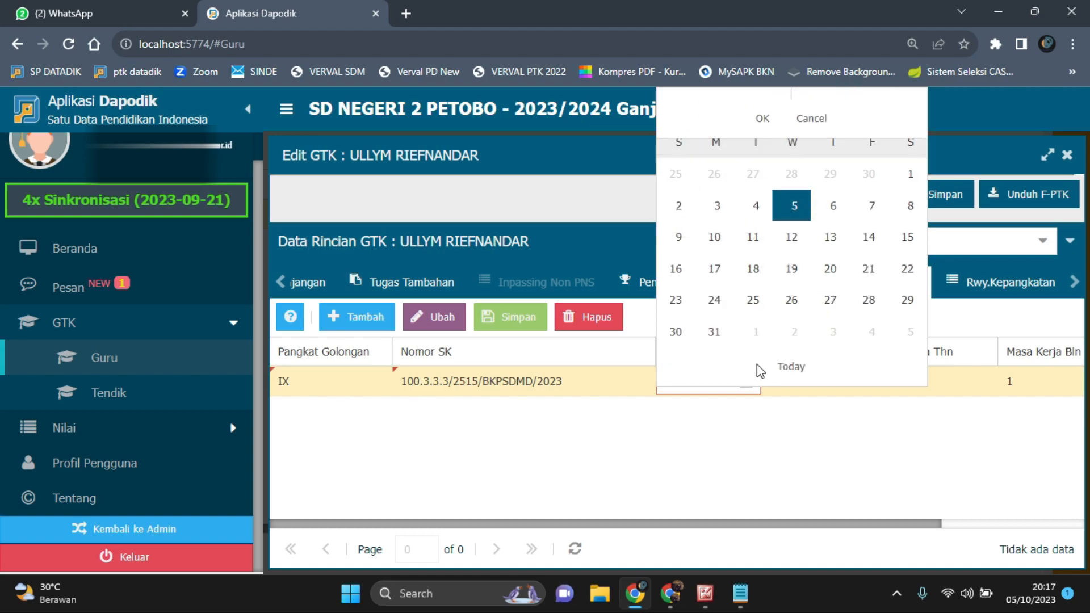
left_click(866, 209)
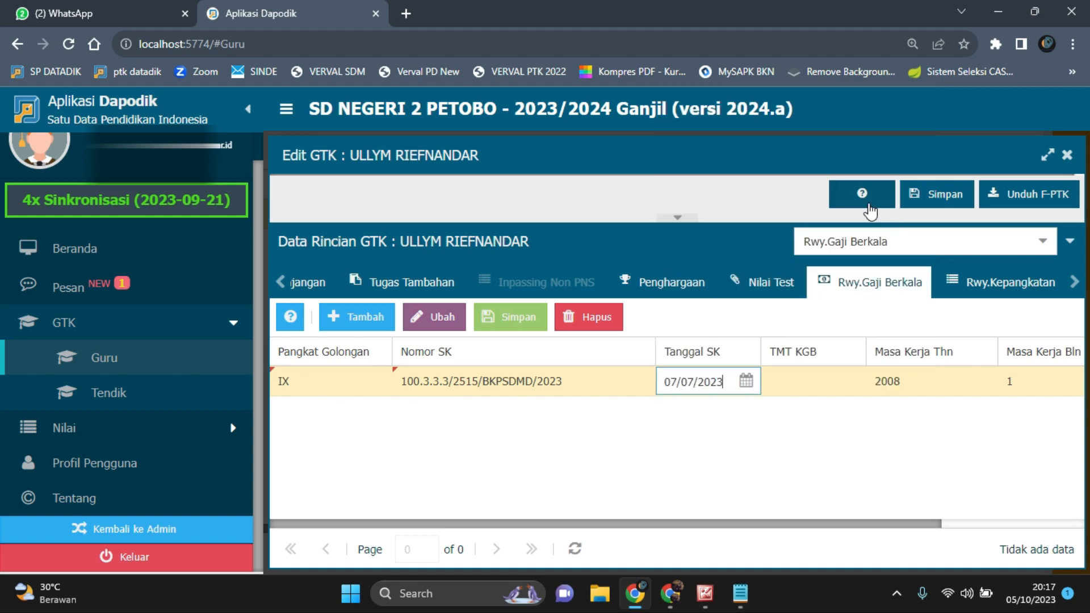
Check the effective start date under KESATU in the scan and set the row's TMT KGB to 01/06/2023
left_click(830, 385)
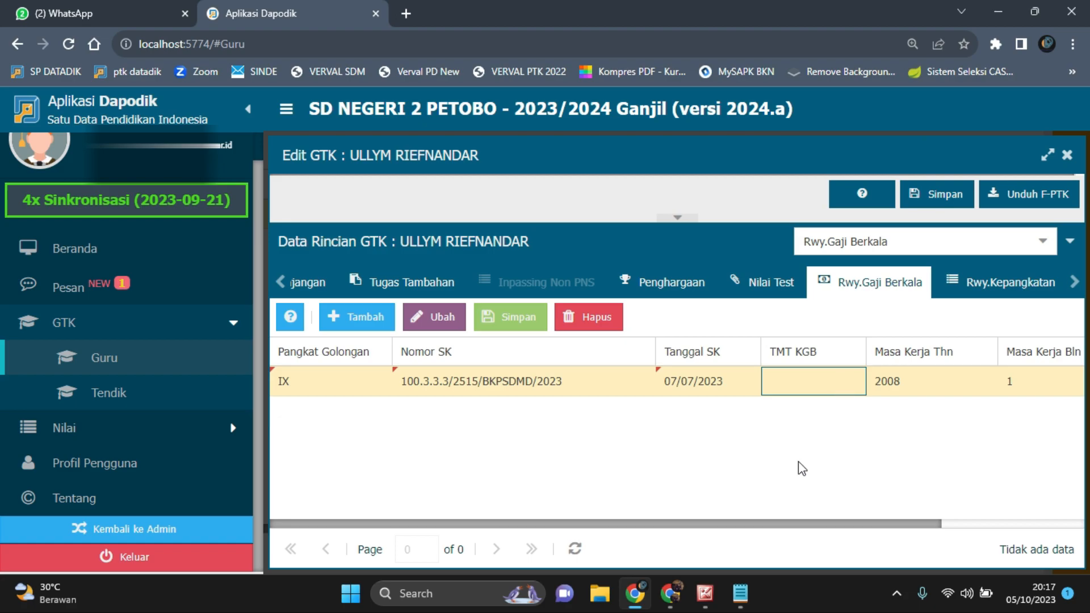
left_click(705, 593)
scroll(653, 399, "up", 5)
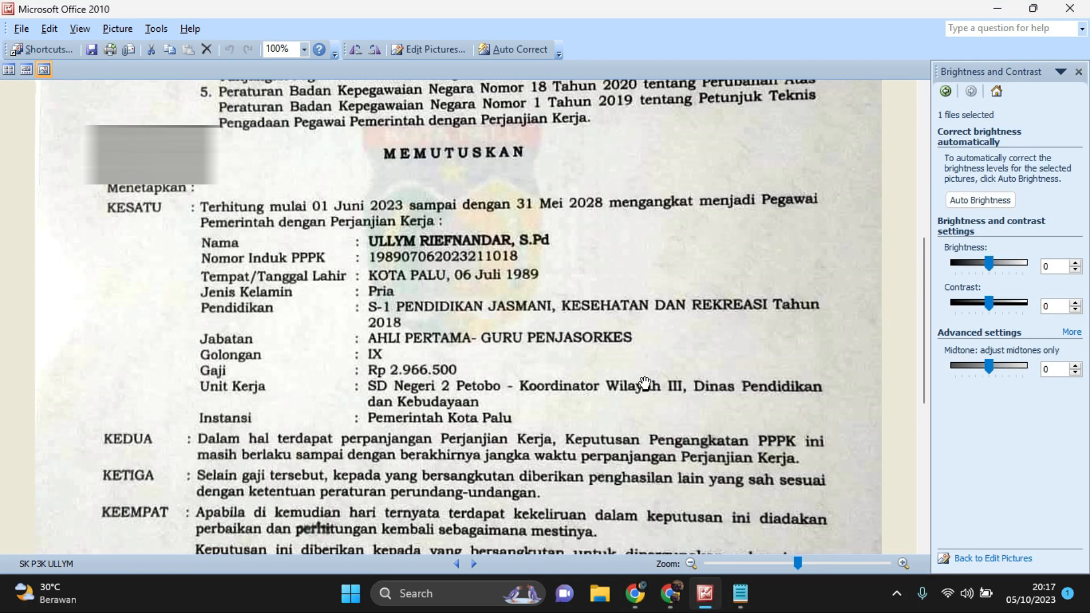
left_click(635, 593)
left_click(833, 386)
left_click(855, 387)
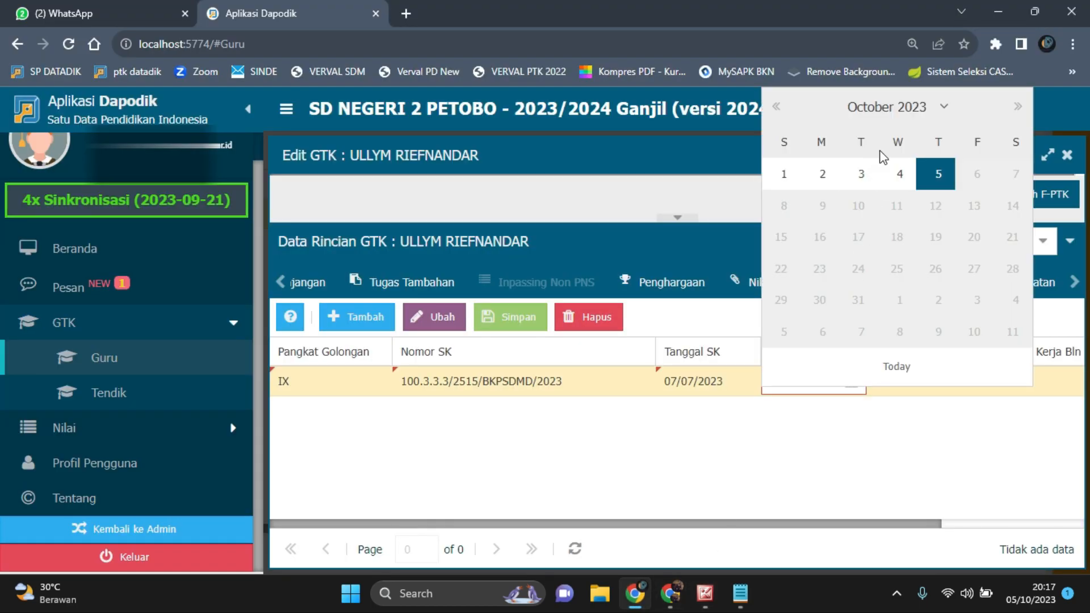
left_click(777, 107)
left_click(777, 106)
left_click(776, 106)
left_click(777, 107)
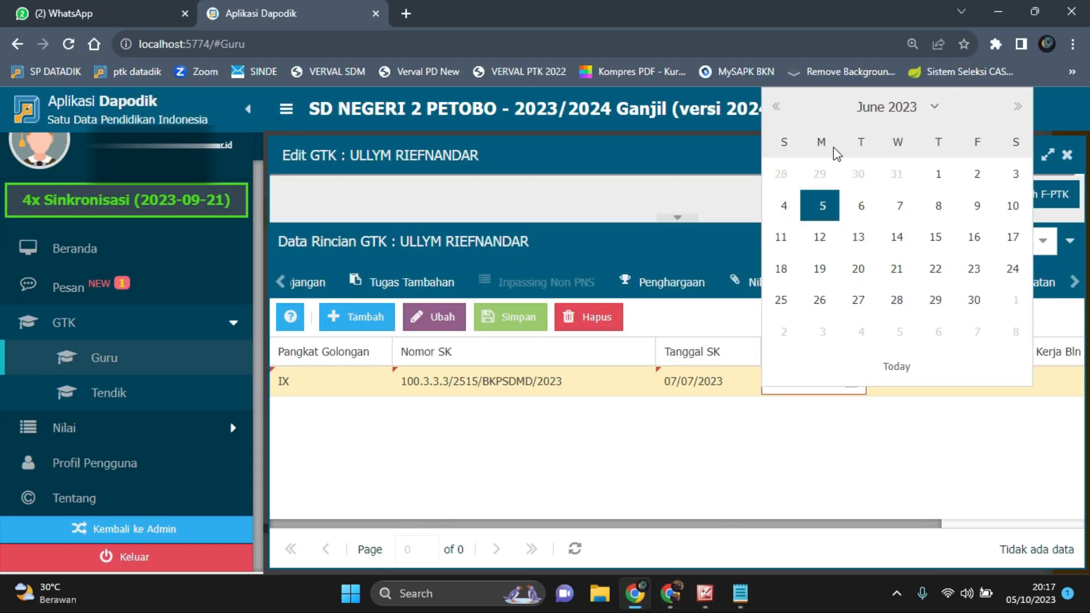
left_click(936, 174)
Set the salary row's Masa Kerja Thn to 1 and Masa Kerja Bln to 0
left_click_drag(893, 527, 1038, 523)
left_click(776, 380)
double_click(784, 379)
left_click_drag(779, 382, 573, 379)
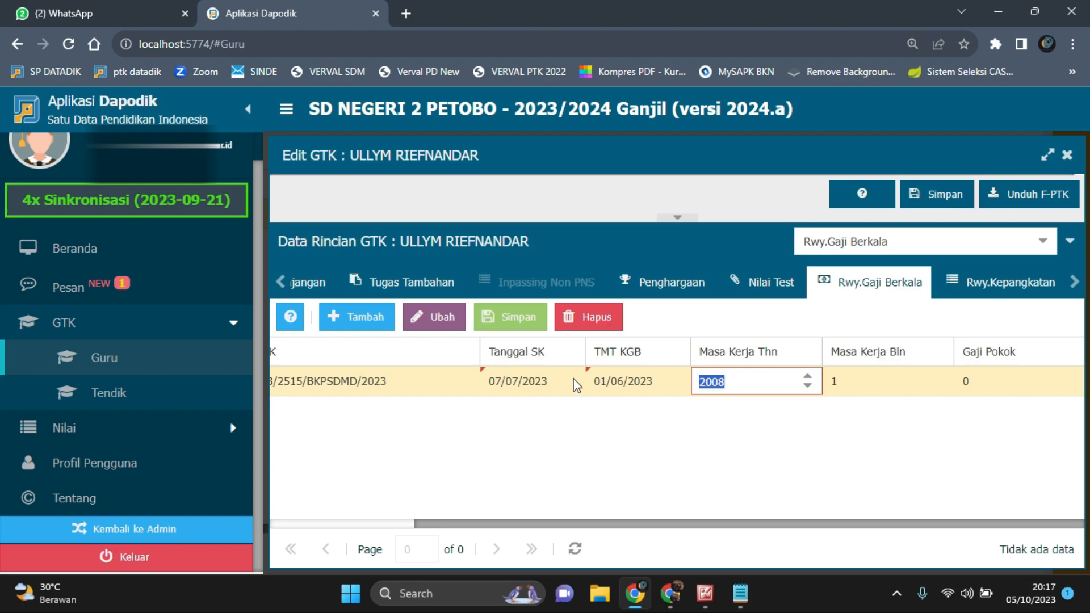
type("1")
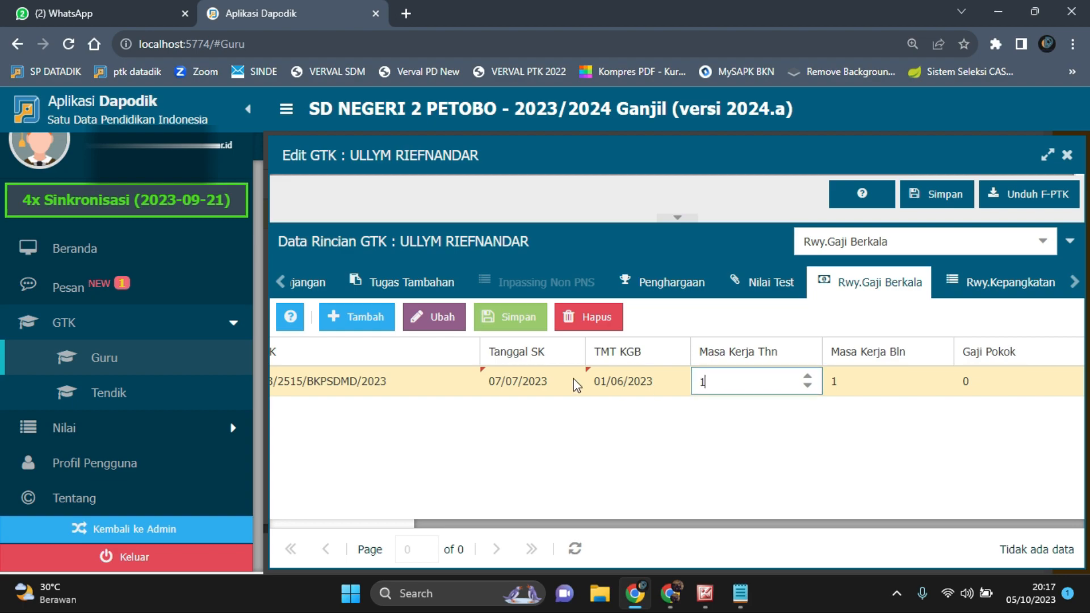
key("Tab")
key("BackSpace")
type("0")
key("Tab")
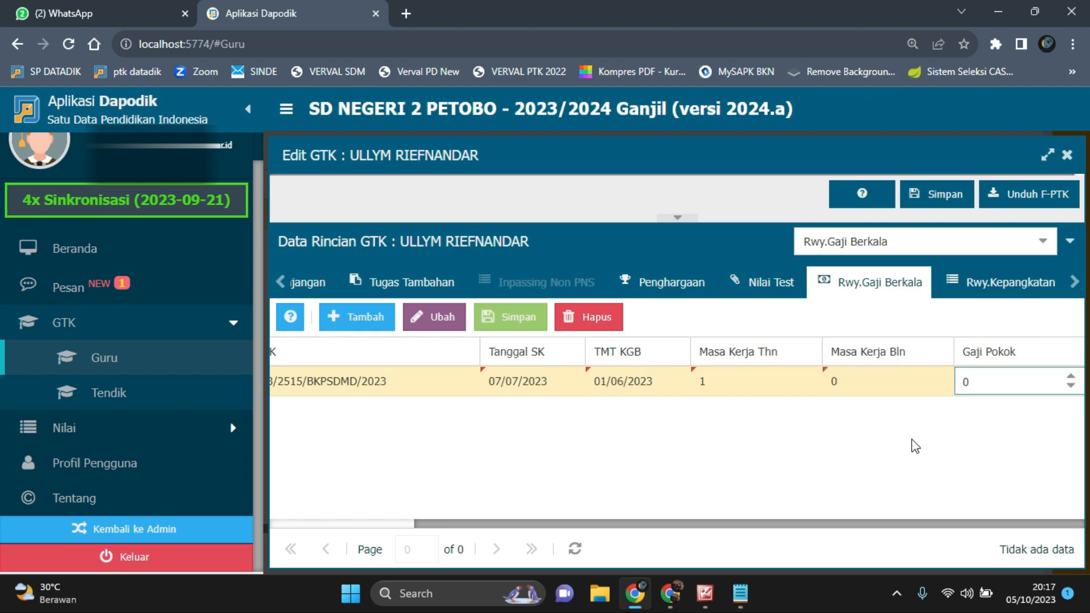
Look up the Gaji amount in the scan, enter 2966500 as Gaji Pokok and save the salary history row
left_click(713, 595)
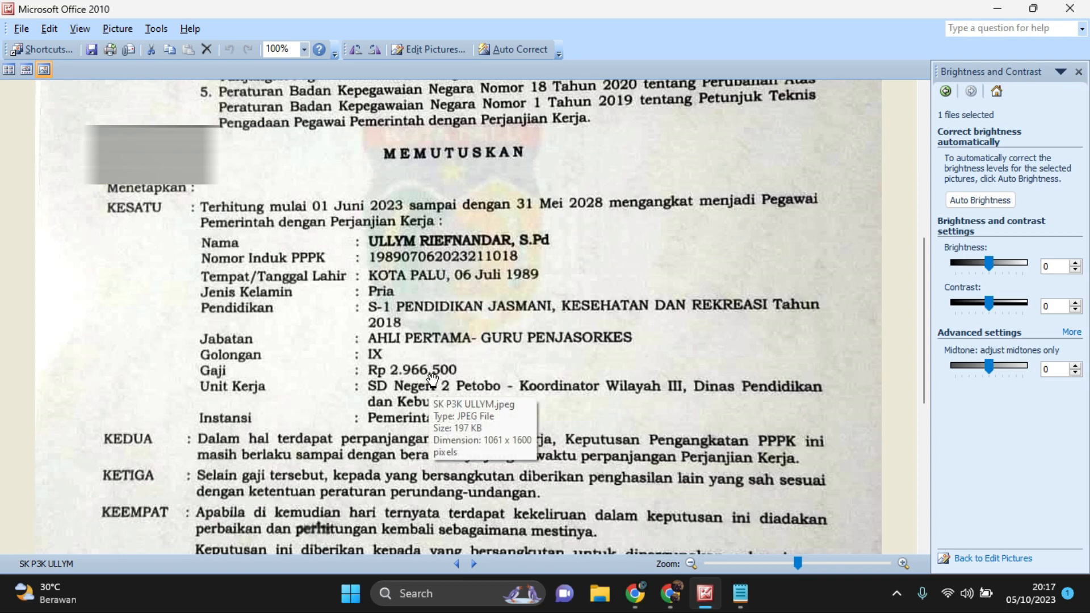
left_click(635, 593)
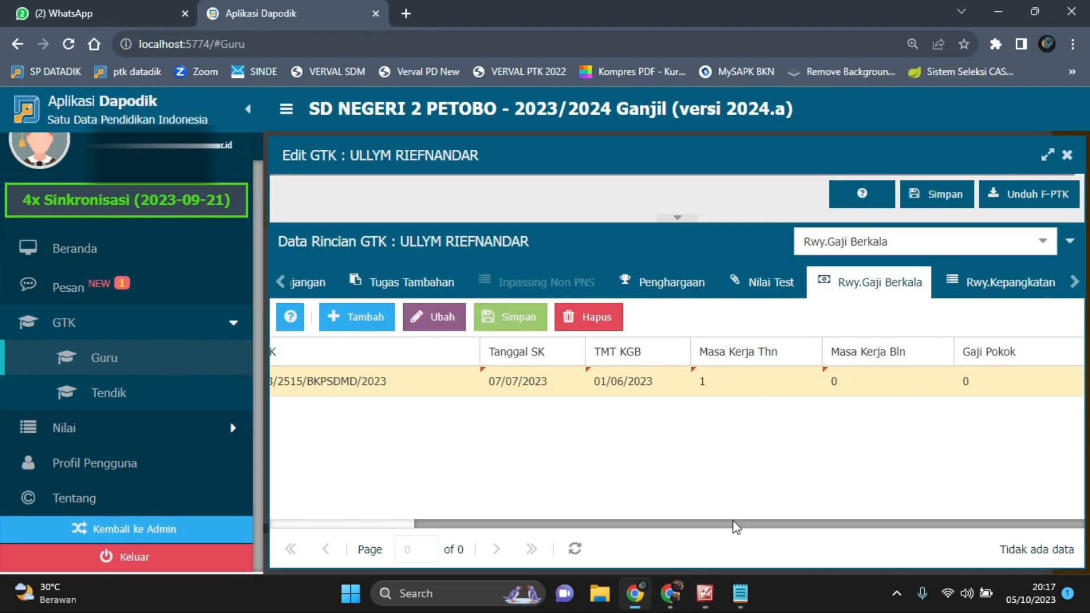
left_click(1007, 381)
type("2966500")
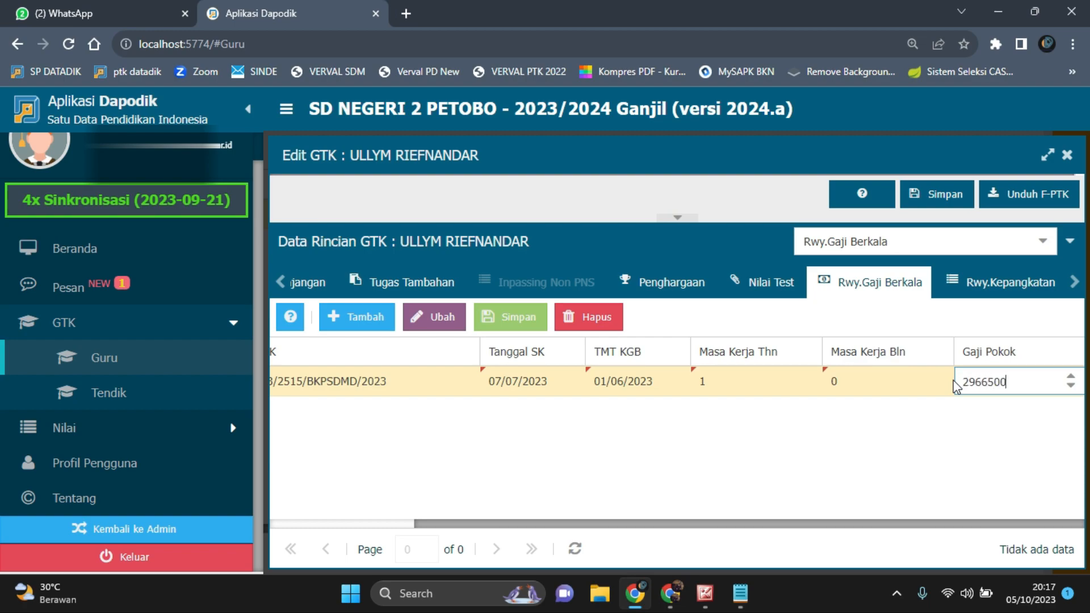
left_click(942, 499)
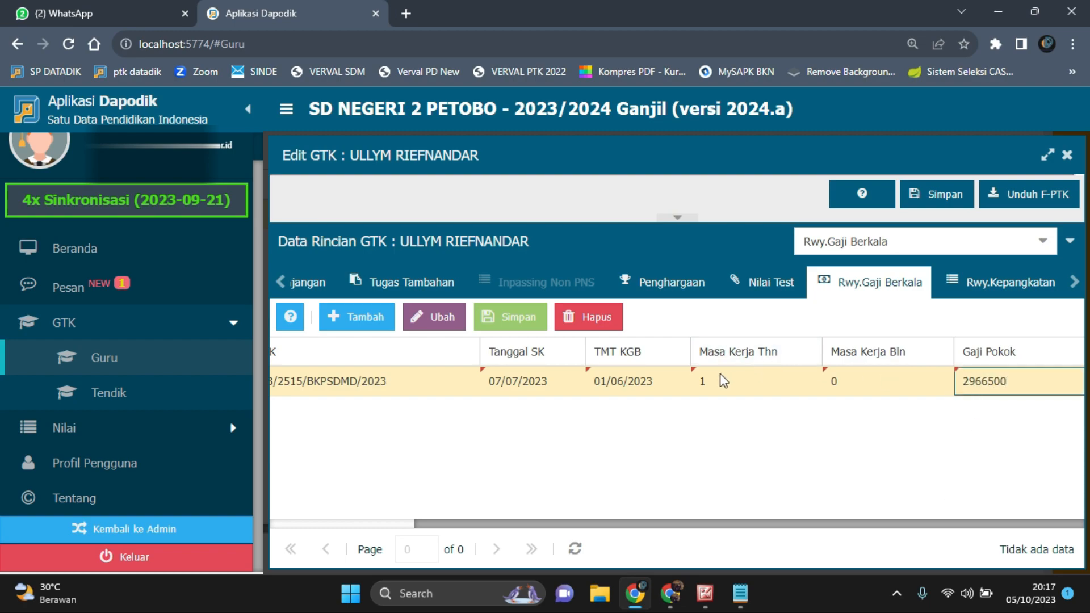
left_click_drag(554, 523, 408, 526)
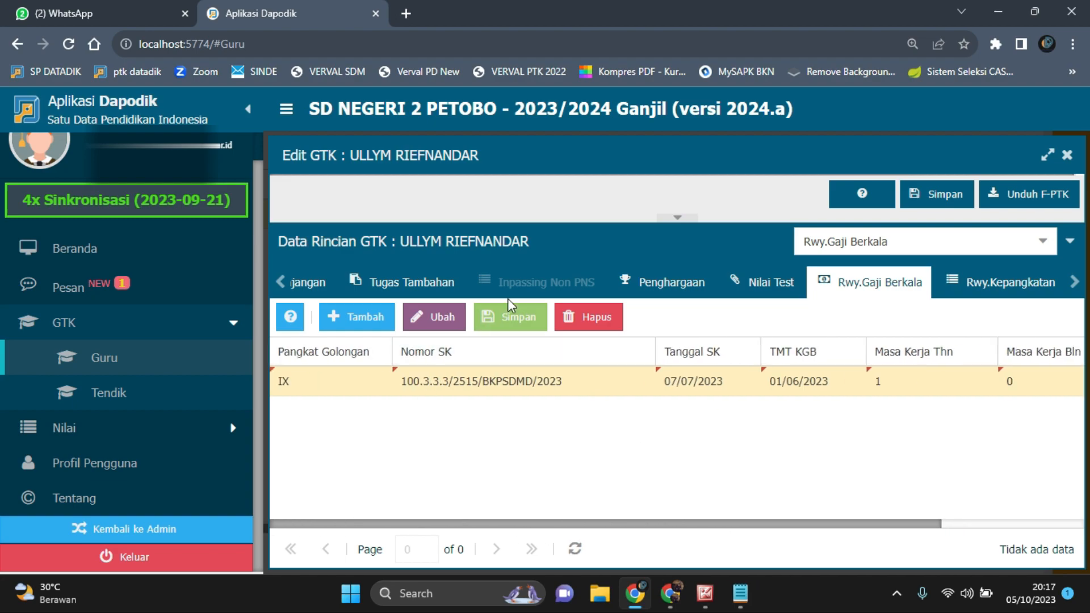
left_click(513, 317)
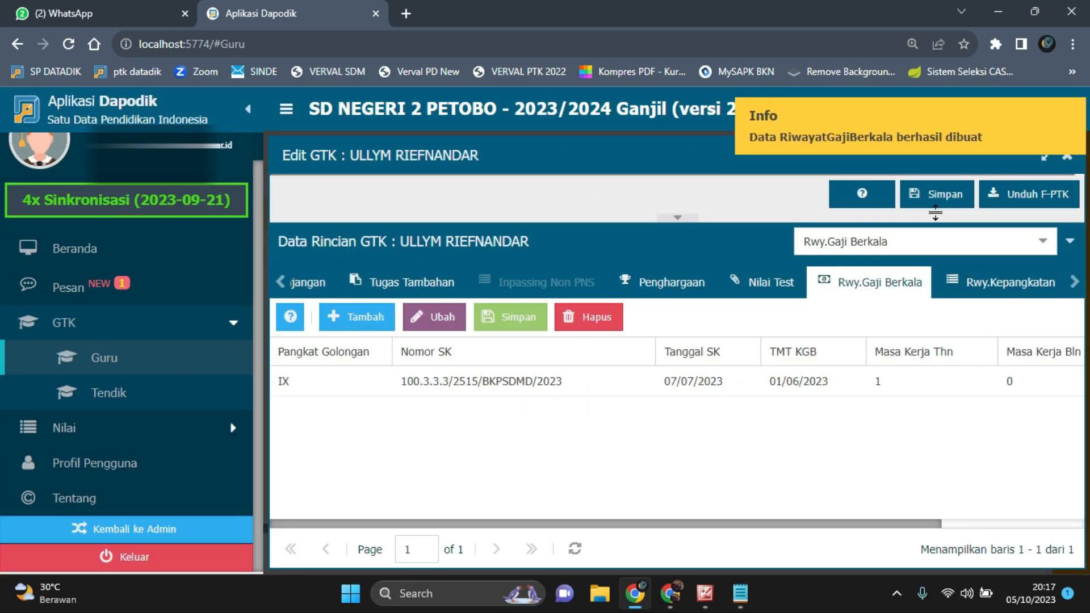
Compare the Rwy.Kepangkatan and Rwy.Gaji Berkala records and bring the Rwy.Karir Guru history heading into reach
left_click(1014, 284)
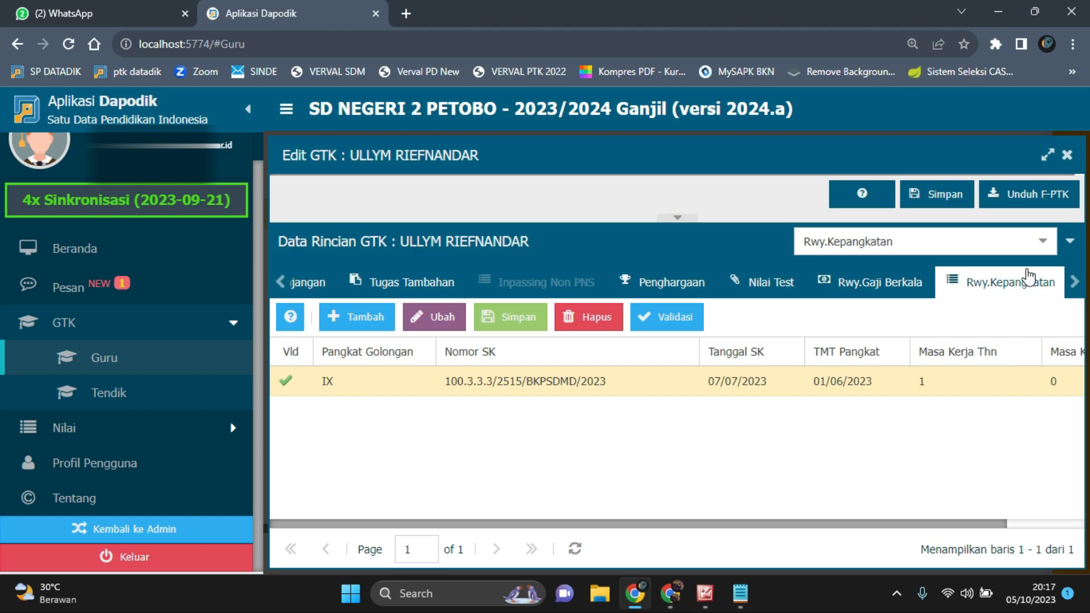
left_click(877, 283)
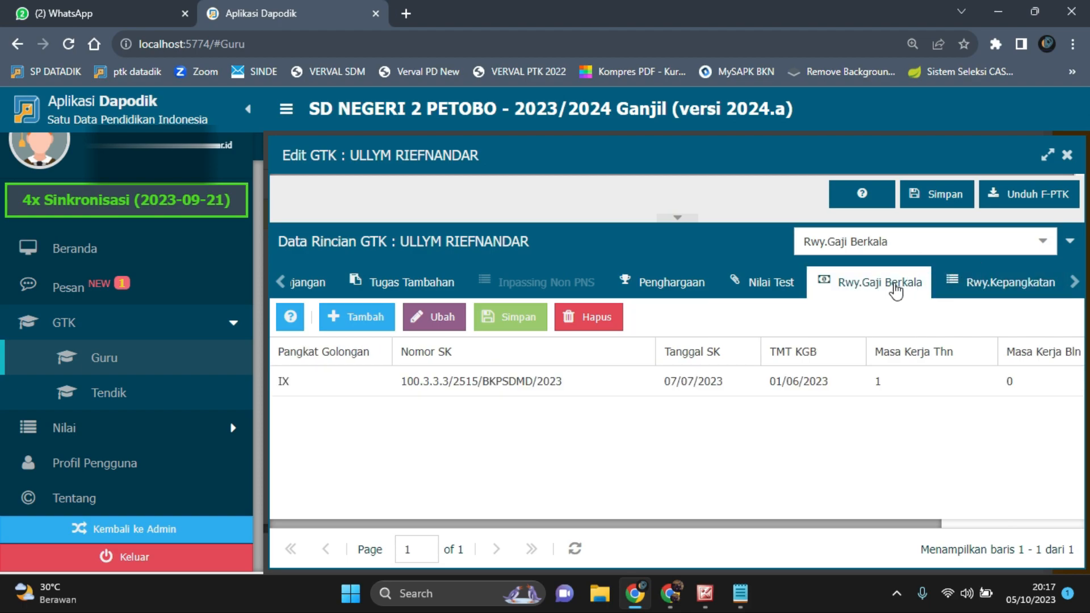
left_click(1015, 284)
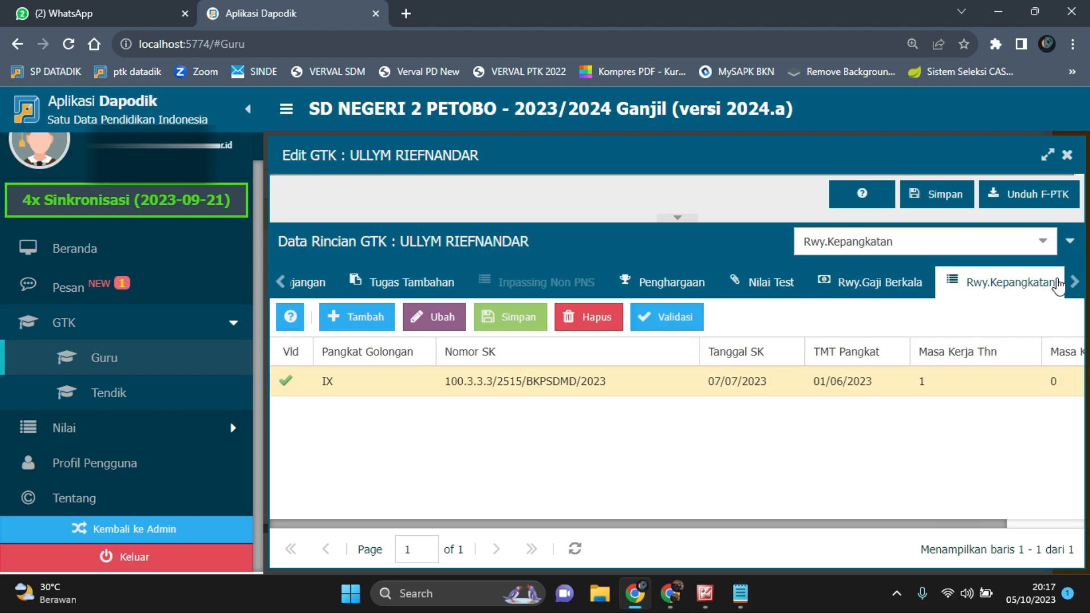
left_click(1075, 284)
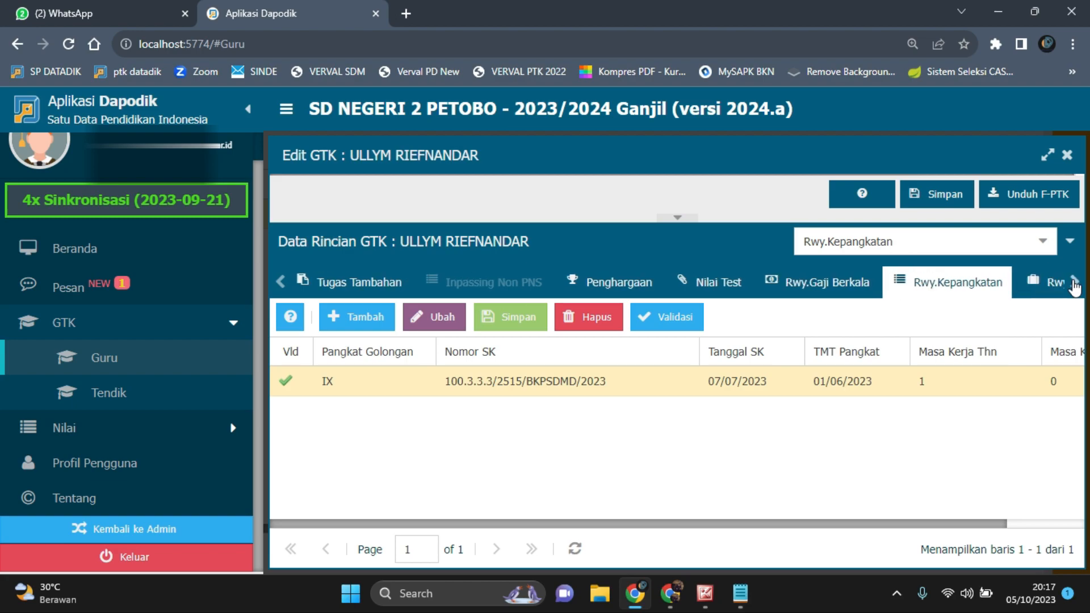
left_click(1075, 284)
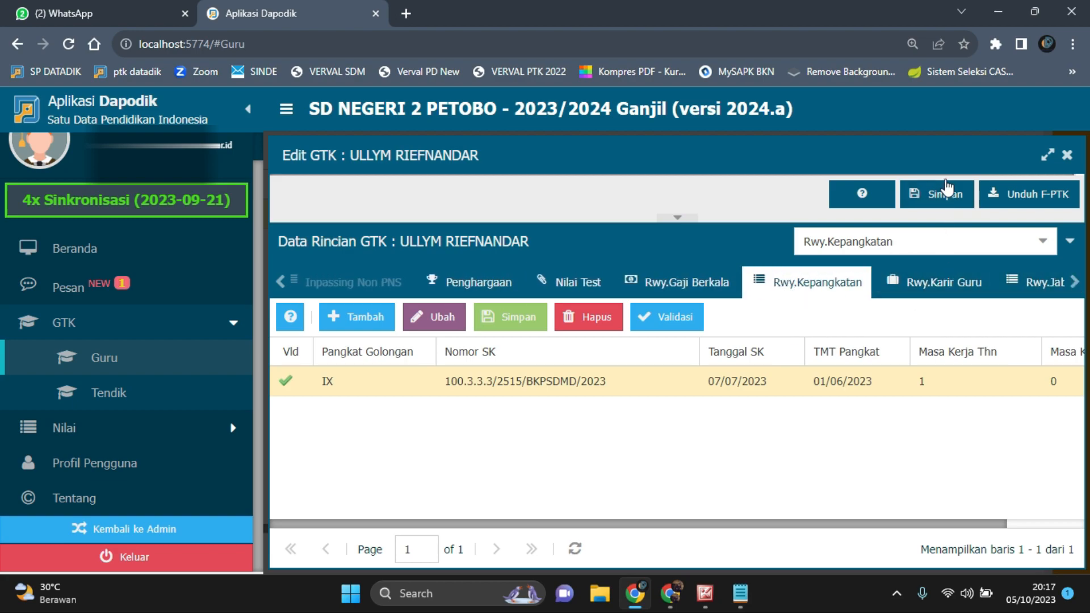
Switch to the other Dapodik browser window and review the list of detail categories in the open teacher's Data Rincian GTK
left_click(671, 593)
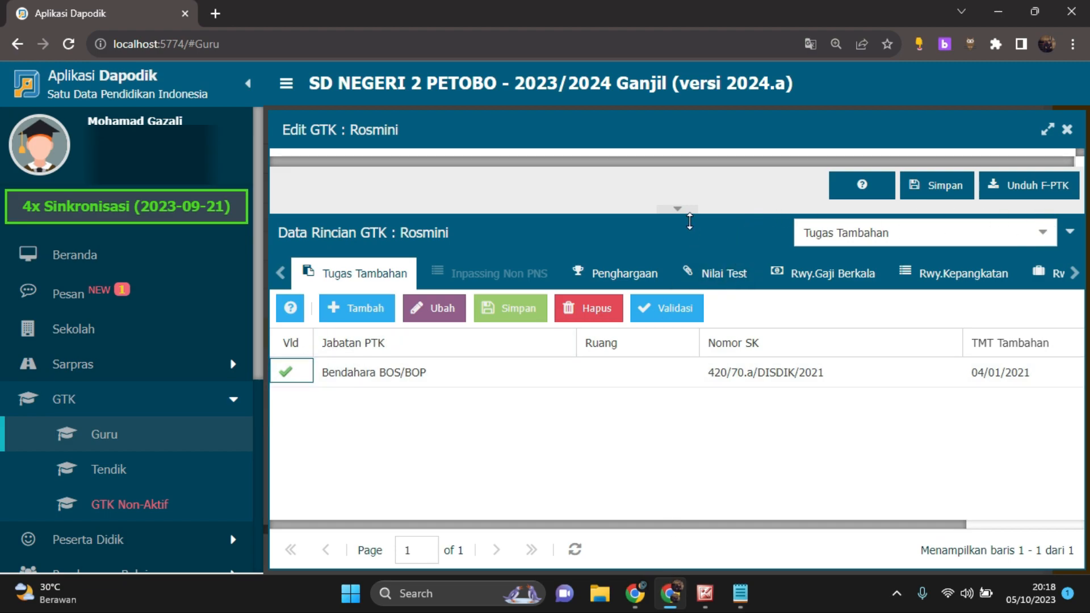
left_click_drag(712, 210, 717, 292)
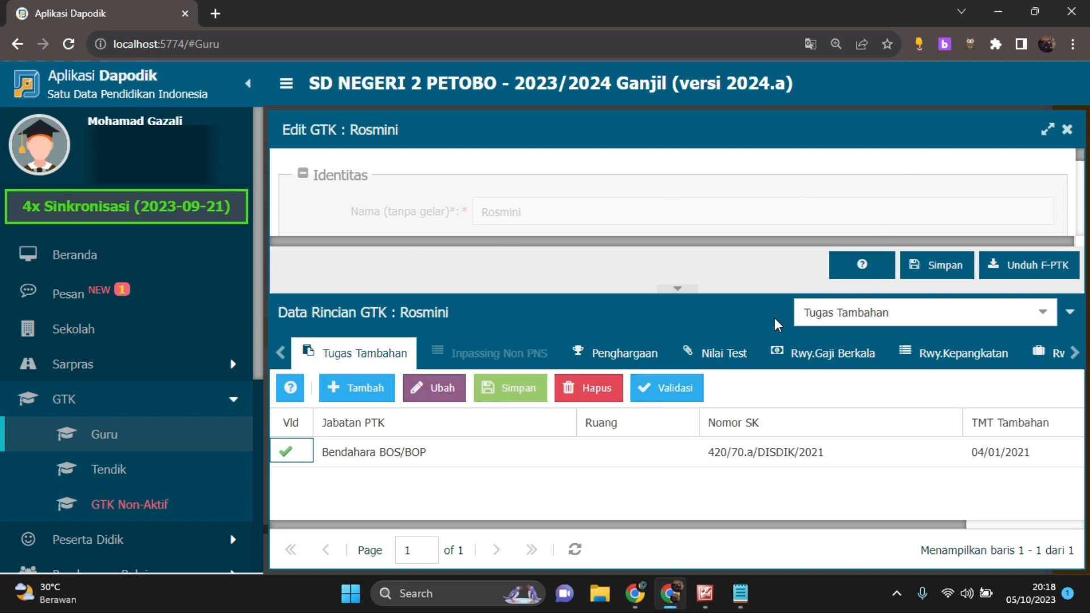
left_click(1039, 314)
scroll(919, 407, "up", 2)
scroll(884, 436, "down", 6)
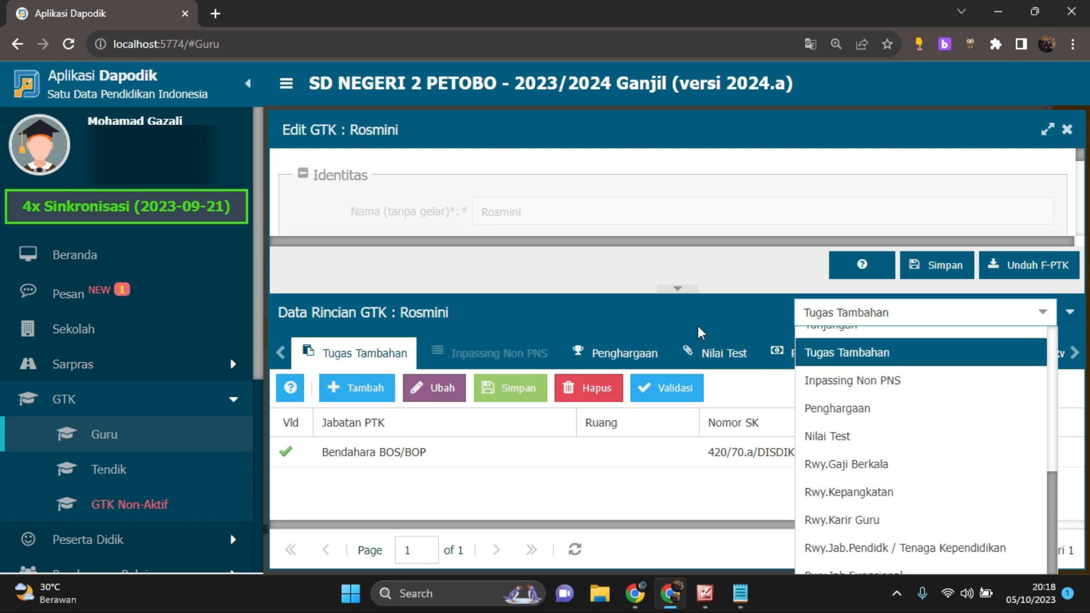
left_click(710, 309)
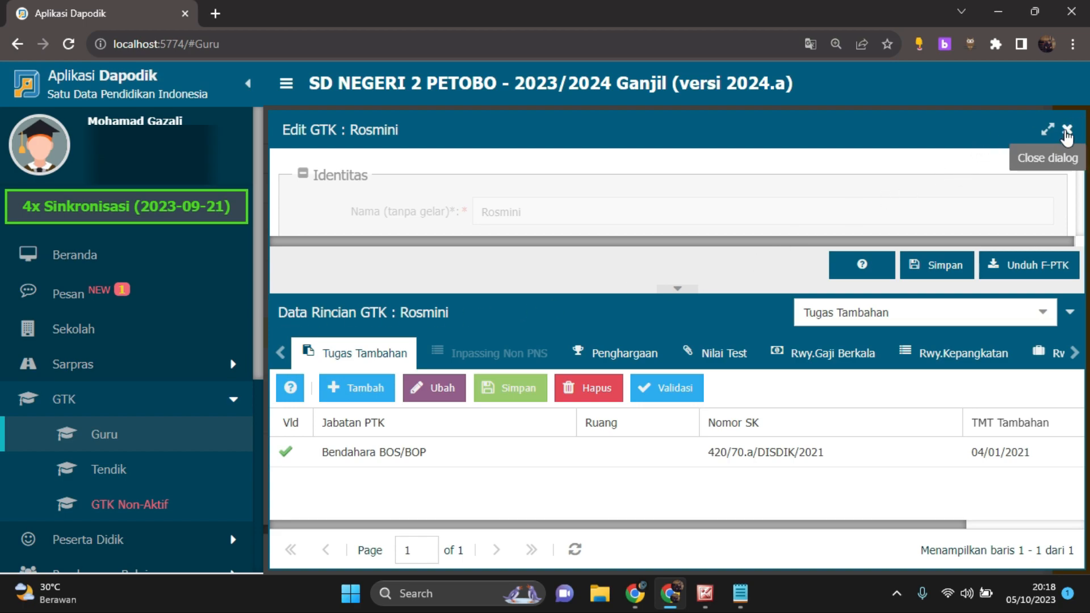
Close the open teacher's Edit GTK dialog, reopen the same teacher from the Guru list to view it, and close it again
left_click(1066, 132)
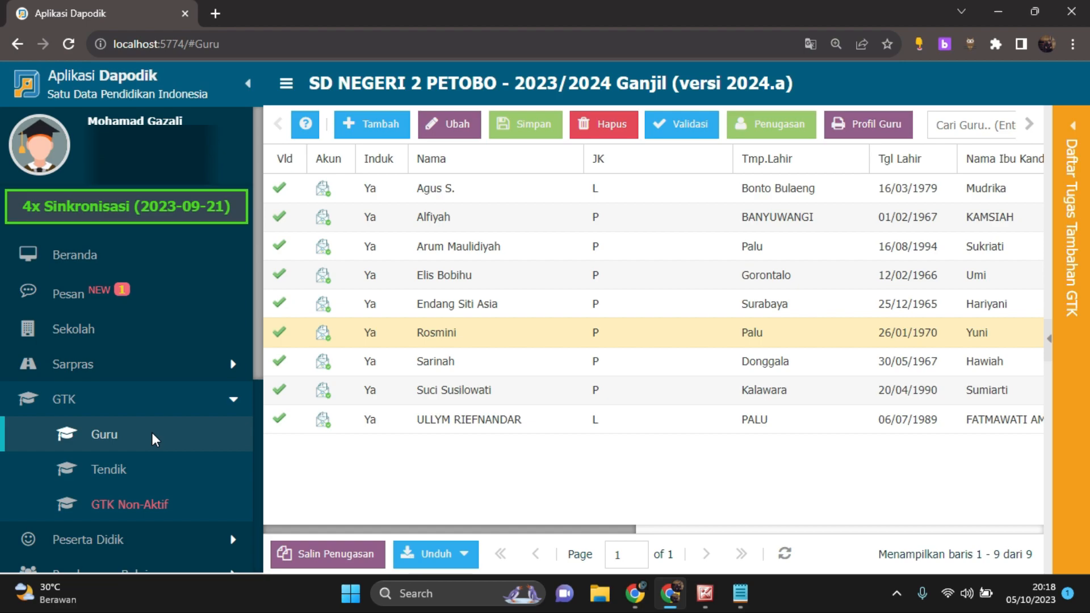
left_click(495, 340)
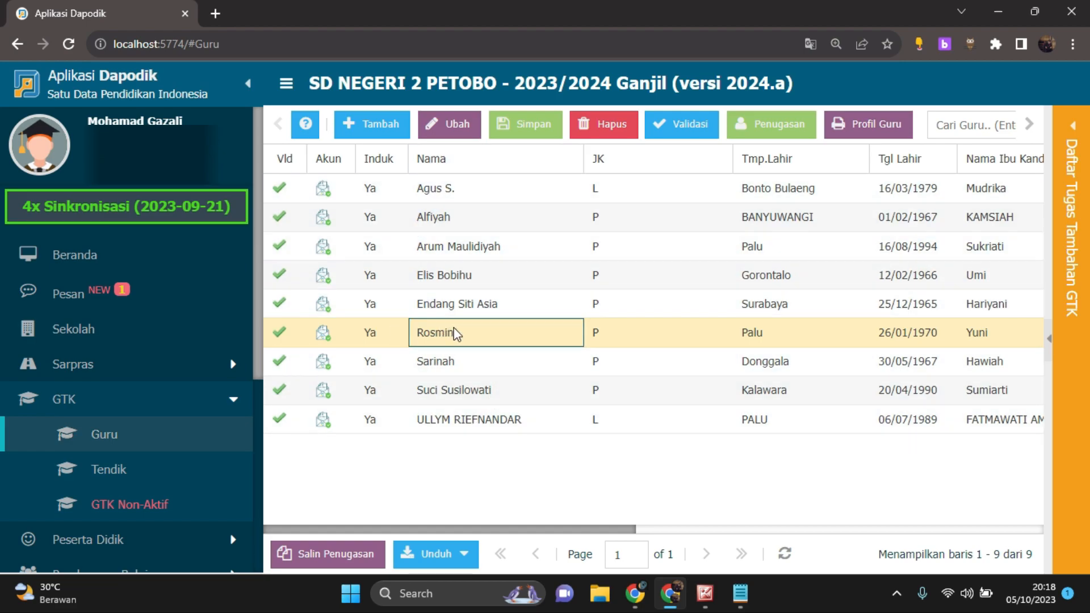
left_click(451, 124)
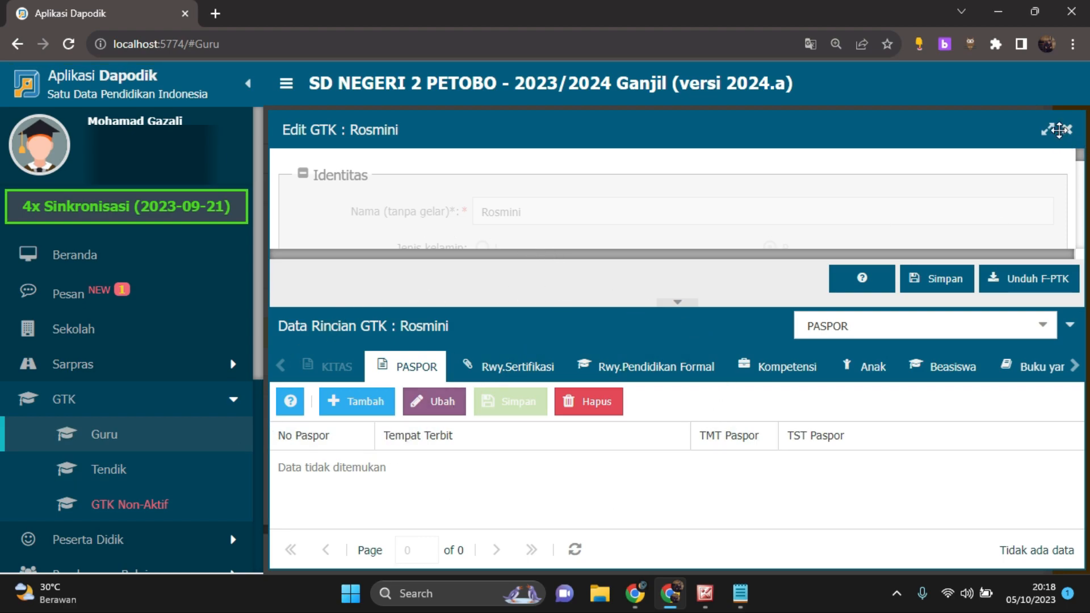
left_click(1067, 130)
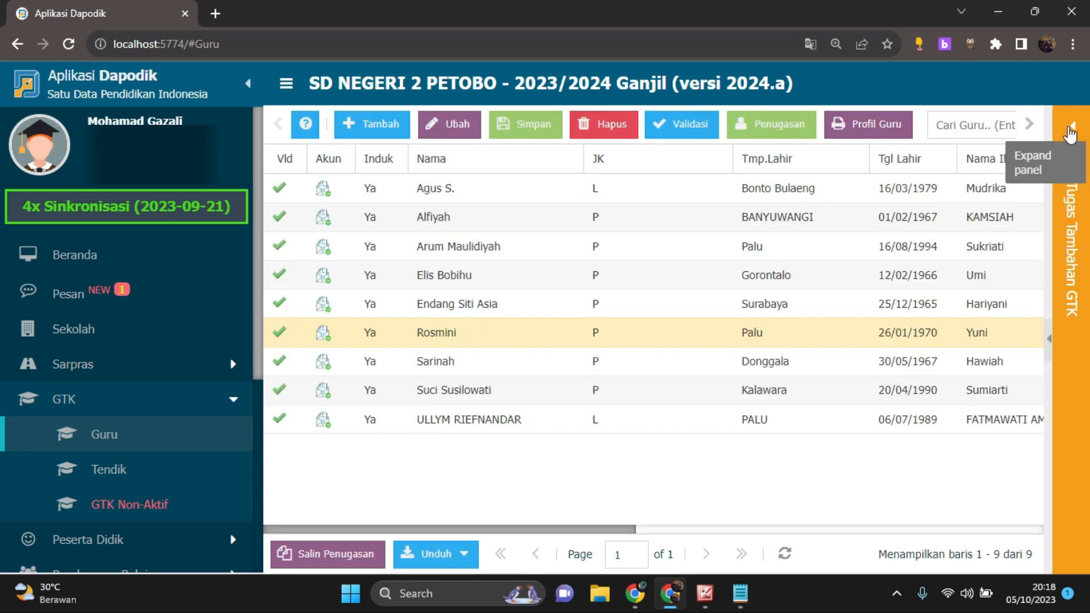